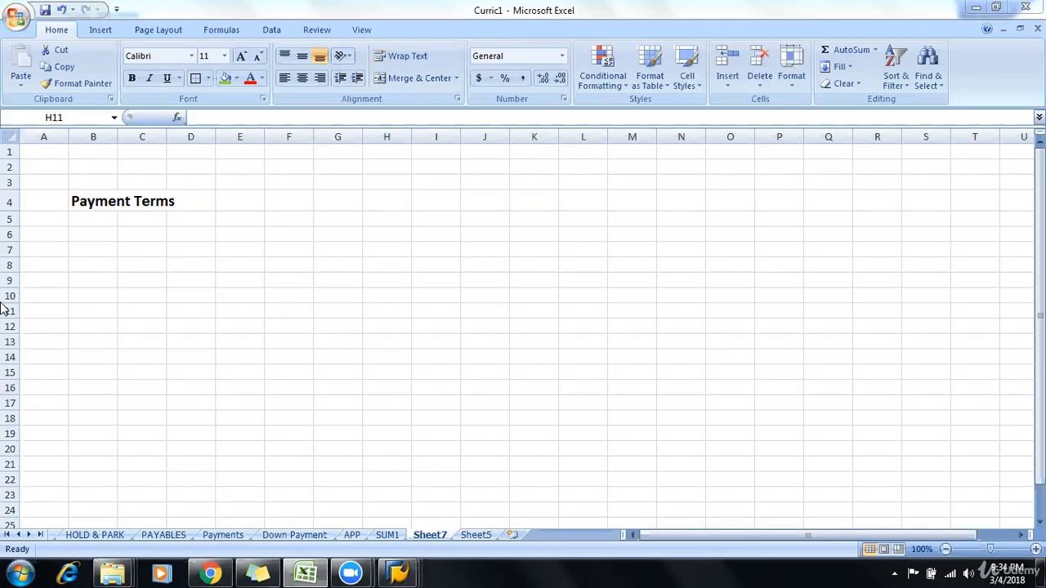
pyautogui.click(96, 200)
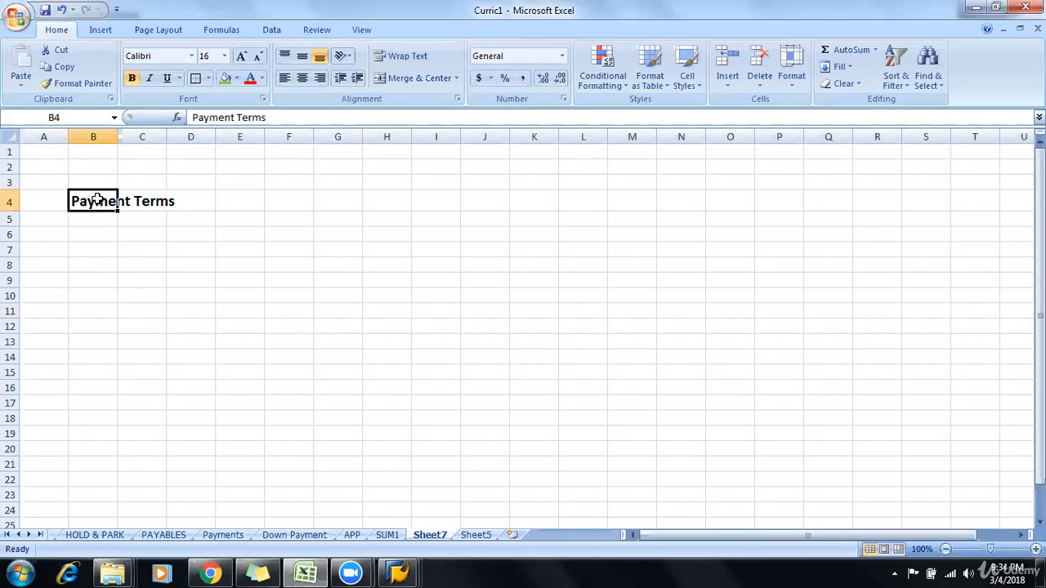
pyautogui.click(388, 338)
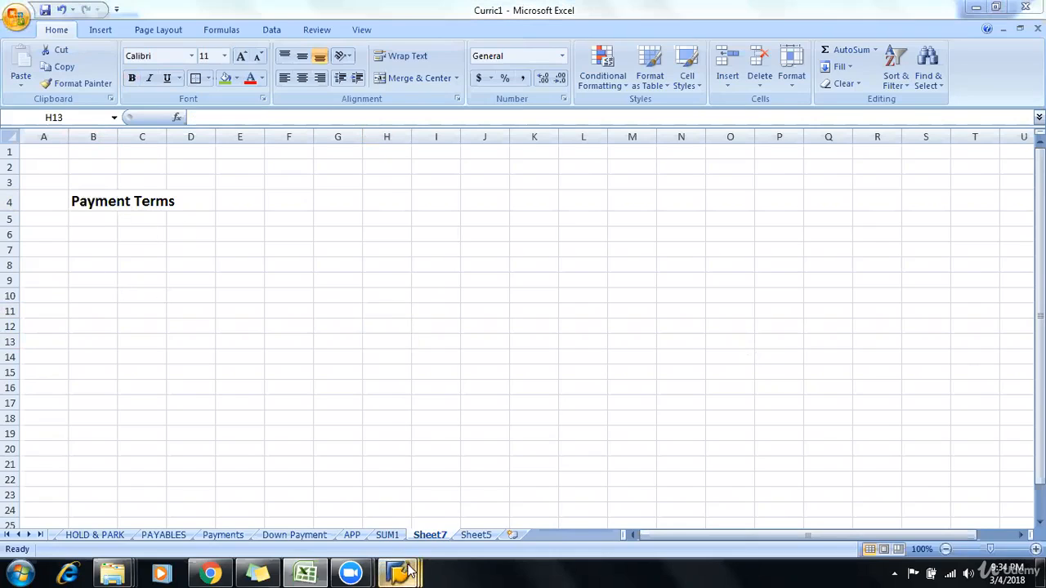
# Step: Switch to SAP and open the SAP Reference IMG through transaction spro
pyautogui.moveTo(411, 572)
pyautogui.click(532, 534)
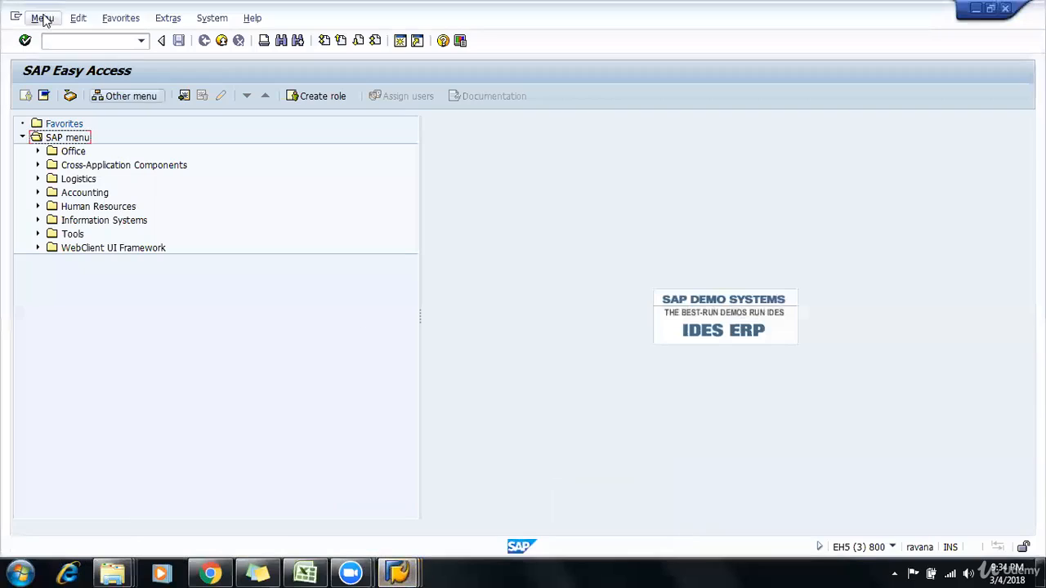
pyautogui.click(76, 42)
pyautogui.write('spro')
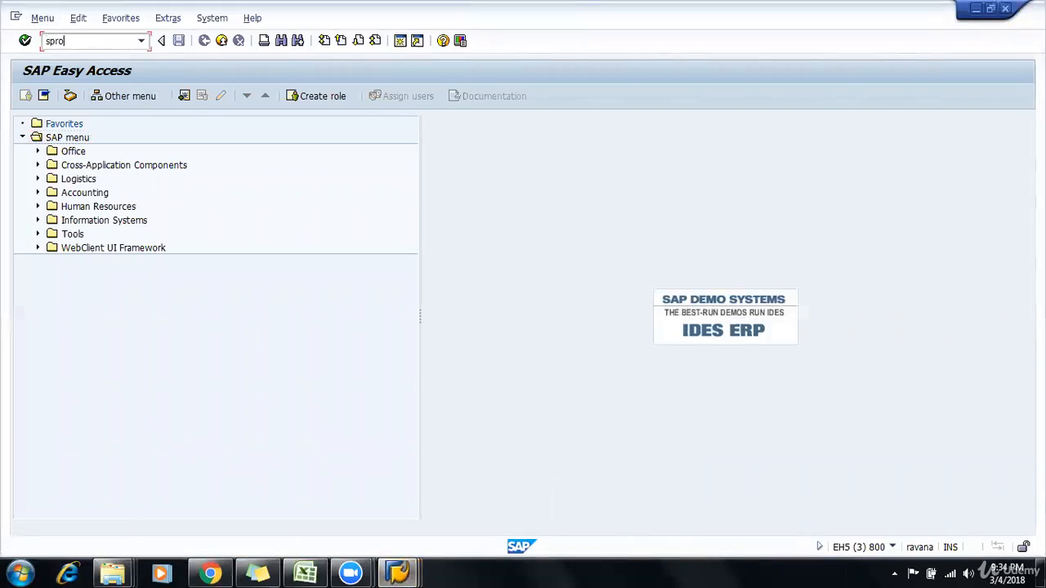
pyautogui.press('Return')
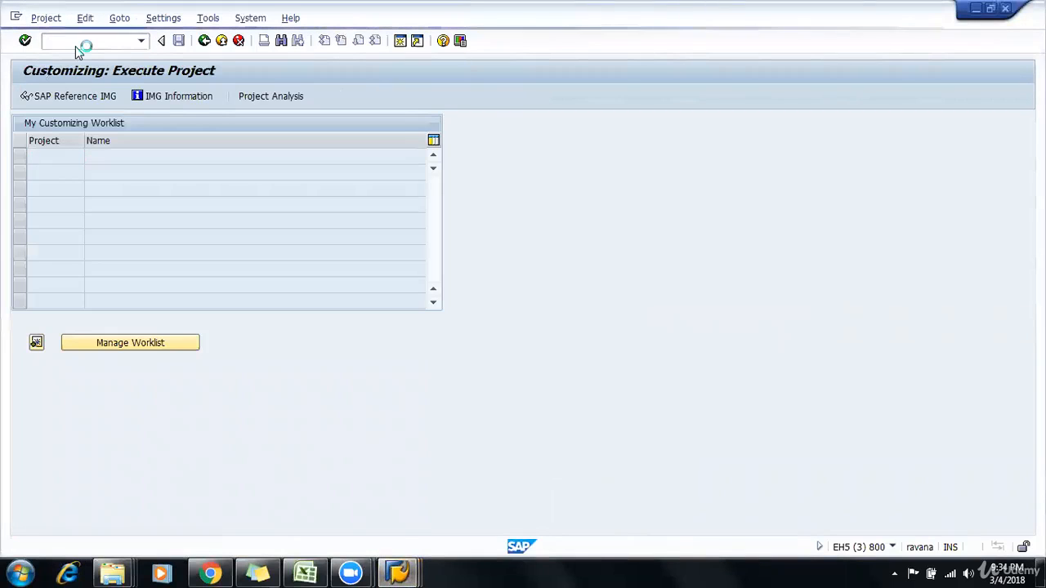
pyautogui.click(86, 96)
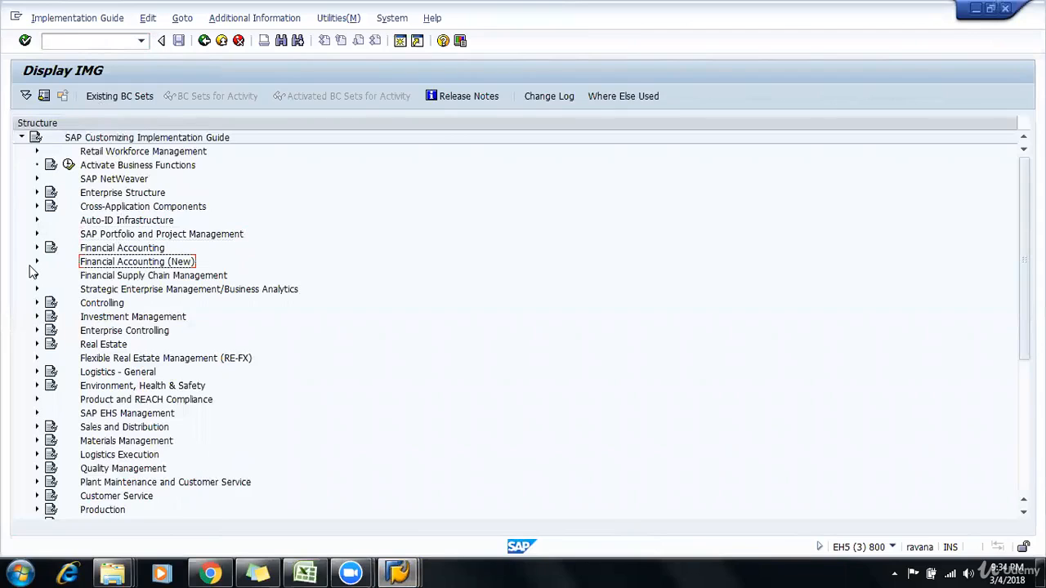
# Step: Expand Financial Accounting (New), Accounts Receivable and Accounts Payable, Business Transactions, down to the activities under Incoming Invoices/Credit Memos
pyautogui.click(37, 262)
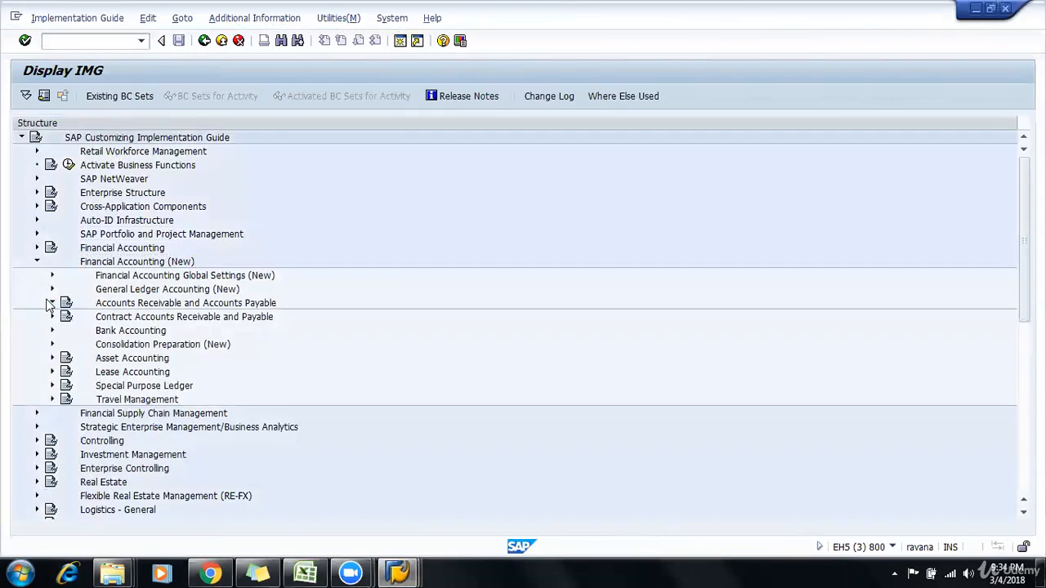
pyautogui.click(51, 303)
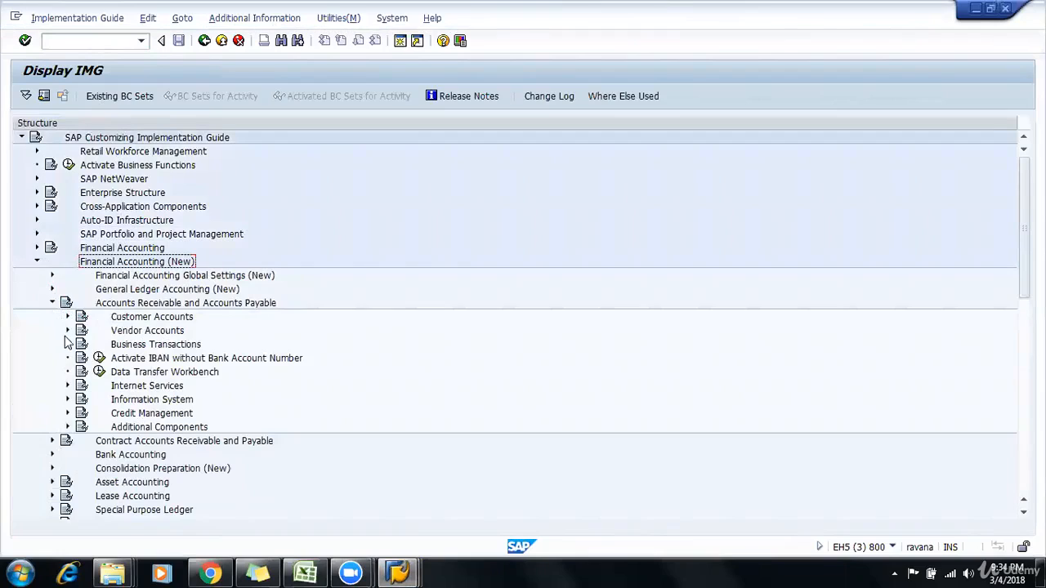
pyautogui.click(67, 344)
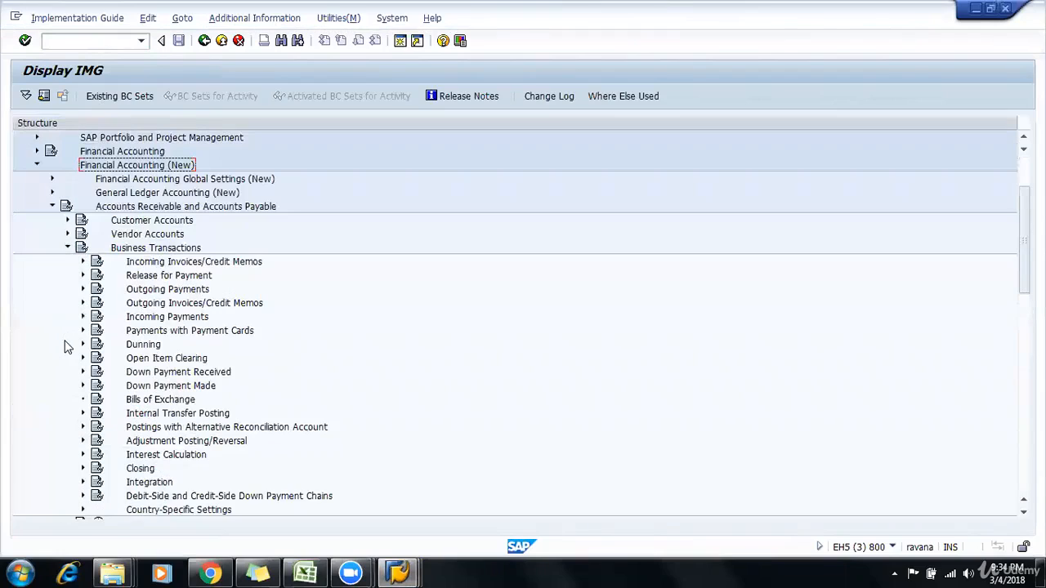
pyautogui.click(82, 262)
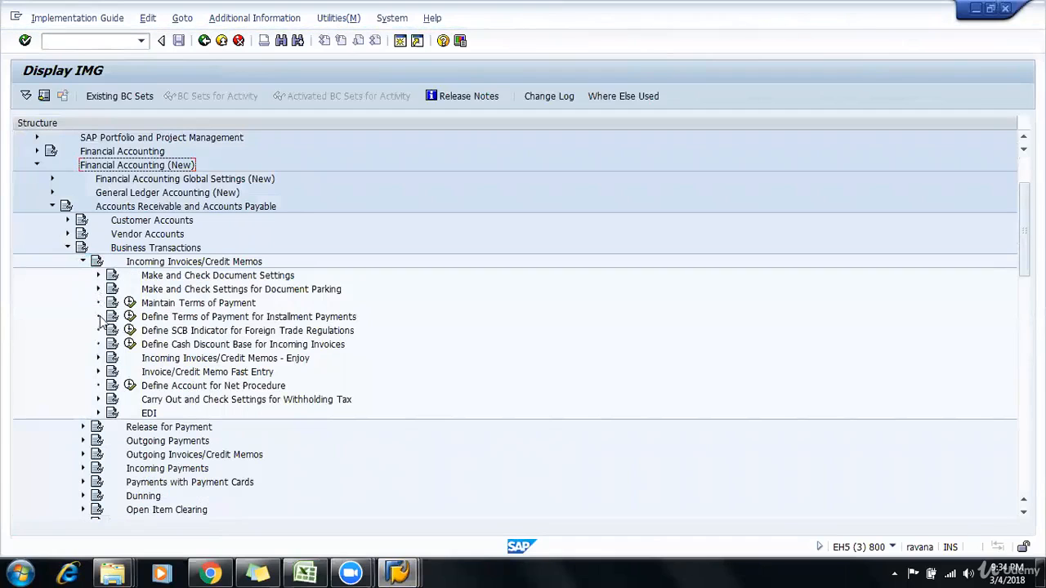
# Step: Display the IMG Activity keys as additional information and examine the key for Maintain Terms of Payment
pyautogui.click(165, 304)
pyautogui.click(278, 18)
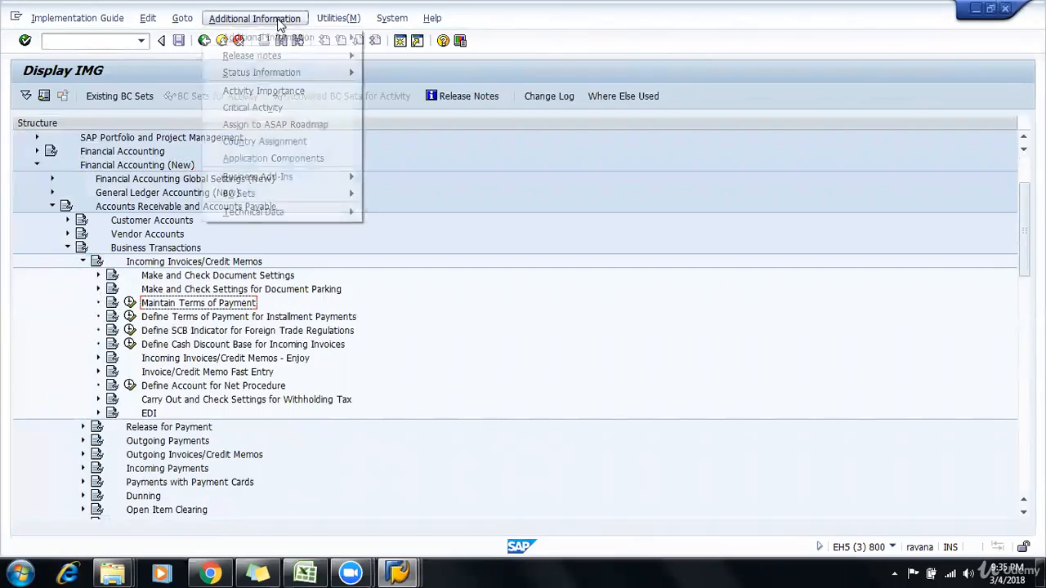
pyautogui.moveTo(278, 36)
pyautogui.moveTo(449, 56)
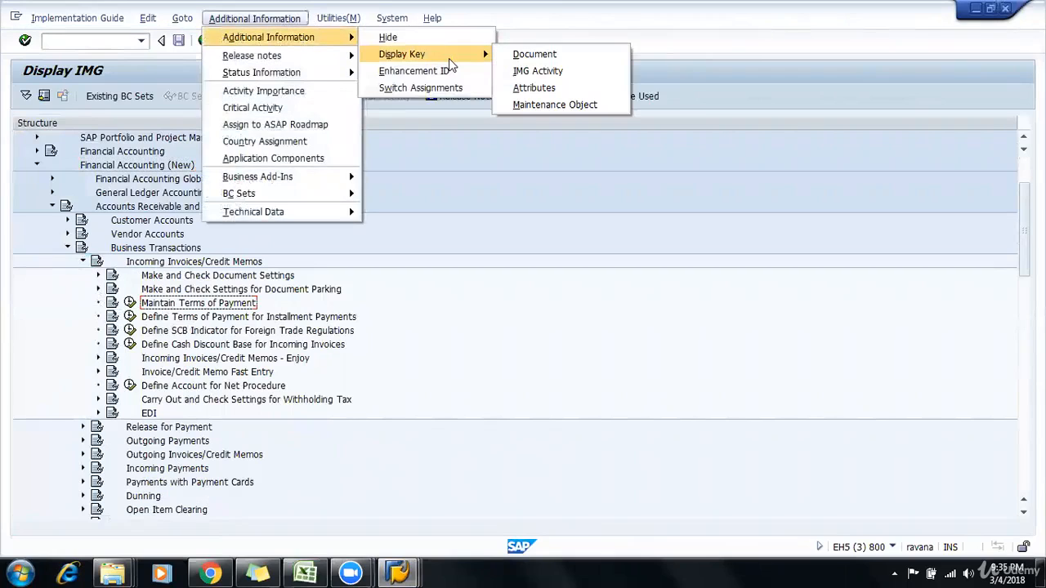
pyautogui.click(561, 72)
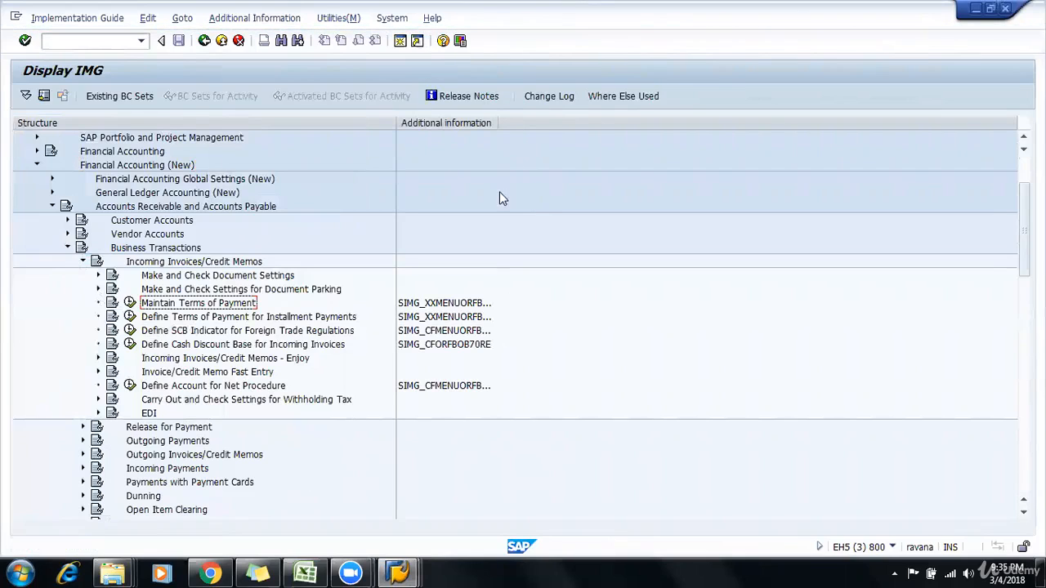
pyautogui.click(476, 318)
pyautogui.click(498, 304)
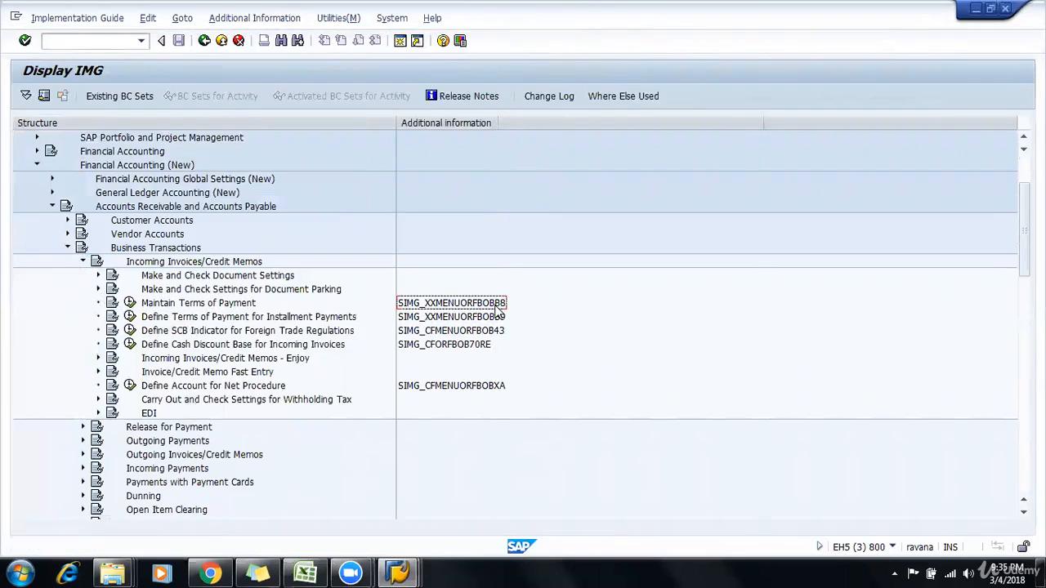
# Step: Execute the Maintain Terms of Payment activity and start a new entry
pyautogui.click(164, 307)
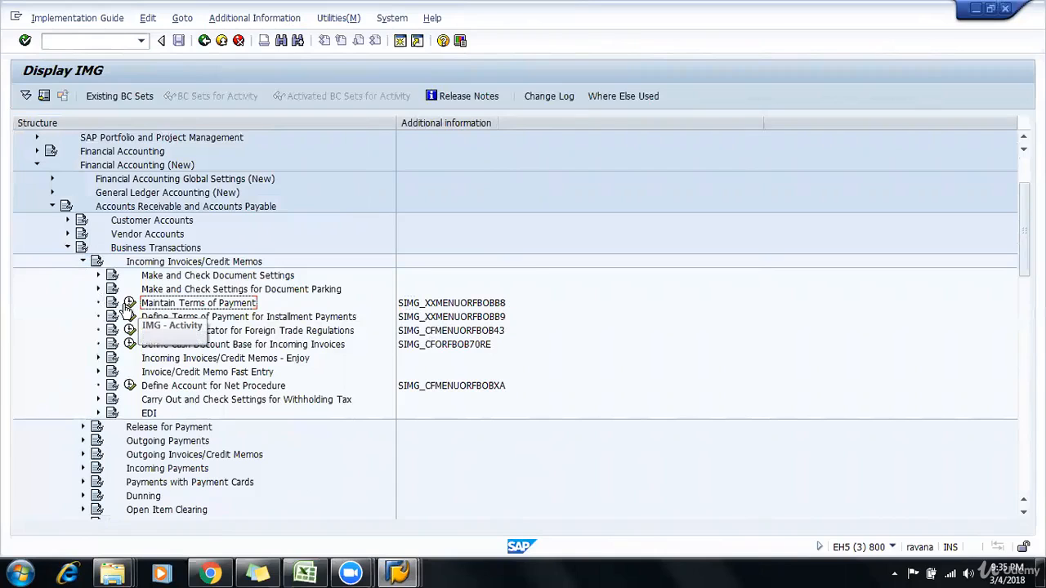
pyautogui.click(136, 305)
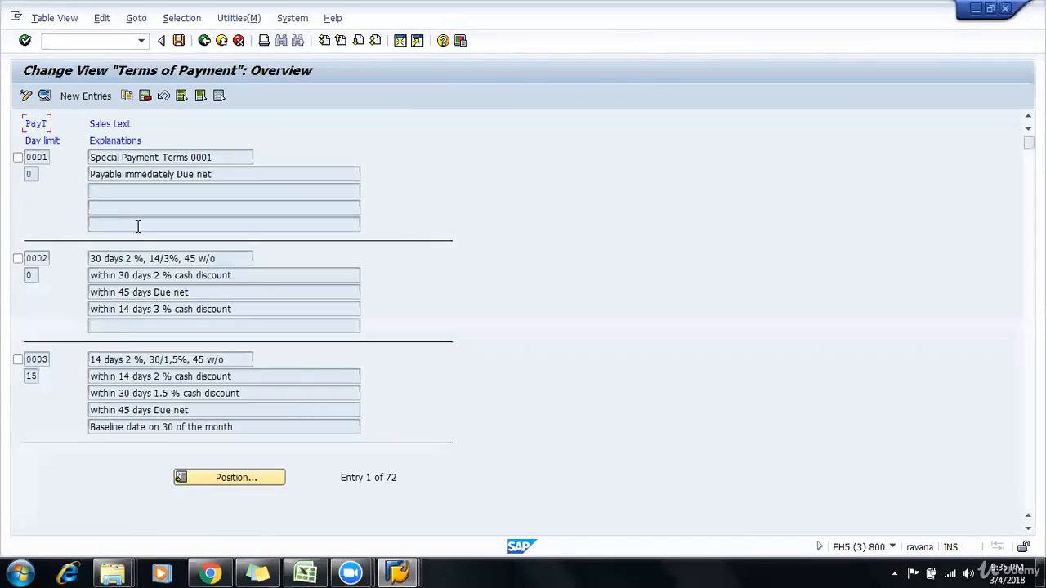
pyautogui.click(85, 96)
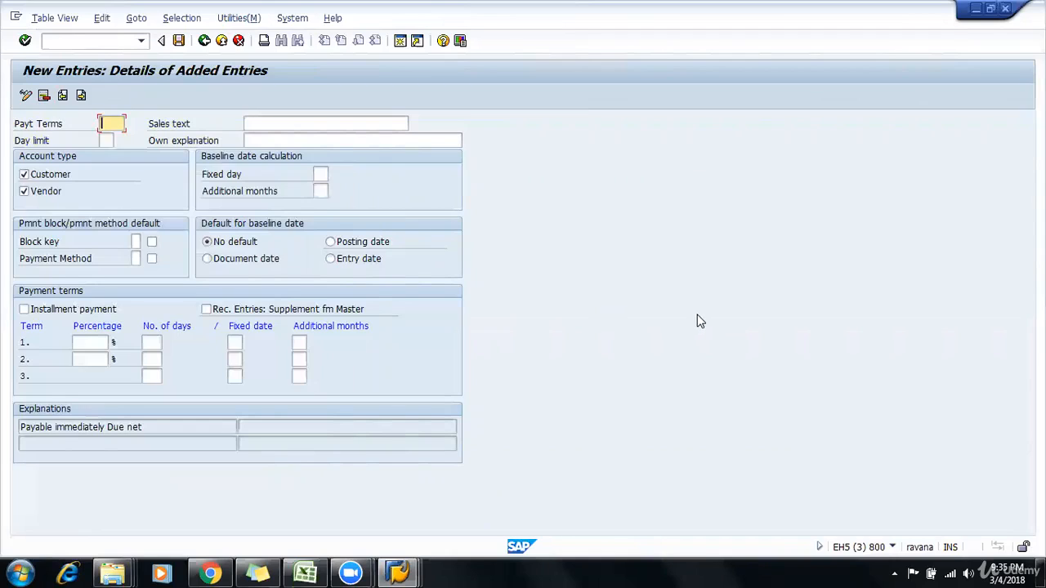
# Step: Enter 9001 as the payment terms key of the new entry
pyautogui.write('OIII')
pyautogui.press('BackSpace')
pyautogui.press('BackSpace')
pyautogui.press('BackSpace')
pyautogui.press('BackSpace')
pyautogui.write('9001')
pyautogui.press('Tab')
pyautogui.press('Tab')
pyautogui.press('Tab')
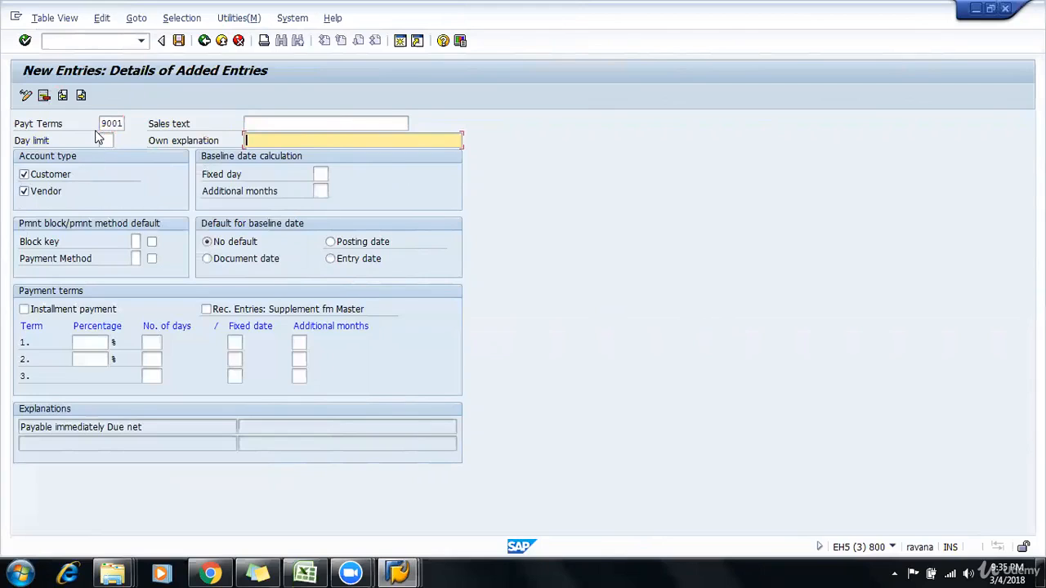
pyautogui.moveTo(99, 122); pyautogui.dragTo(132, 123)
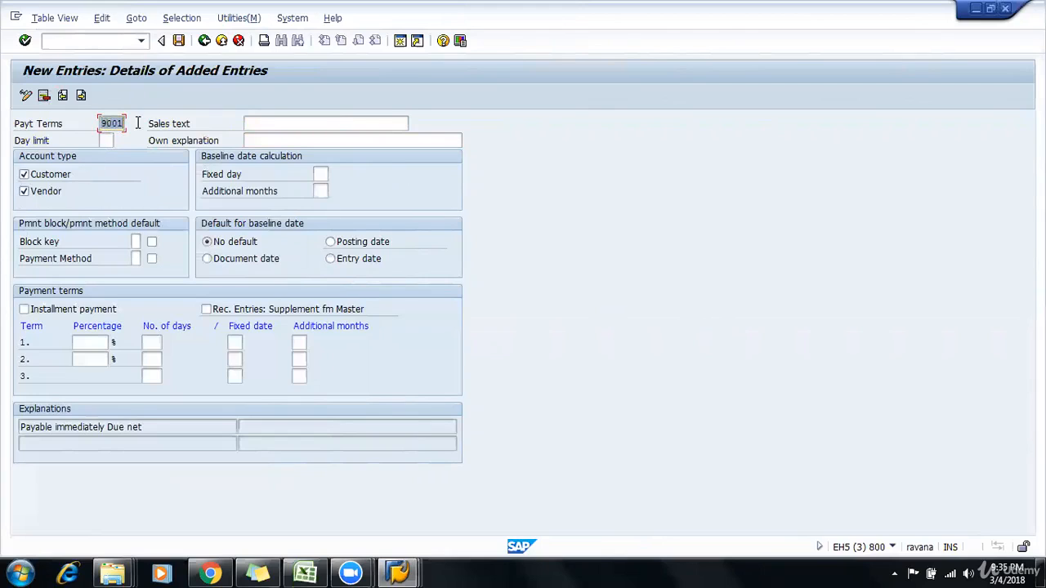
pyautogui.click(100, 125)
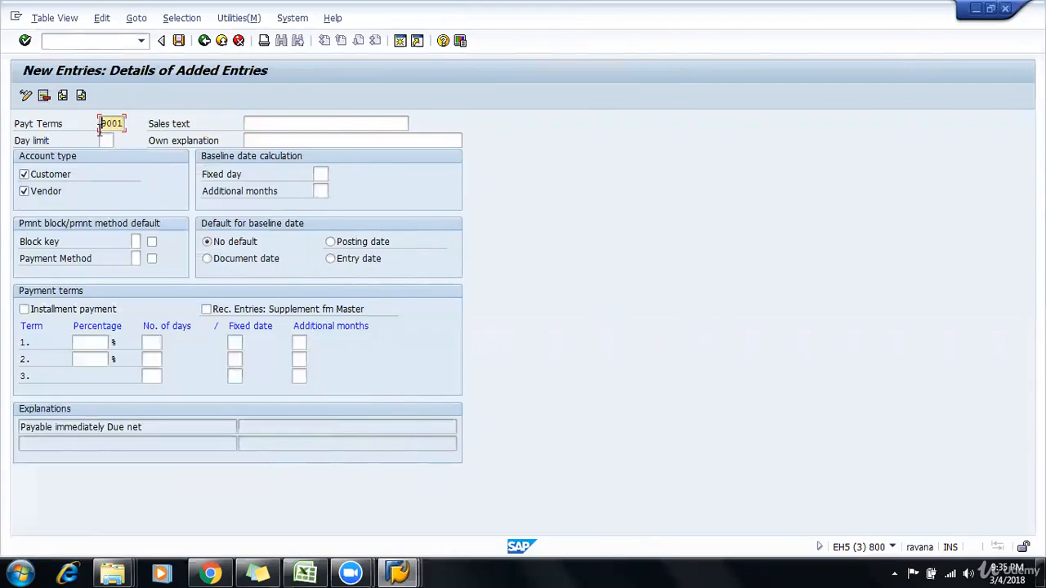
pyautogui.click(59, 178)
pyautogui.click(42, 196)
pyautogui.click(43, 193)
pyautogui.click(42, 178)
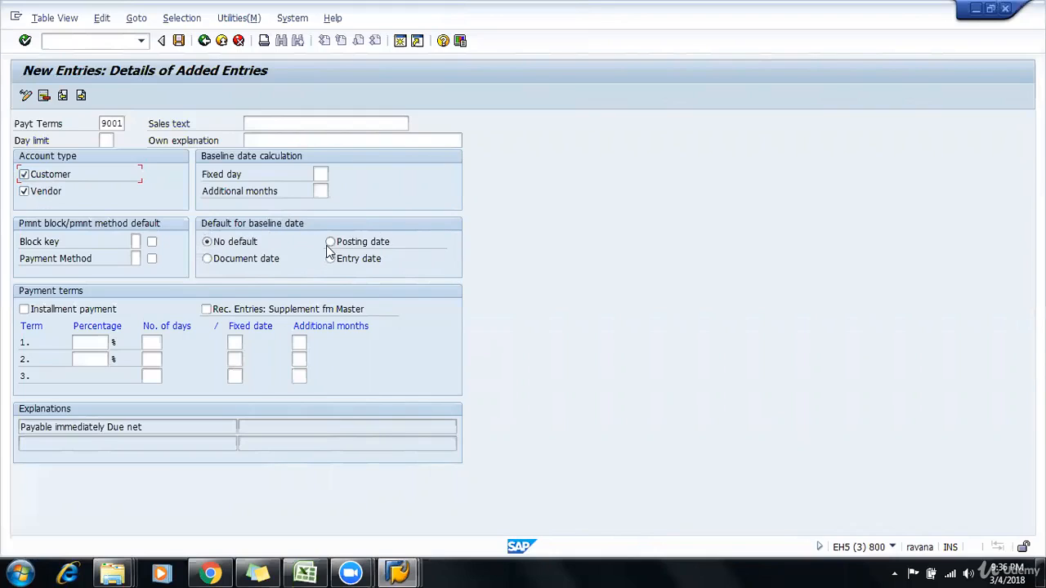
# Step: Switch to the Excel workbook and enter BASELINE DATE in cell B9 of Sheet7
pyautogui.hotkey('alt', 'Tab')
pyautogui.click(139, 276)
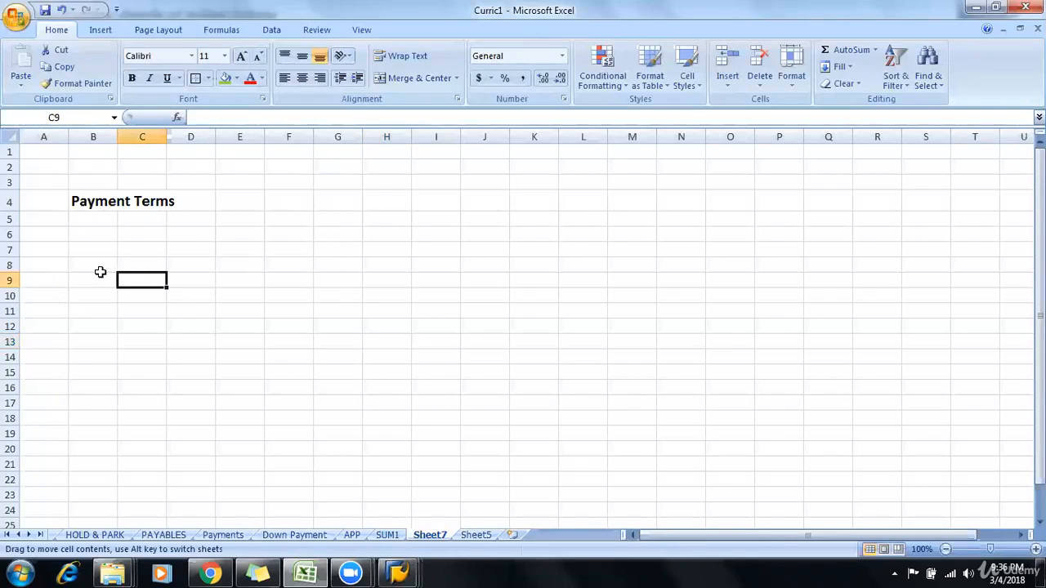
pyautogui.click(94, 275)
pyautogui.write('bASE')
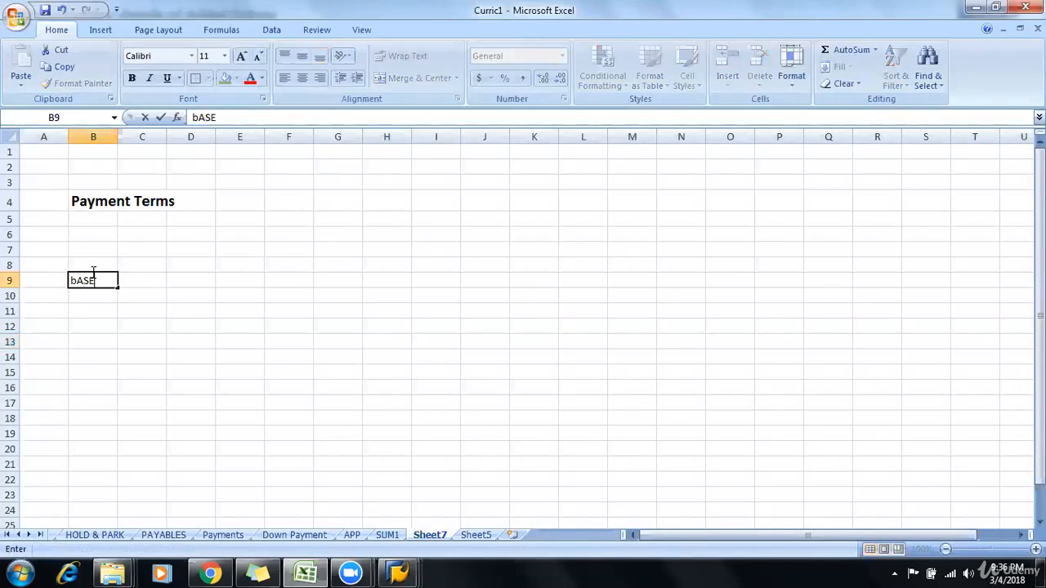
pyautogui.press('BackSpace')
pyautogui.press('BackSpace')
pyautogui.press('BackSpace')
pyautogui.press('BackSpace')
pyautogui.write('BASELINE D')
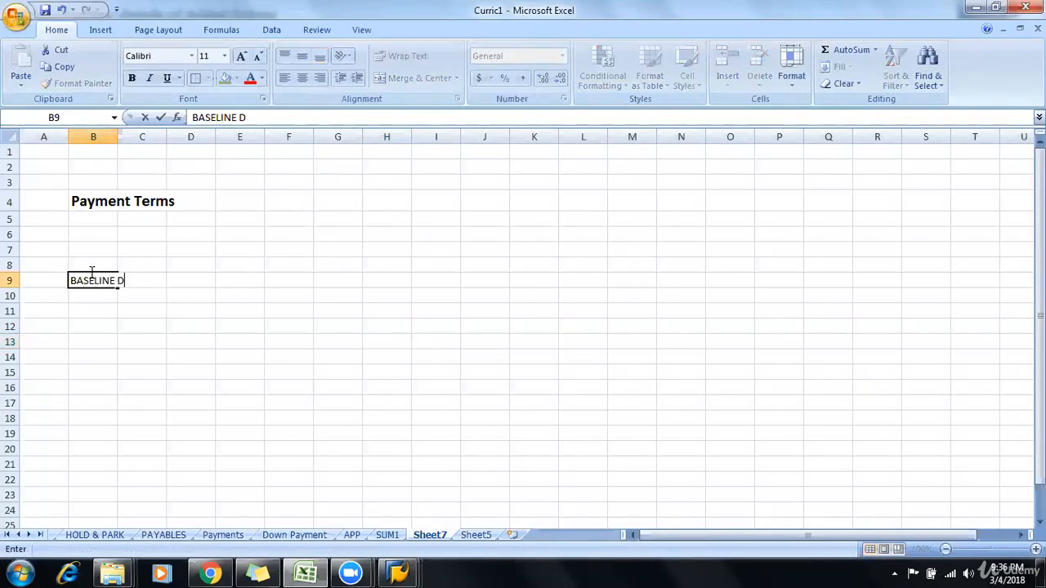
pyautogui.write('ATE')
pyautogui.press('Return')
# Step: Make the BASELINE DATE text in B9 bold and autofit column B to its contents
pyautogui.click(90, 276)
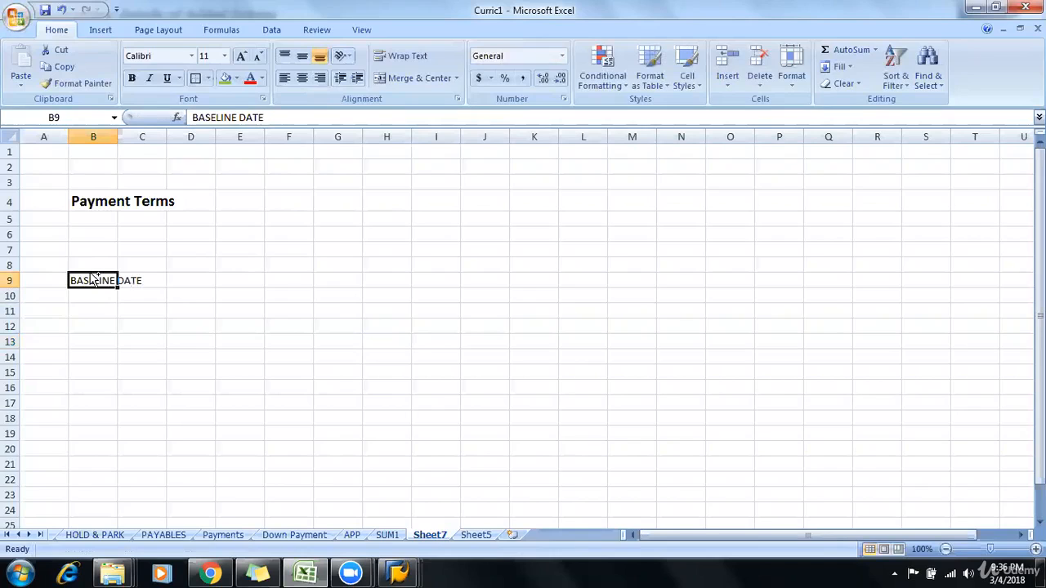
pyautogui.hotkey('ctrl', 'b')
pyautogui.press('Right')
pyautogui.press('Down')
pyautogui.press('Down')
pyautogui.press('Right')
pyautogui.press('Right')
pyautogui.press('Right')
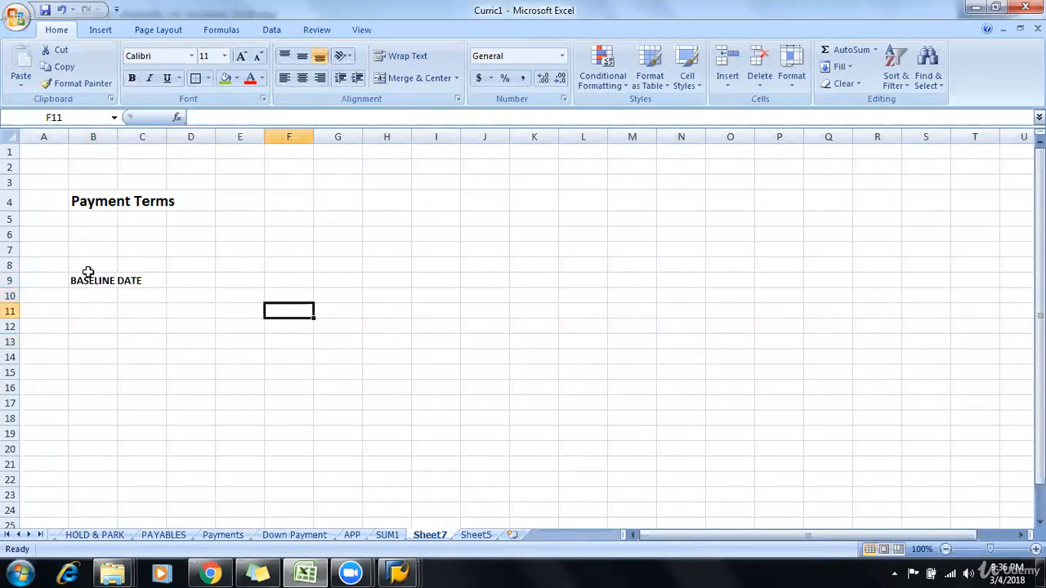
pyautogui.press('Right')
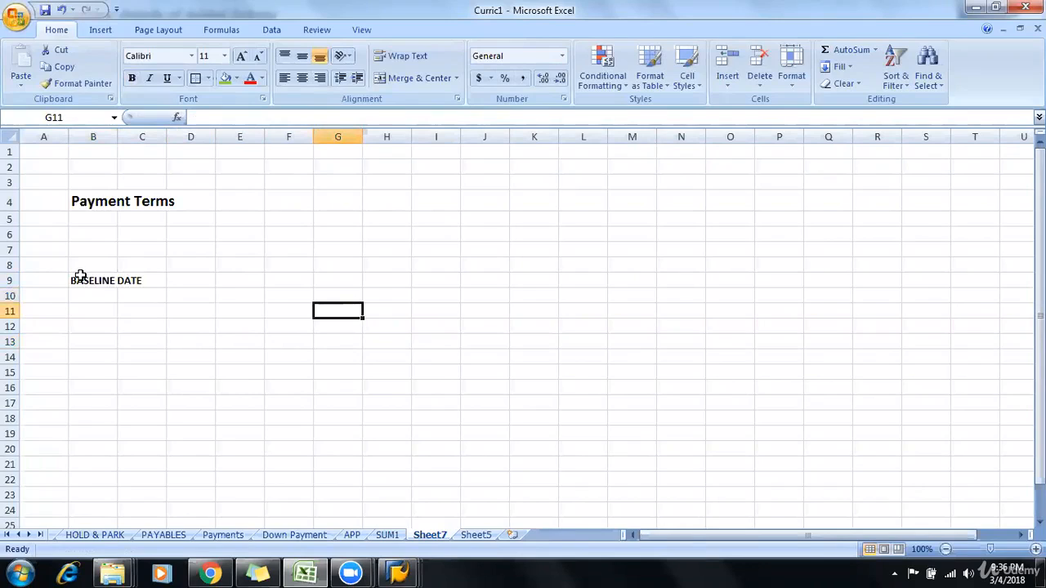
pyautogui.doubleClick(118, 137)
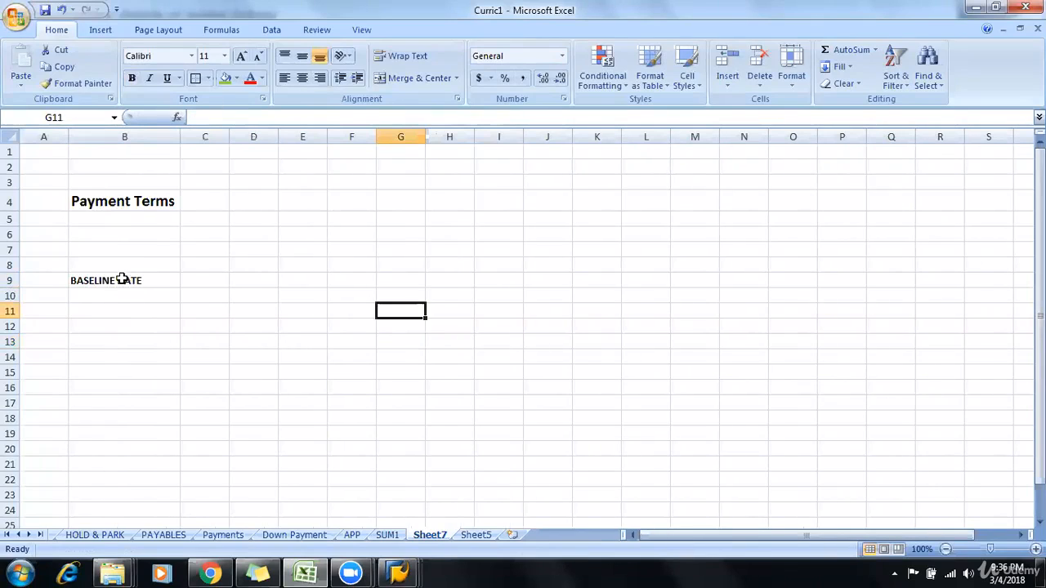
pyautogui.click(146, 309)
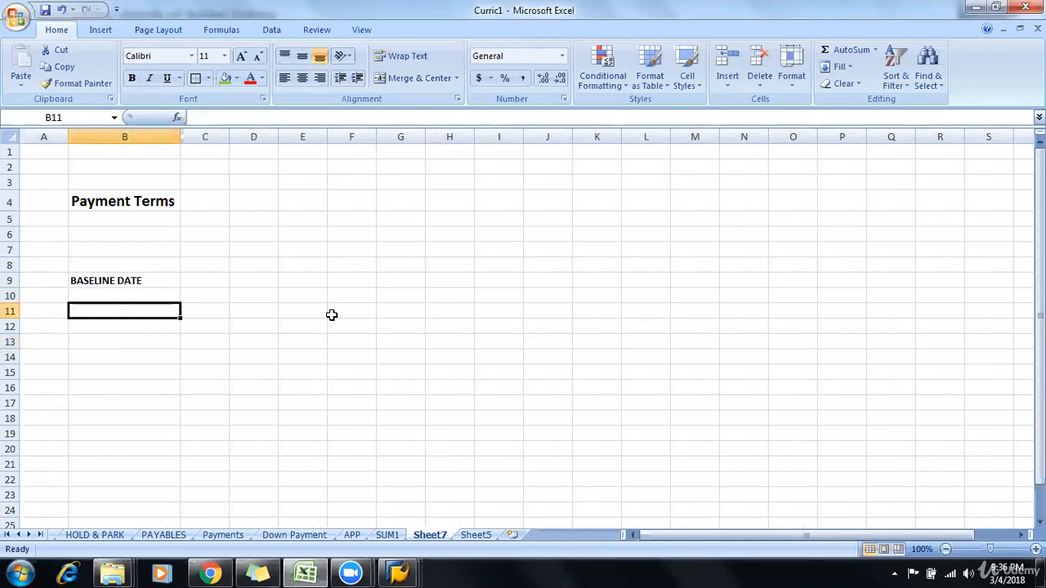
pyautogui.click(144, 280)
pyautogui.click(155, 313)
pyautogui.click(163, 275)
pyautogui.click(155, 324)
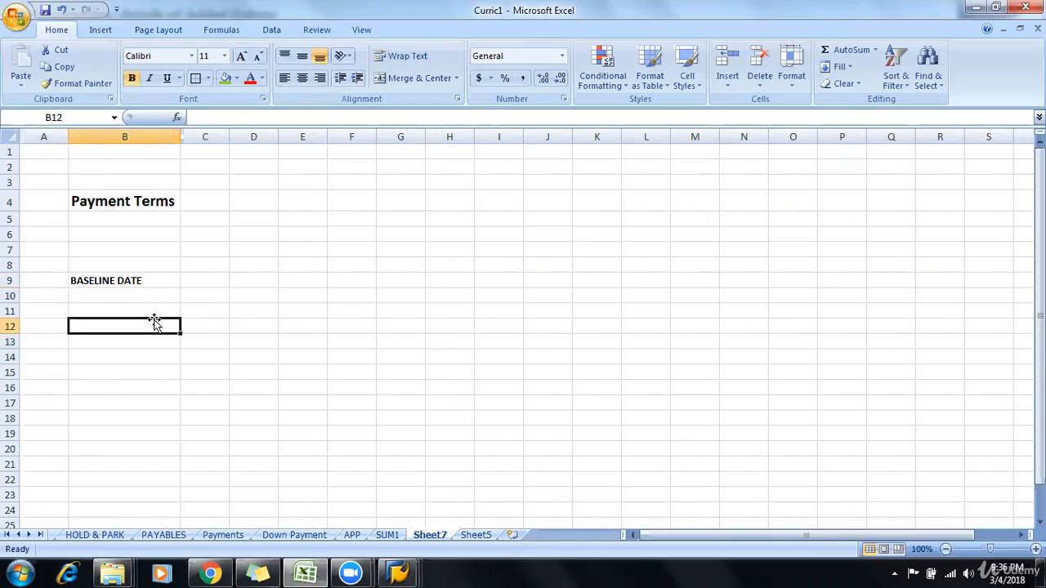
pyautogui.click(157, 311)
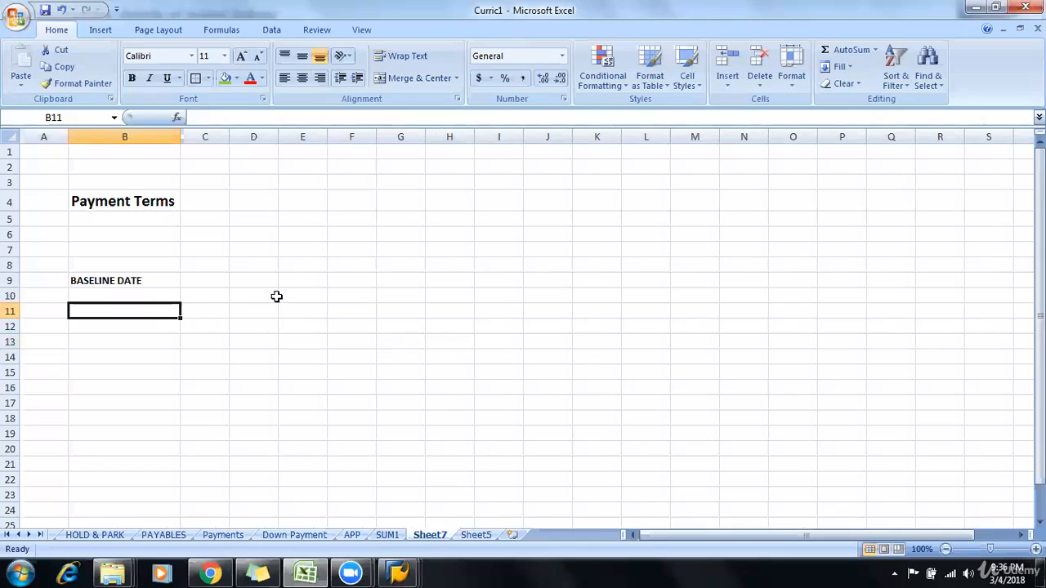
# Step: Enter Agent in cell D9 and "use few products" in cell E9
pyautogui.click(257, 278)
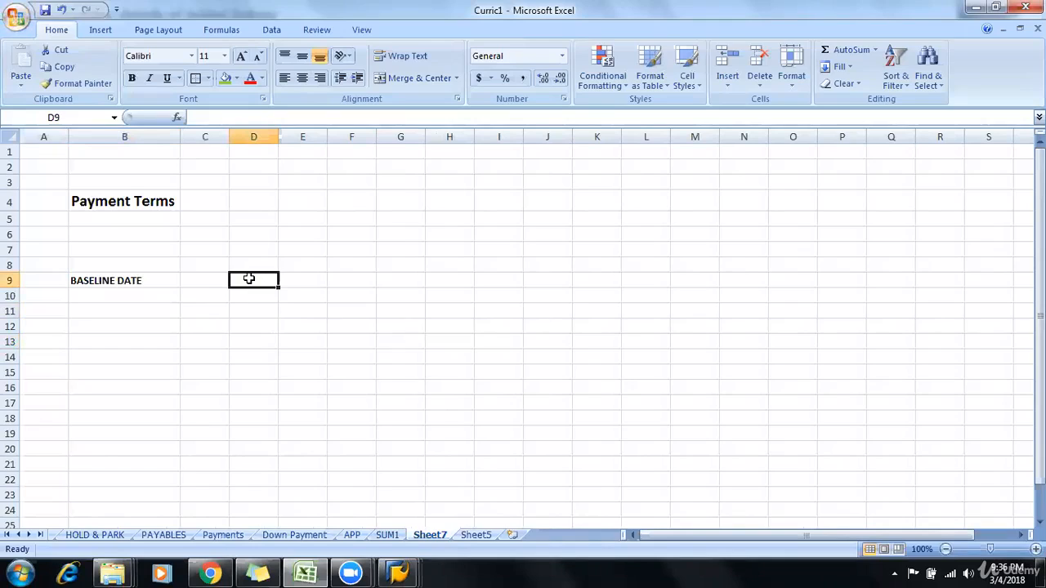
pyautogui.write('A')
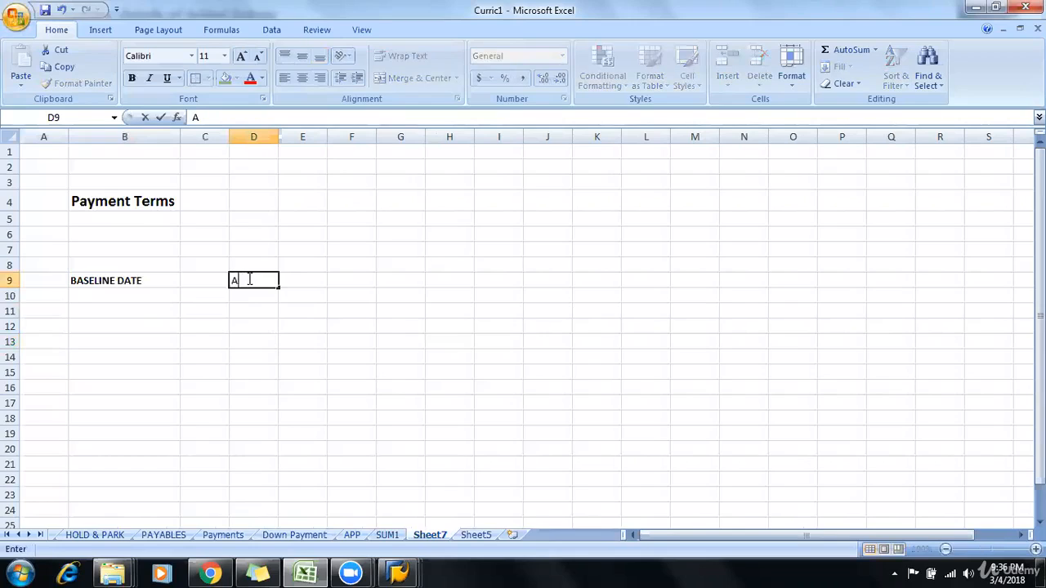
pyautogui.write('gent')
pyautogui.press('Tab')
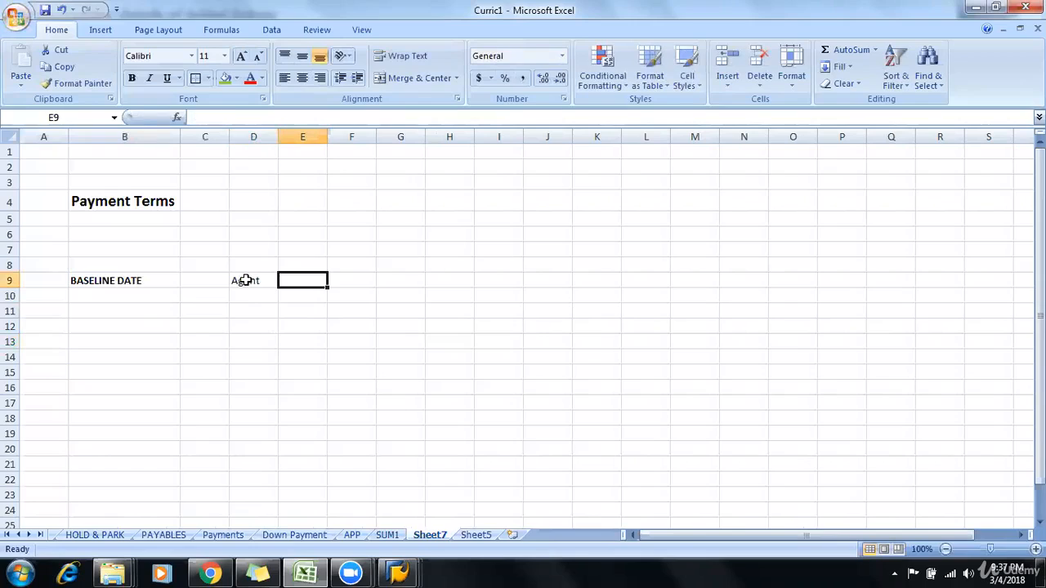
pyautogui.write('use f')
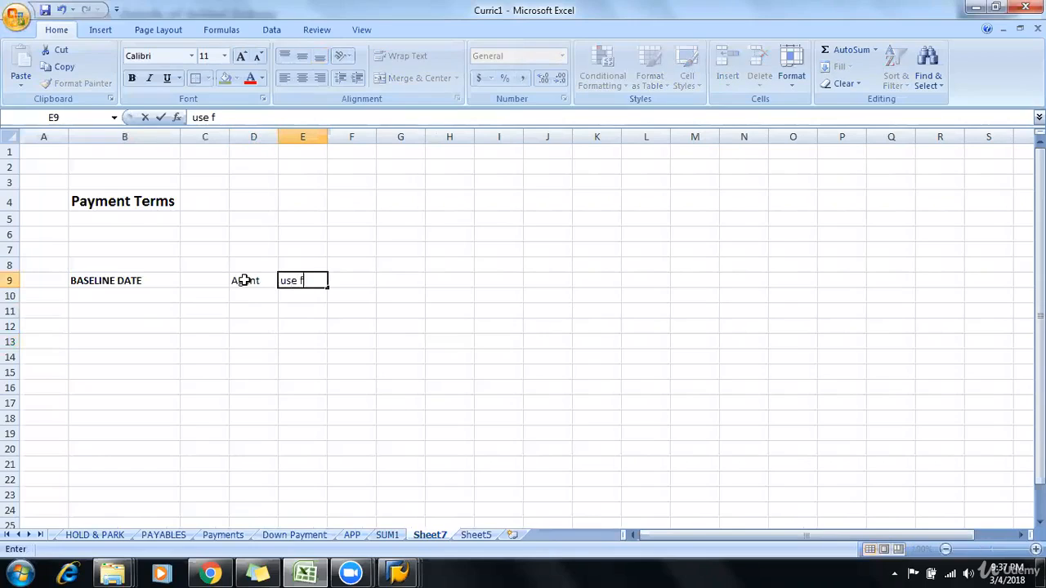
pyautogui.write('ew product')
pyautogui.write('s')
pyautogui.press('Return')
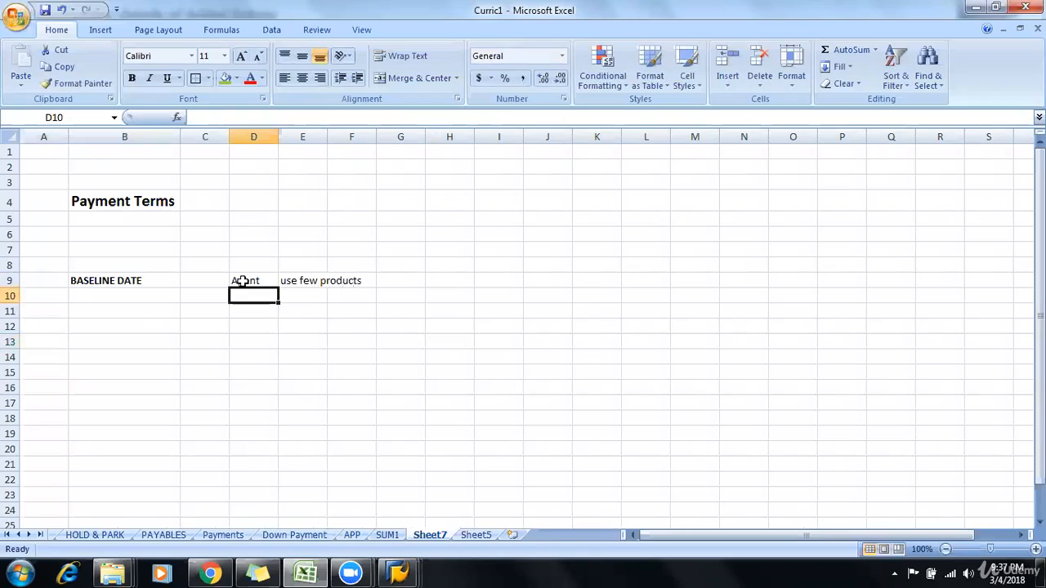
# Step: Enter 4th March in cell D10, beneath the Agent label
pyautogui.write('4th Ma')
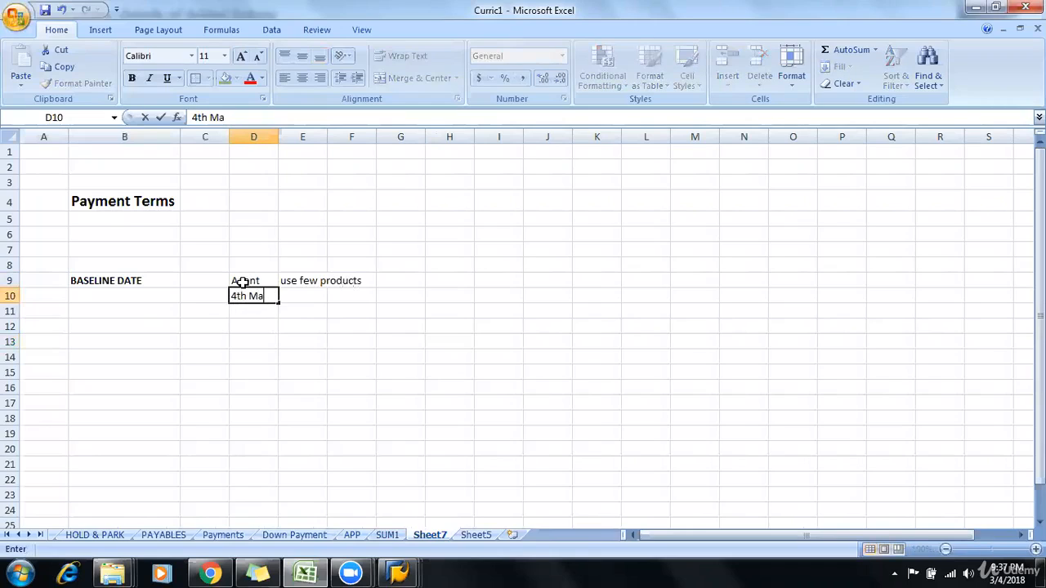
pyautogui.write('rch')
pyautogui.press('Return')
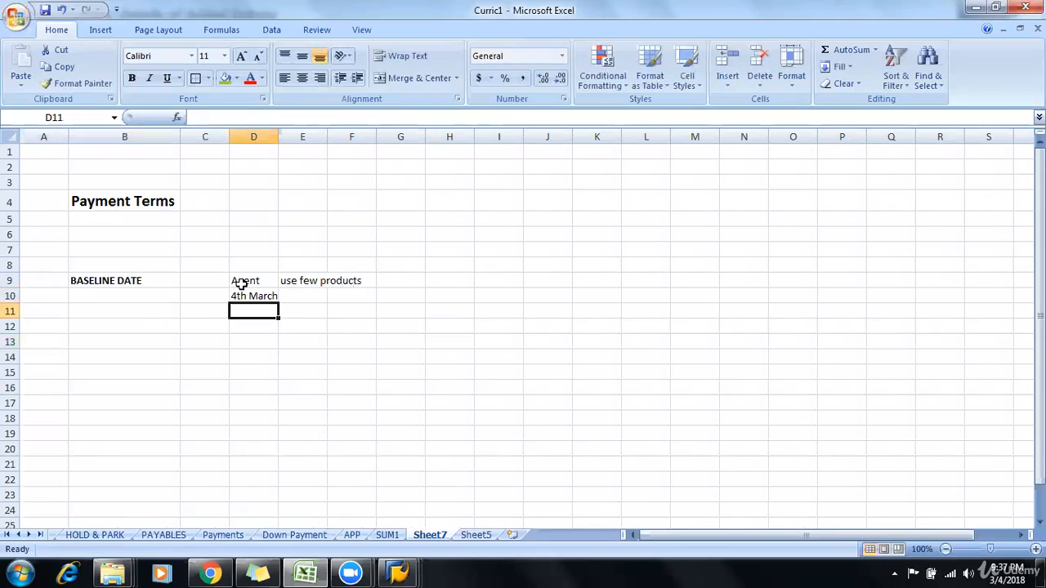
# Step: Enter "3 days" in cell D11, beneath the 4th March entry
pyautogui.press('Right')
pyautogui.press('Right')
pyautogui.press('Right')
pyautogui.press('Up')
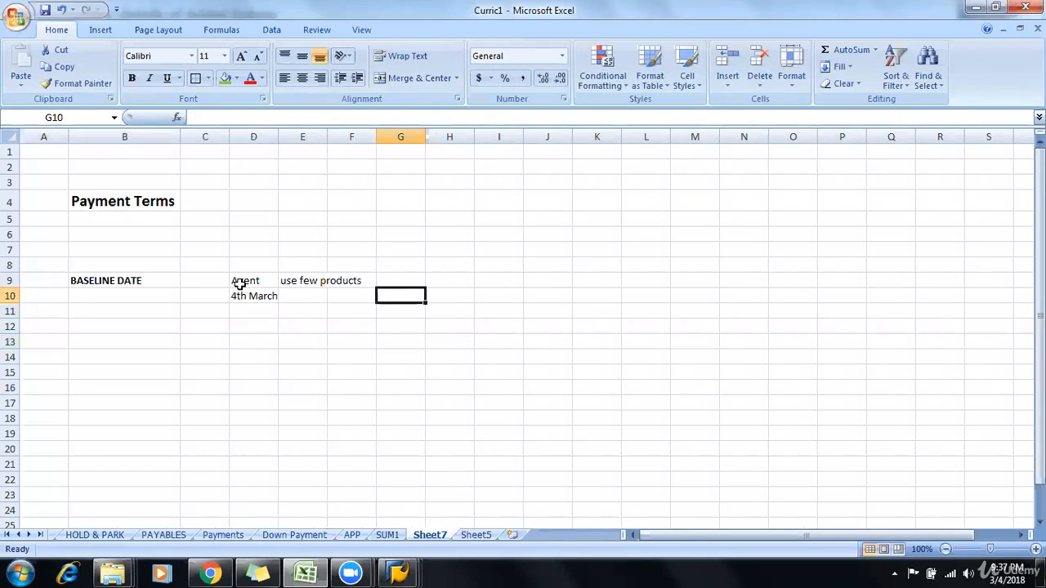
pyautogui.press('Left')
pyautogui.press('Left')
pyautogui.press('Down')
pyautogui.press('Left')
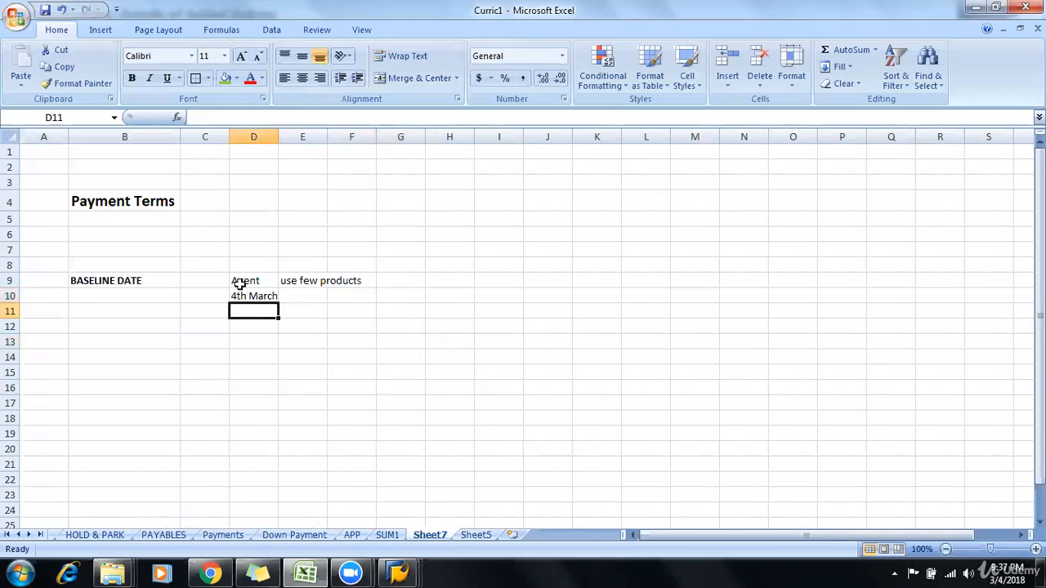
pyautogui.write('3 days')
pyautogui.press('Return')
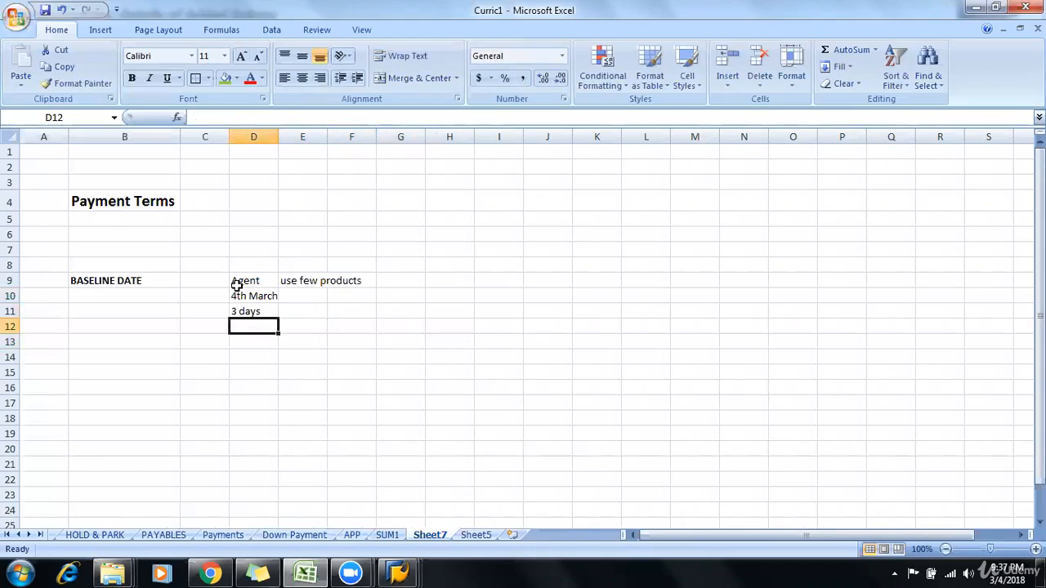
# Step: Enter Pay in cell D12, beneath the 3 days entry
pyautogui.press('Right')
pyautogui.press('Up')
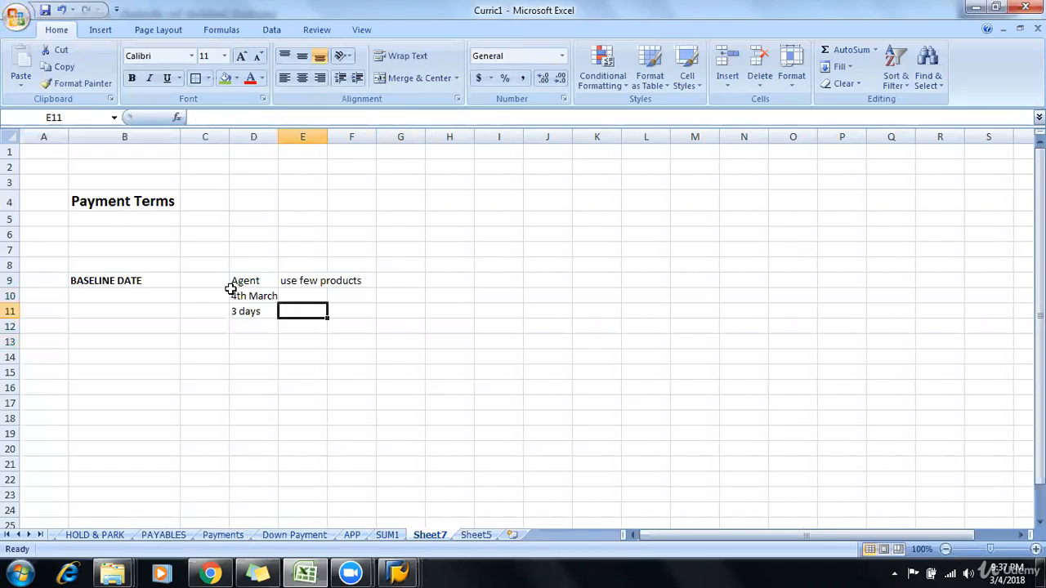
pyautogui.press('Left')
pyautogui.press('Down')
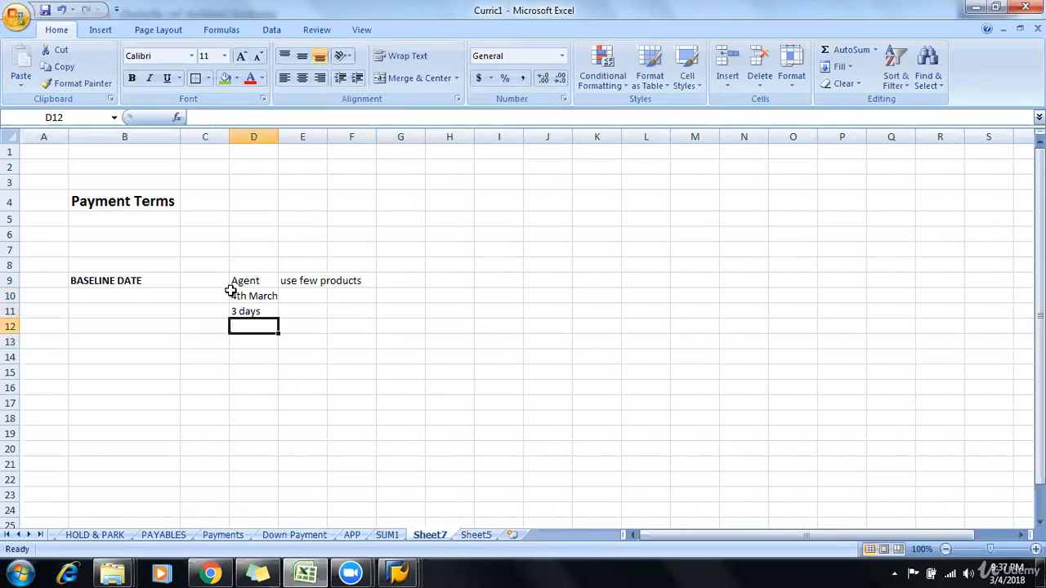
pyautogui.write('Pay')
pyautogui.press('Return')
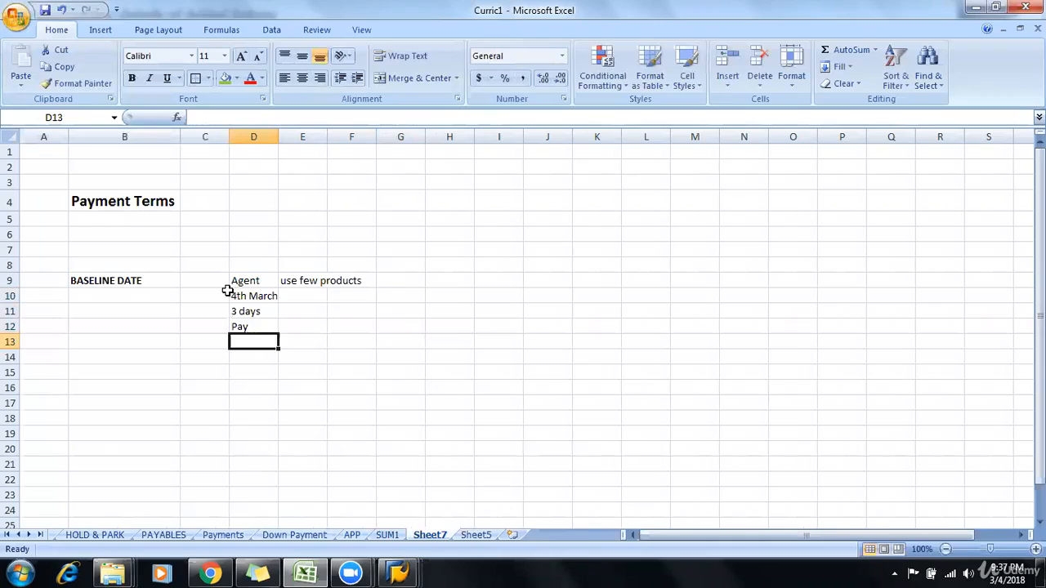
# Step: Enter 5th March in cell C11, beside the 3 days entry
pyautogui.press('Up')
pyautogui.press('Up')
pyautogui.press('Up')
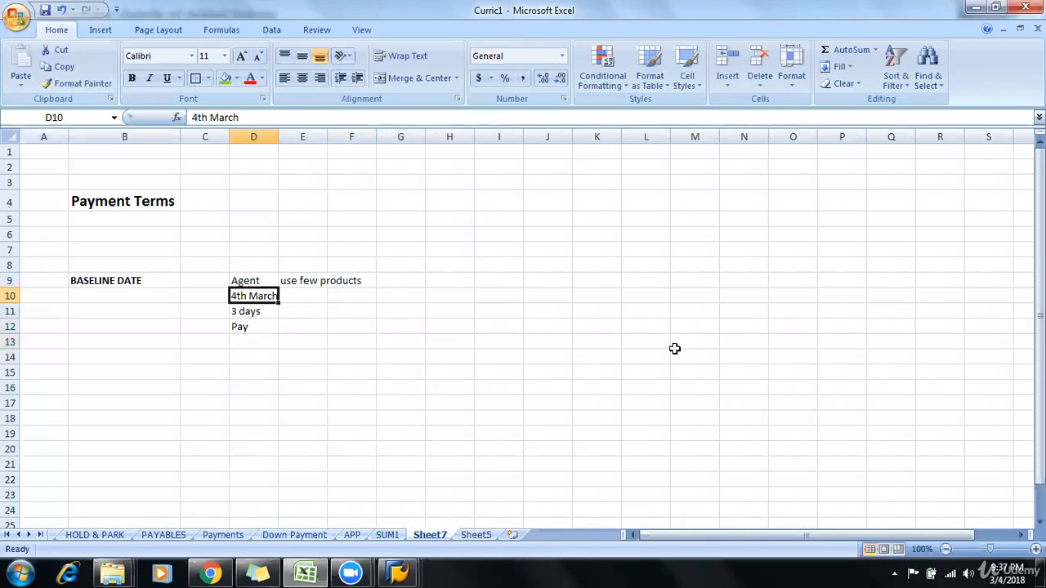
pyautogui.press('Left')
pyautogui.press('Down')
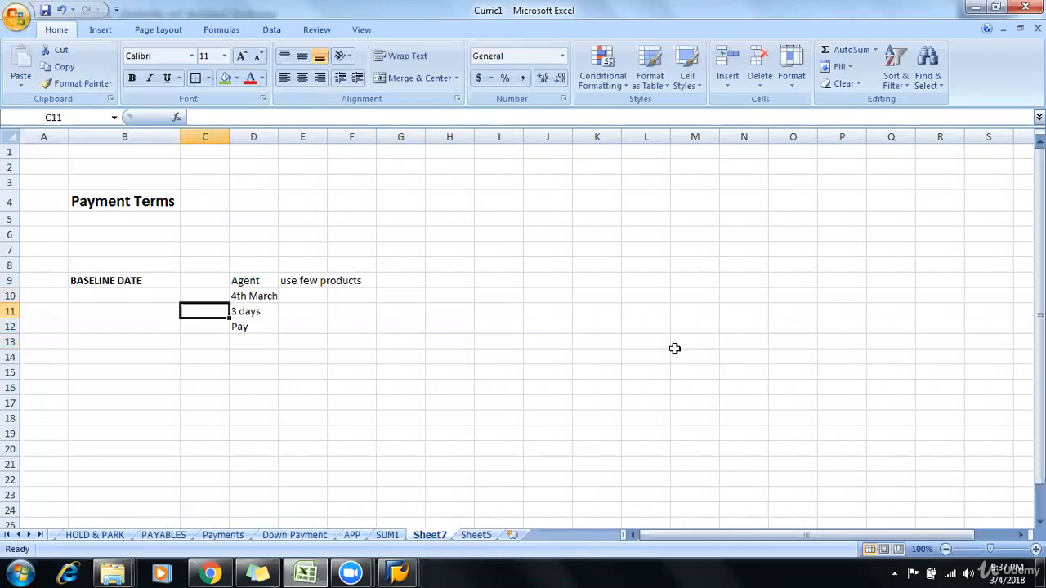
pyautogui.write('5t')
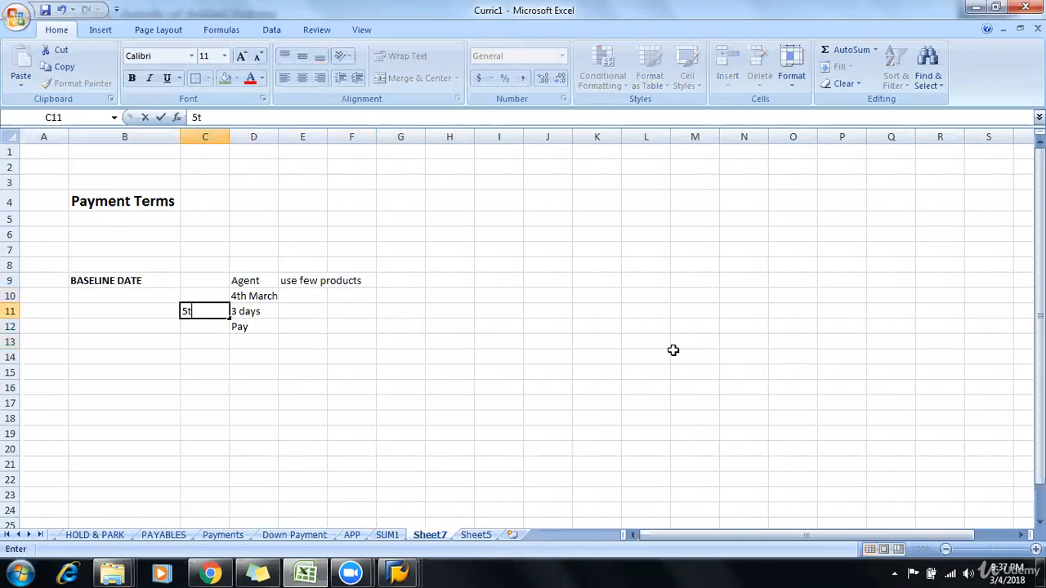
pyautogui.write('h MArch')
pyautogui.press('Return')
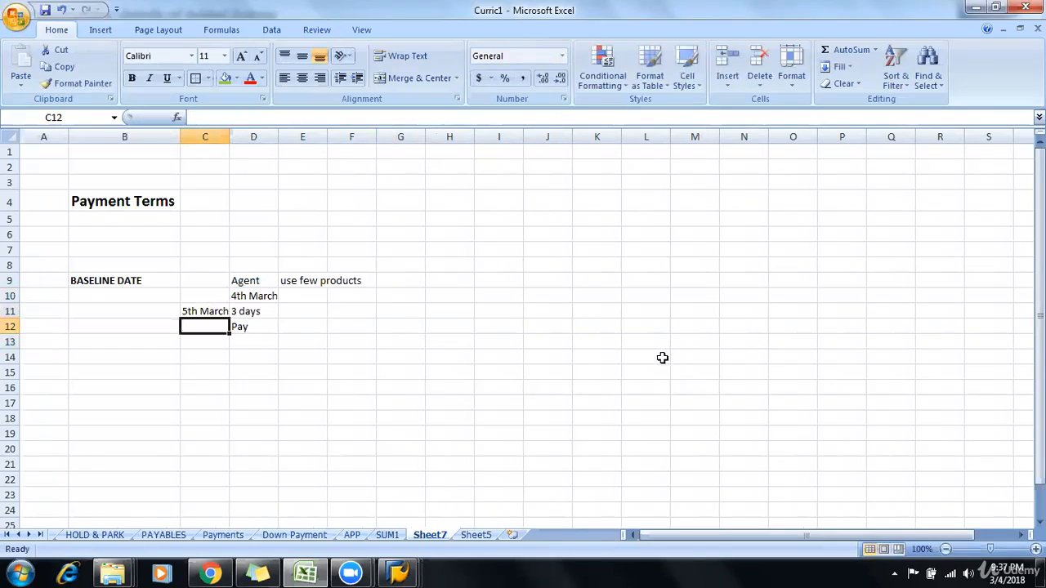
# Step: Examine the example's date, 3 days and product-use cells to compare the purchase date with the start of the payment period
pyautogui.click(214, 306)
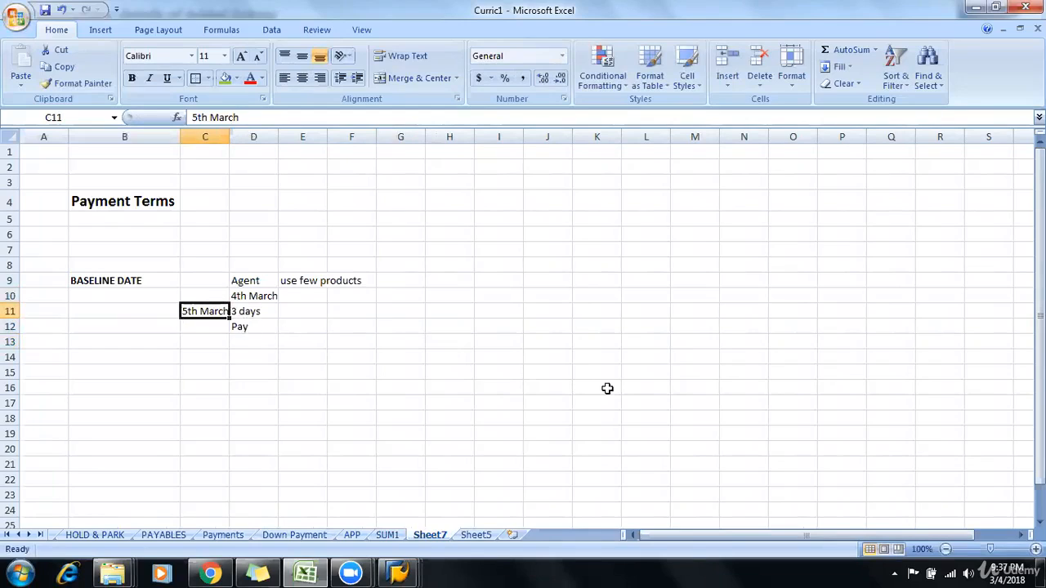
pyautogui.click(644, 390)
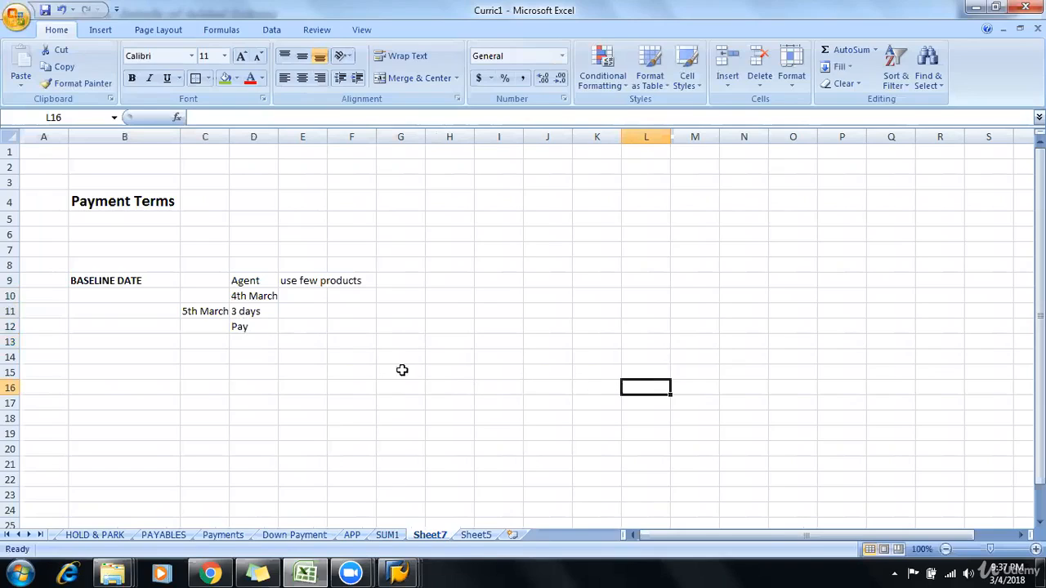
pyautogui.click(256, 314)
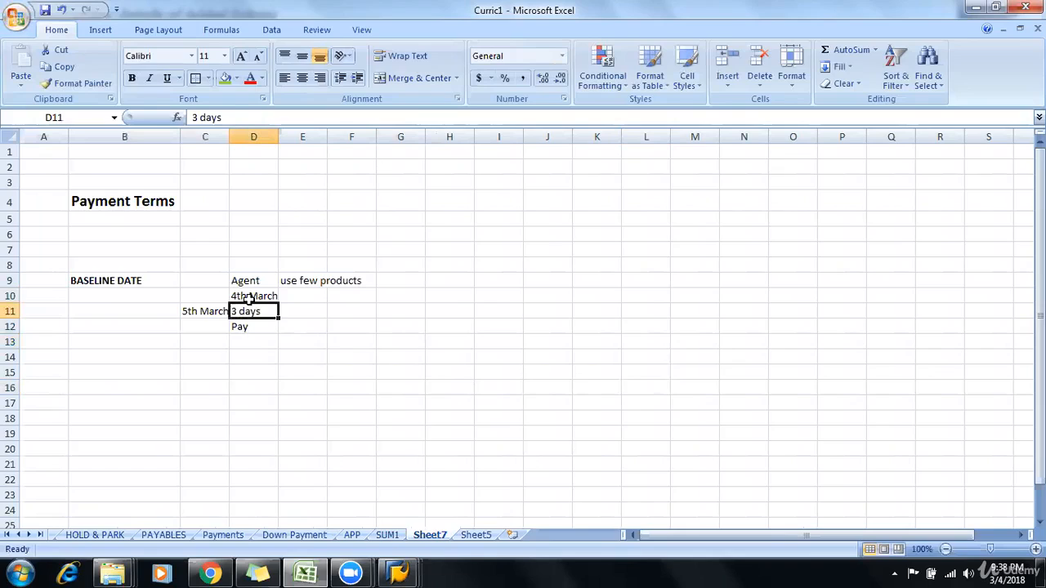
pyautogui.click(250, 299)
pyautogui.click(202, 313)
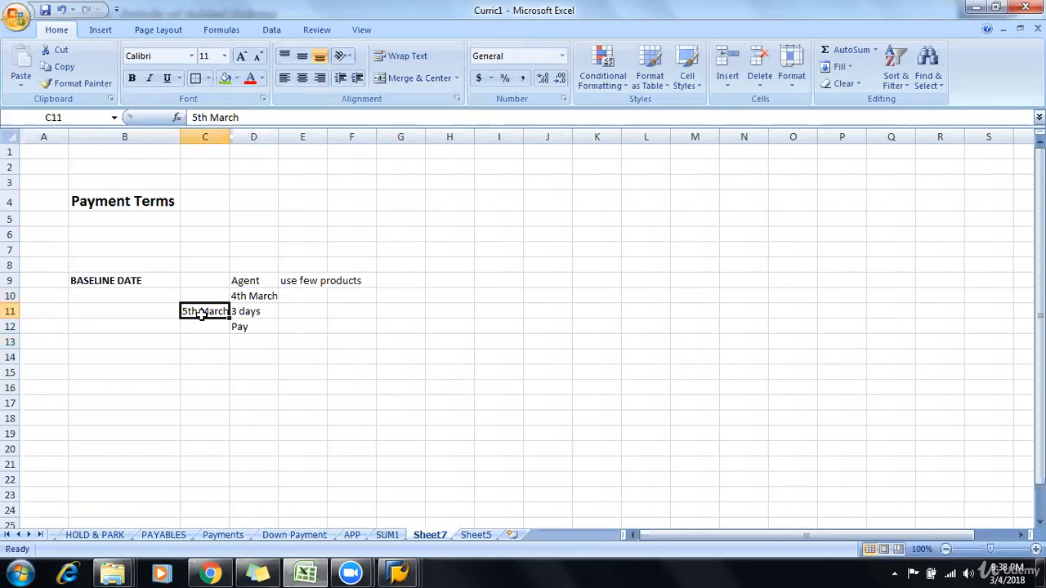
pyautogui.click(284, 283)
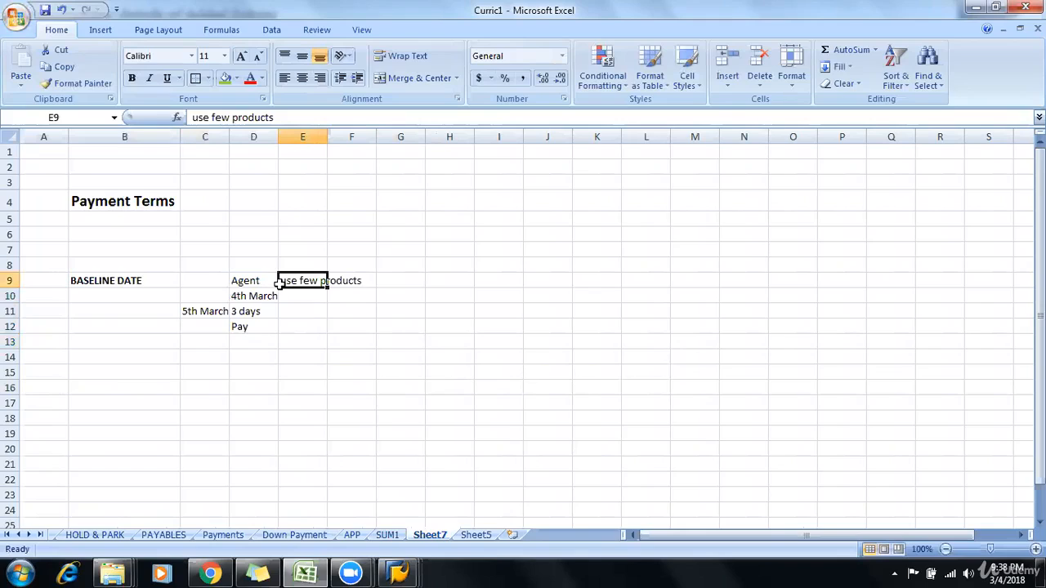
pyautogui.click(247, 298)
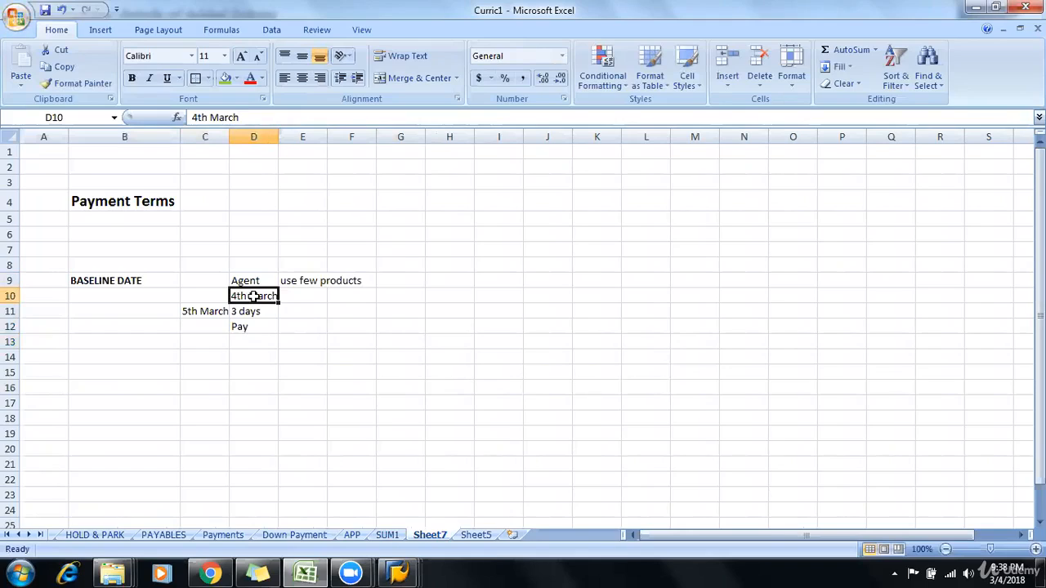
pyautogui.click(205, 312)
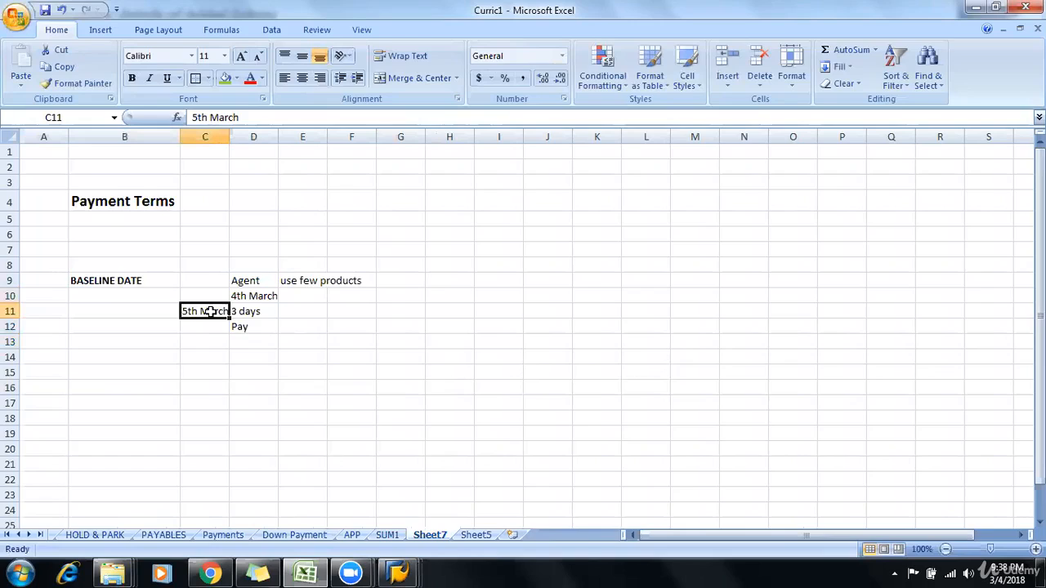
# Step: Fill the BASELINE DATE cell B9, the 5th March cell C11 and the 3 days cell D11 with green
pyautogui.click(133, 282)
pyautogui.click(224, 77)
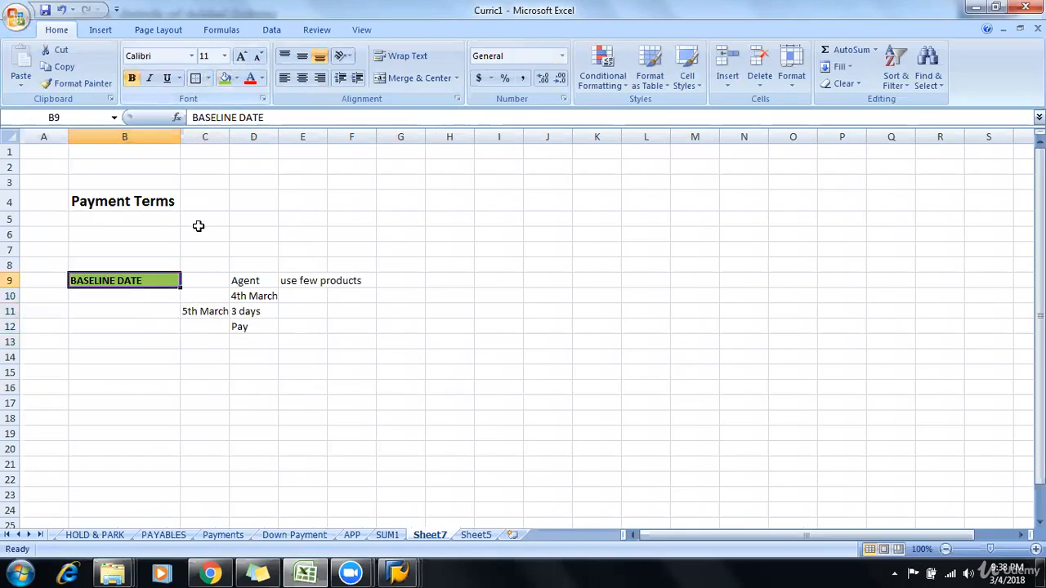
pyautogui.click(196, 310)
pyautogui.click(225, 78)
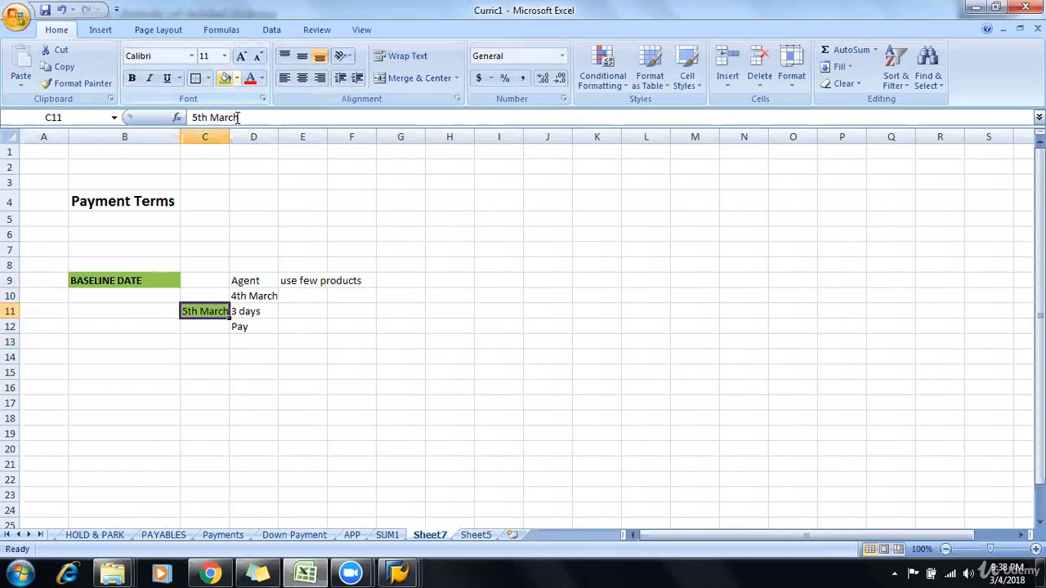
pyautogui.click(248, 312)
pyautogui.click(224, 78)
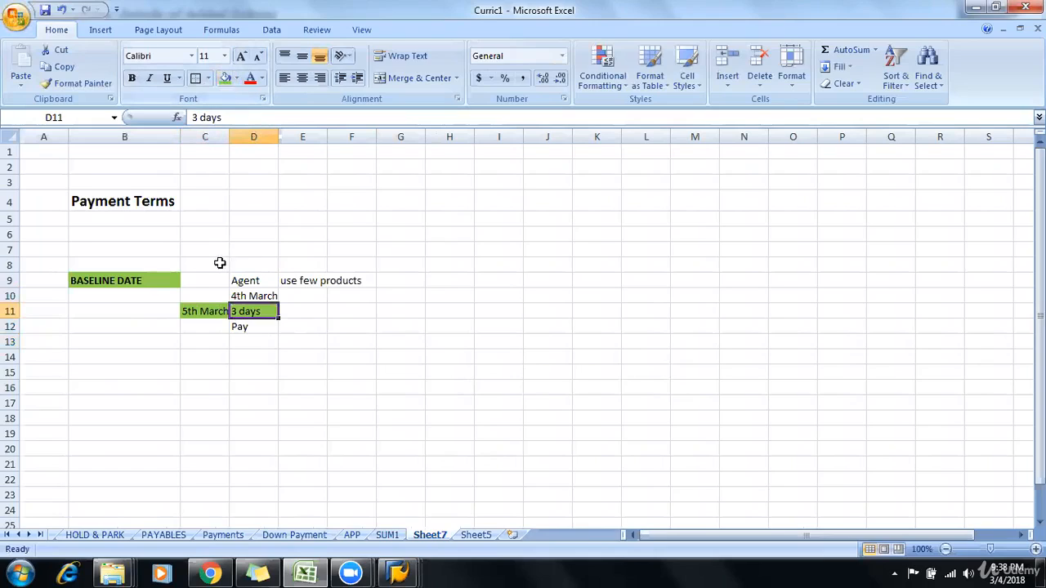
pyautogui.click(217, 308)
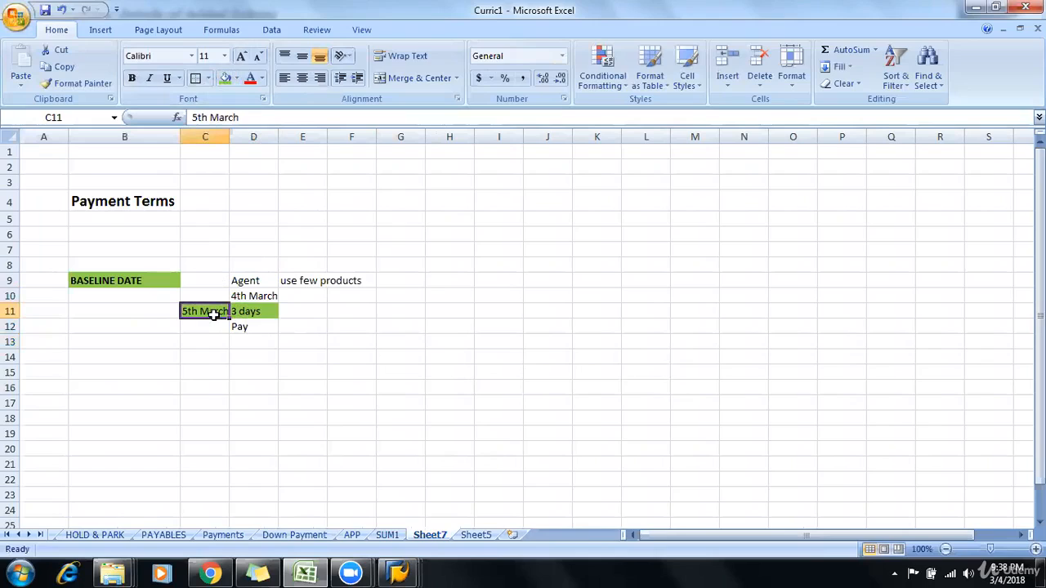
pyautogui.press('F4')
pyautogui.click(114, 285)
pyautogui.click(752, 385)
pyautogui.click(579, 383)
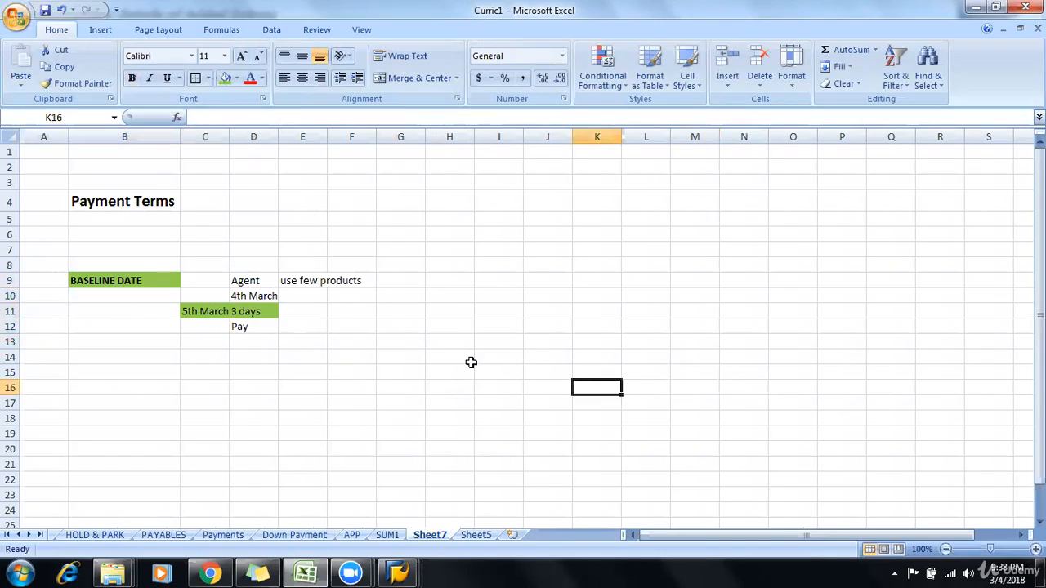
pyautogui.click(398, 370)
# Step: Switch to the SAP payment terms entry and set the default for baseline date to Document date
pyautogui.hotkey('alt', 'Tab')
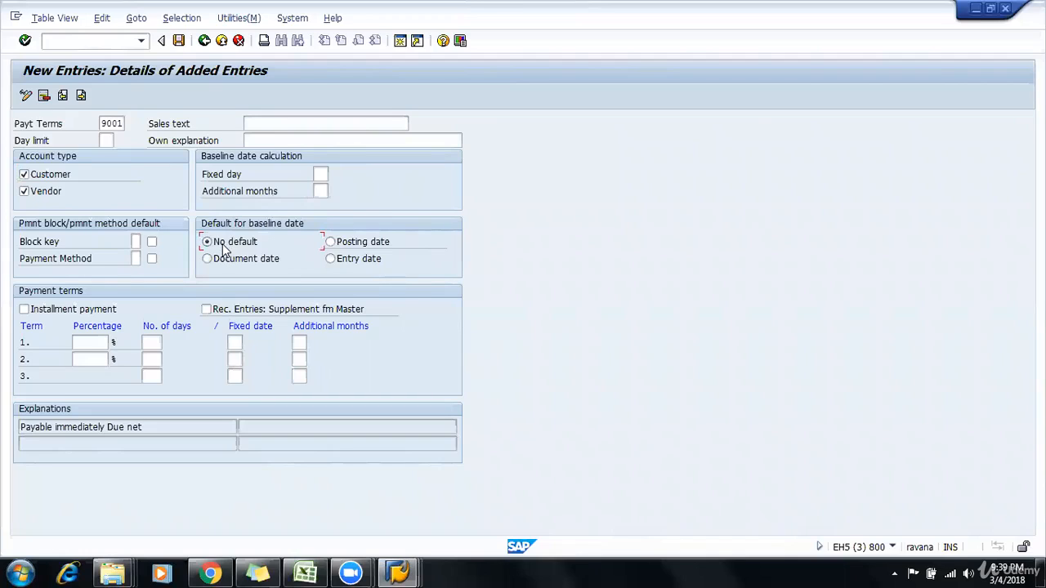
pyautogui.click(330, 244)
pyautogui.click(218, 259)
pyautogui.click(358, 263)
pyautogui.click(210, 261)
# Step: Set payment term 1 to 2 percent for 10 days
pyautogui.click(101, 343)
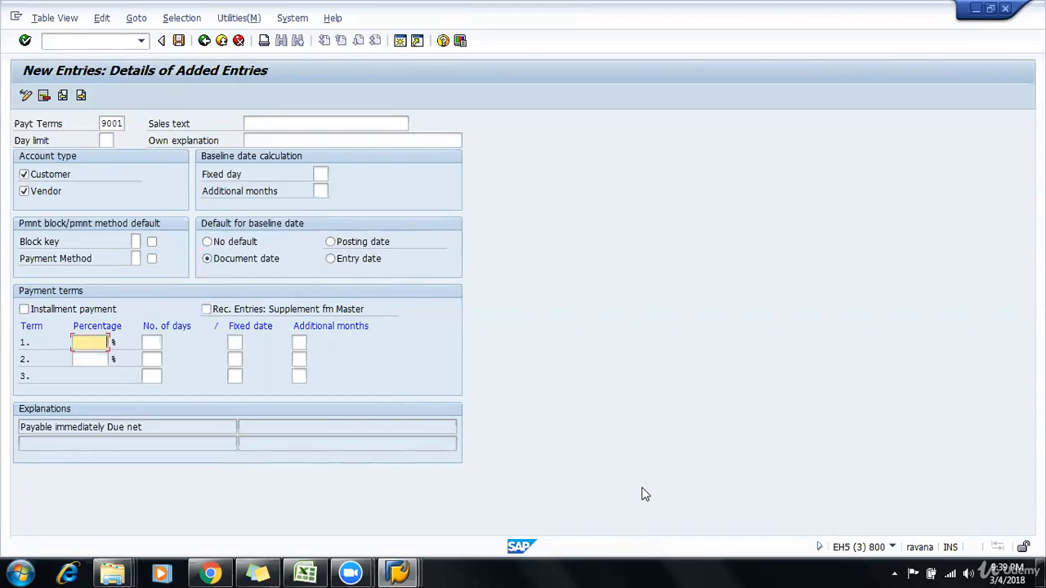
pyautogui.press('Tab')
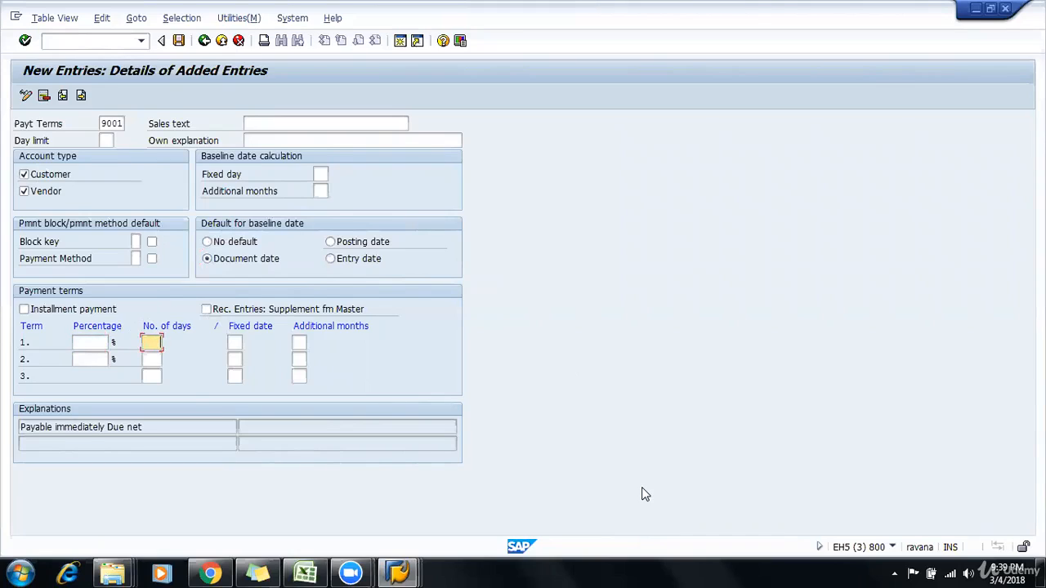
pyautogui.write('10')
pyautogui.hotkey('shift', 'Tab')
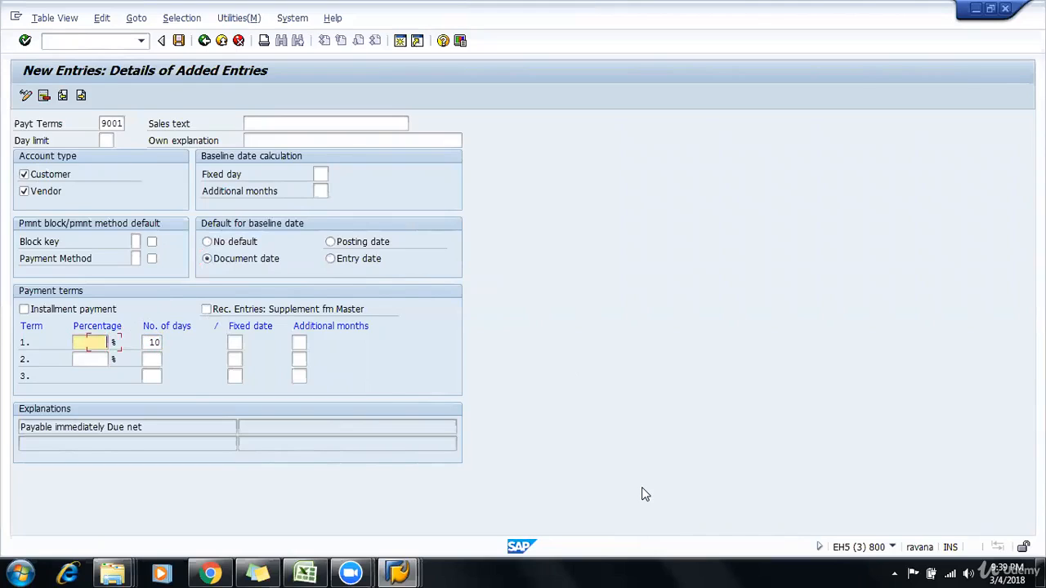
pyautogui.write('2')
pyautogui.press('Tab')
# Step: Set payment term 2 to 20 days and change the percentage of term 1 to 5
pyautogui.press('Down')
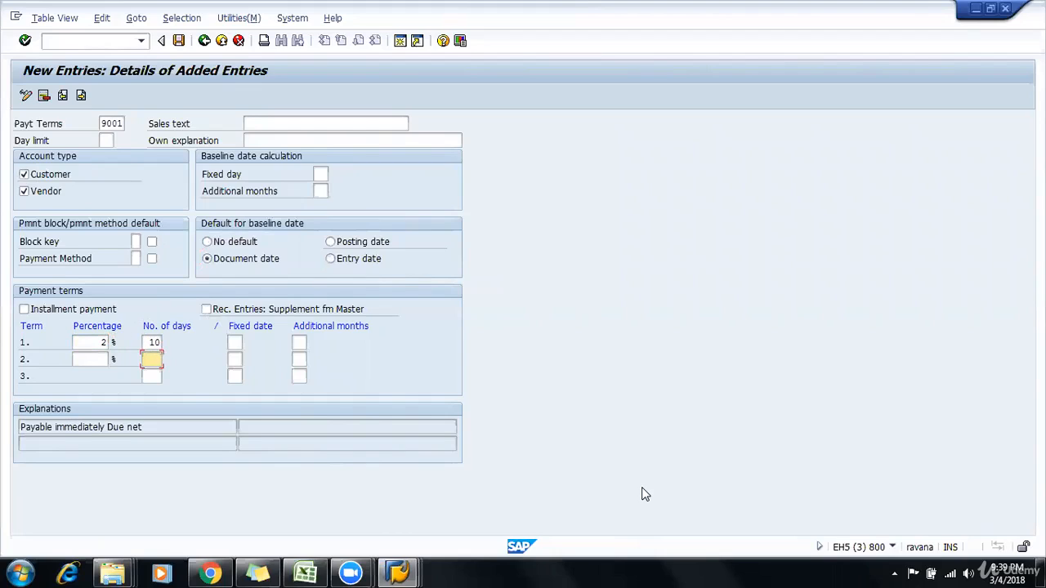
pyautogui.write('20')
pyautogui.hotkey('shift', 'Tab')
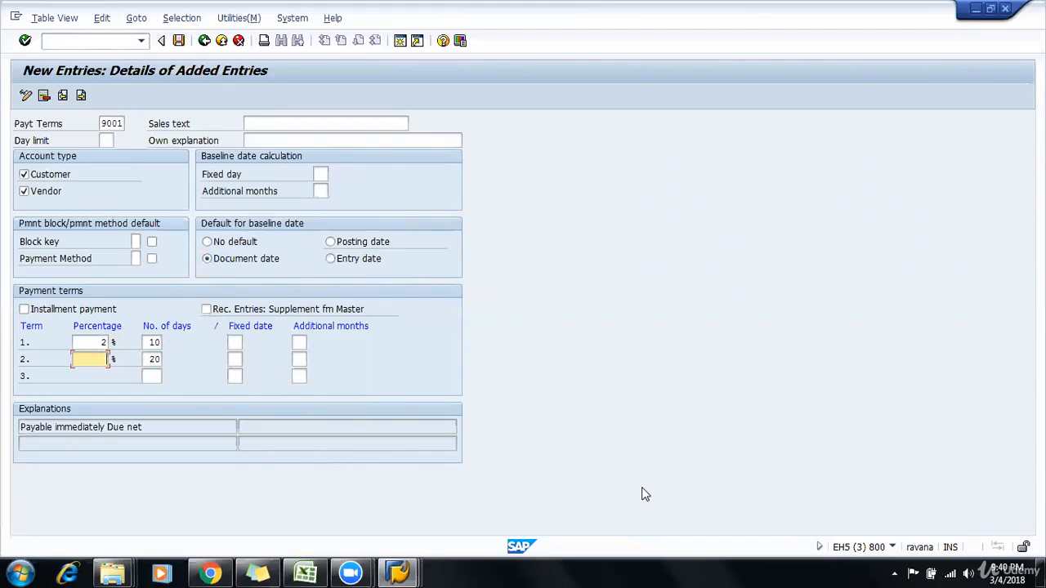
pyautogui.press('Up')
pyautogui.press('Delete')
pyautogui.write('5')
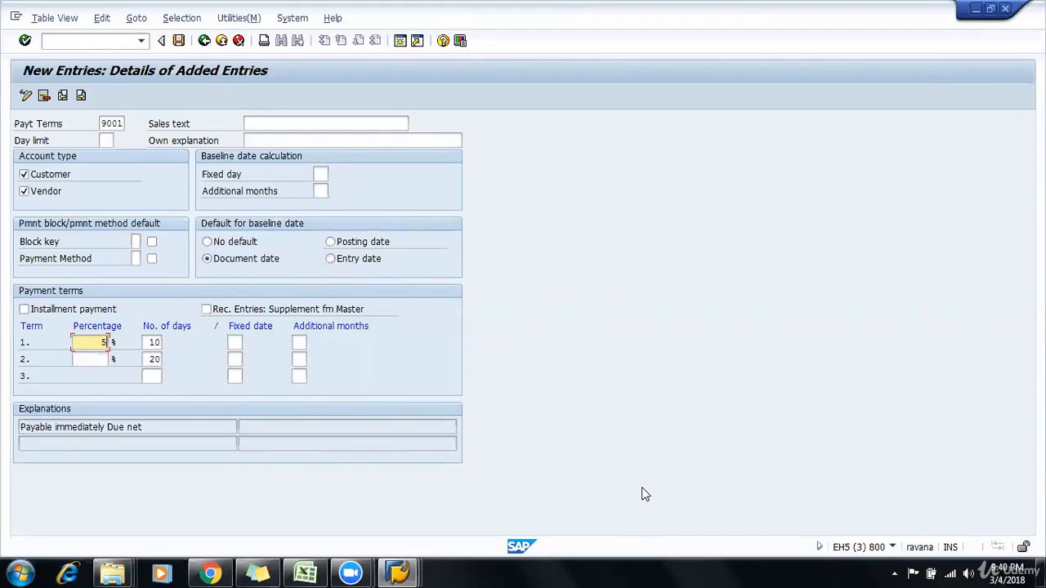
# Step: Set the percentage of term 2 to 2 and the number of days of term 3 to 30
pyautogui.press('Down')
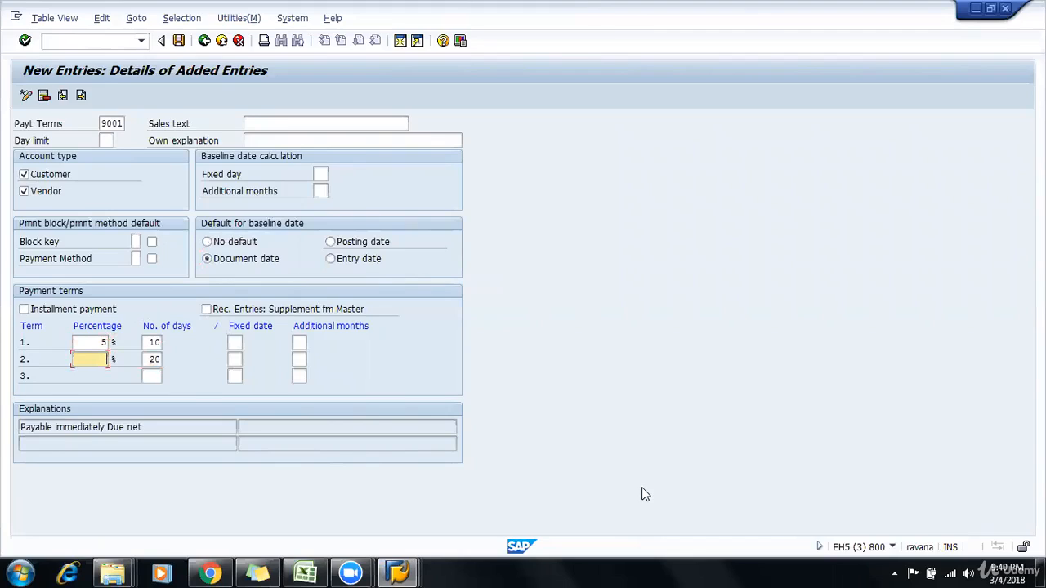
pyautogui.press('Down')
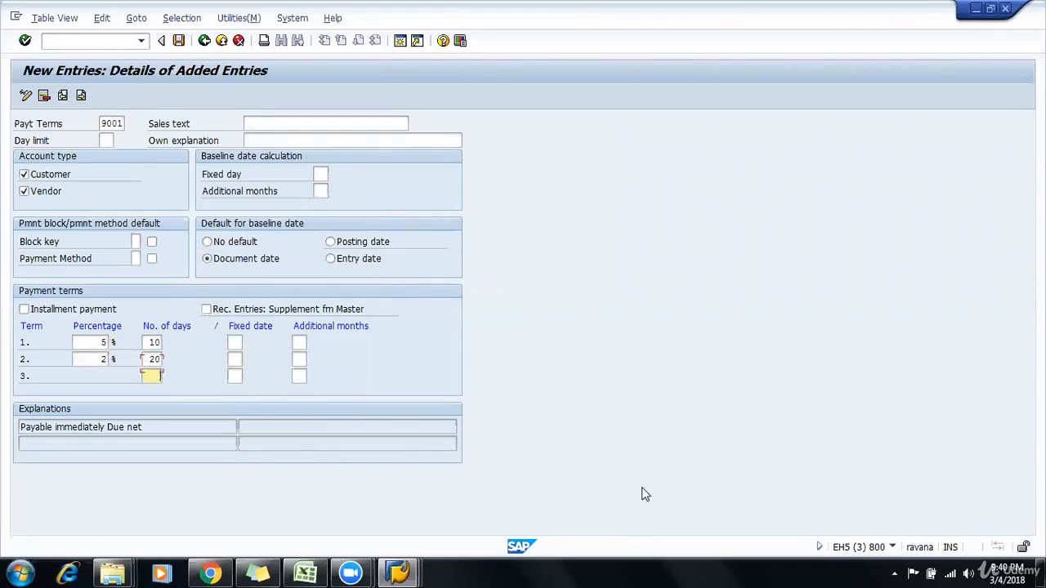
pyautogui.write('30')
pyautogui.press('Return')
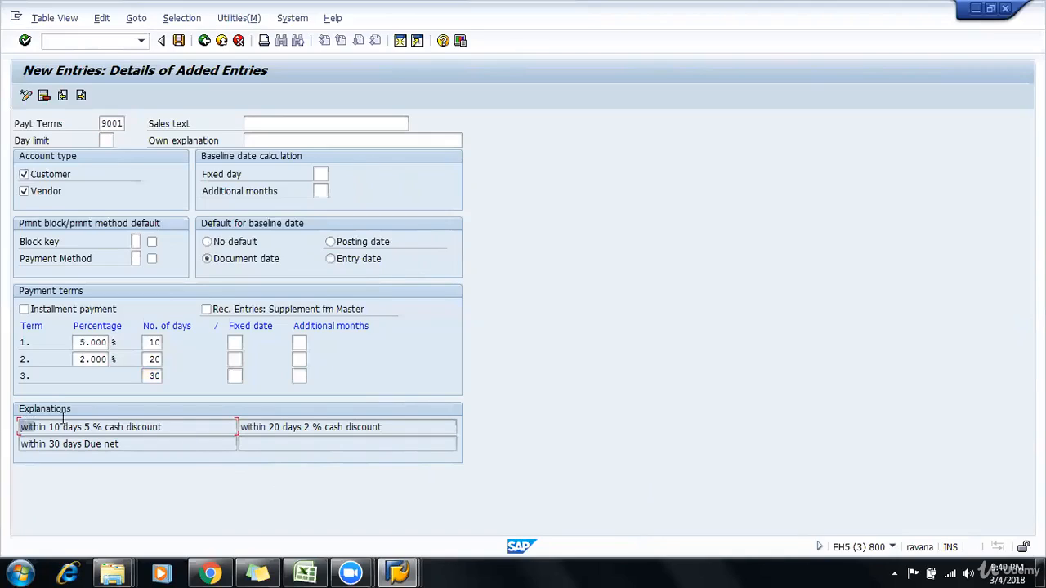
# Step: Examine the explanation texts for the two cash discount periods and the net due period
pyautogui.moveTo(27, 423); pyautogui.dragTo(221, 422)
pyautogui.click(221, 424)
pyautogui.moveTo(11, 429); pyautogui.dragTo(407, 427)
pyautogui.click(195, 420)
pyautogui.click(260, 426)
pyautogui.click(407, 428)
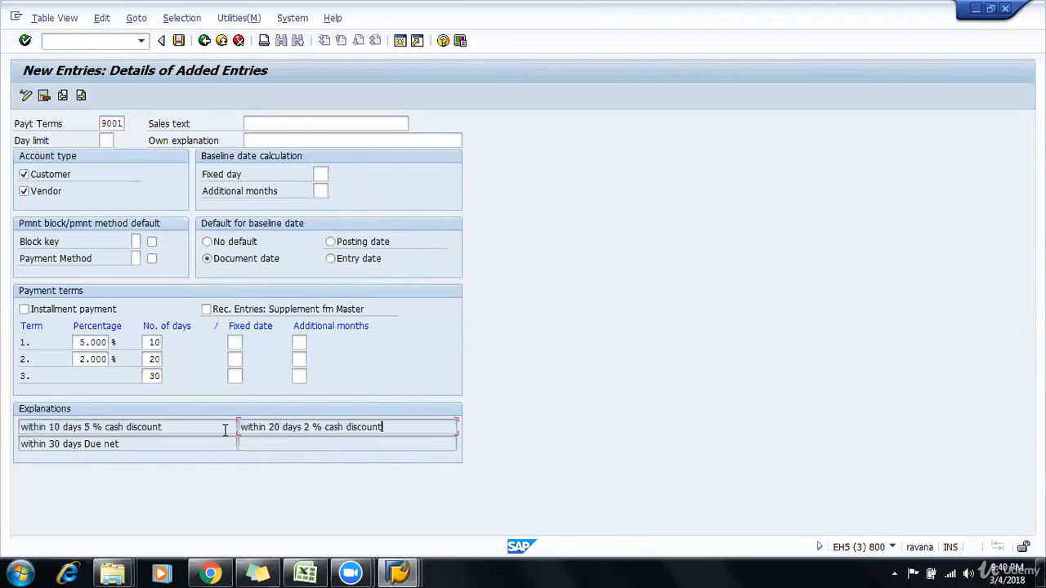
pyautogui.click(151, 446)
# Step: Save payment terms 9001 in customizing request EH5K900614 and return to the implementation guide
pyautogui.click(178, 41)
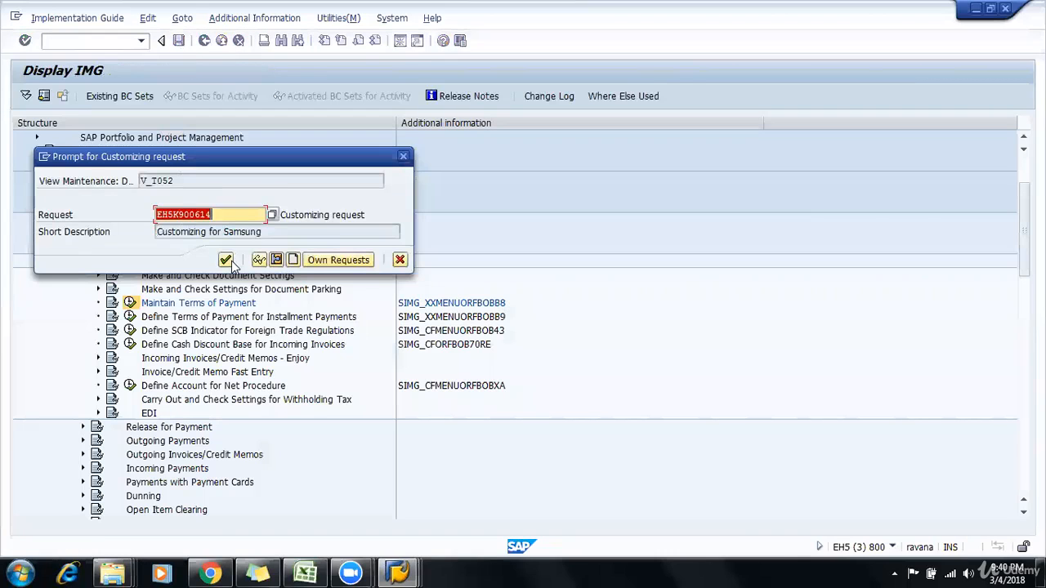
pyautogui.click(232, 261)
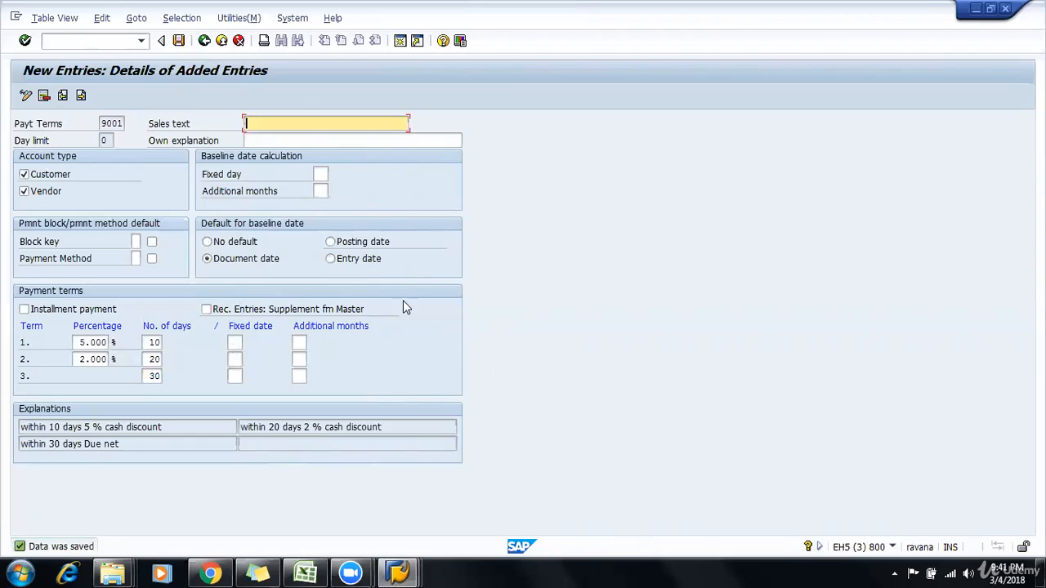
pyautogui.click(208, 42)
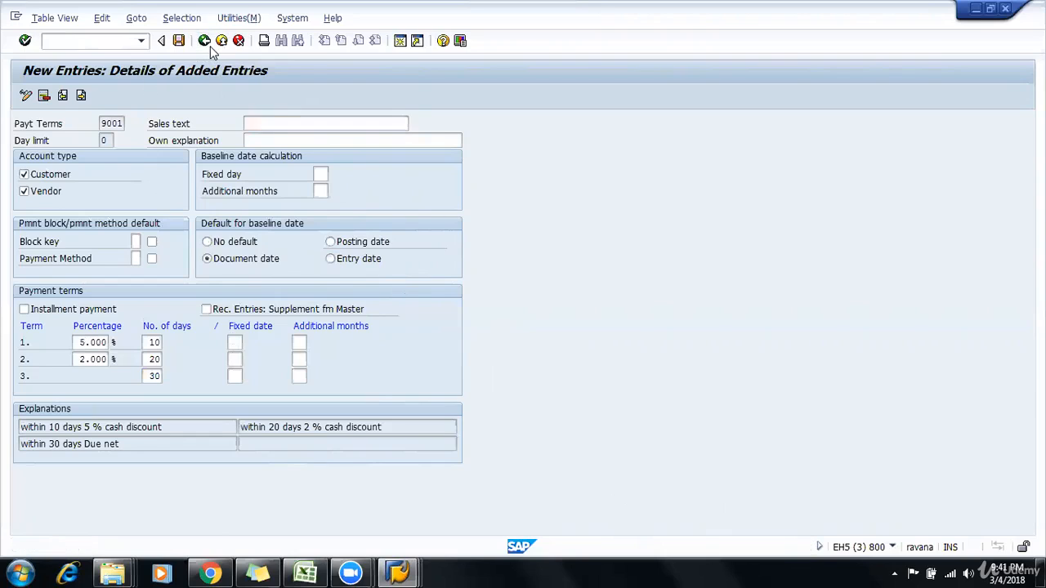
pyautogui.click(204, 40)
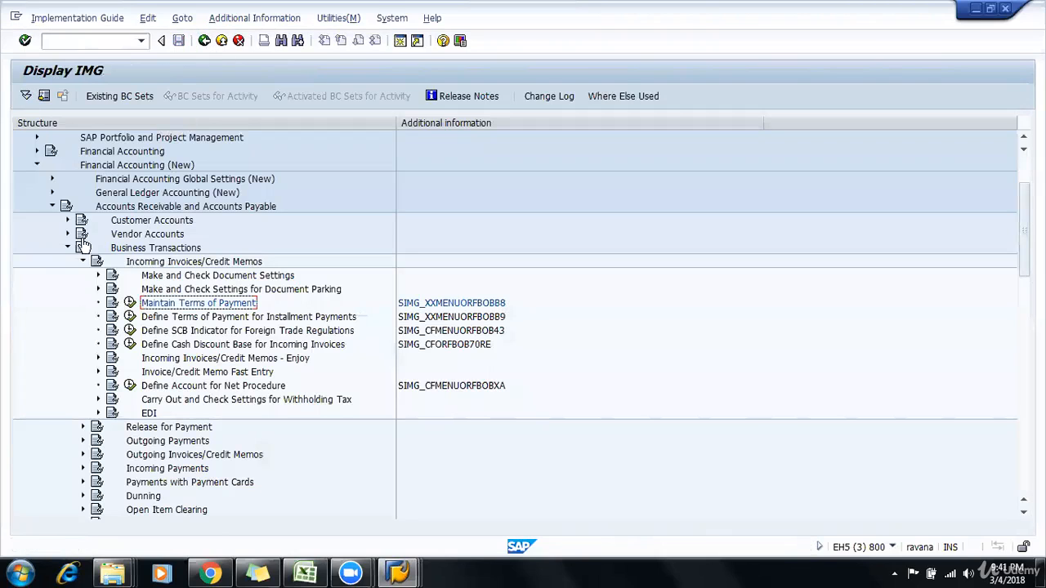
# Step: Collapse Incoming Invoices/Credit Memos and expand Outgoing Payments Global Settings to locate the cash discount account activities
pyautogui.click(83, 262)
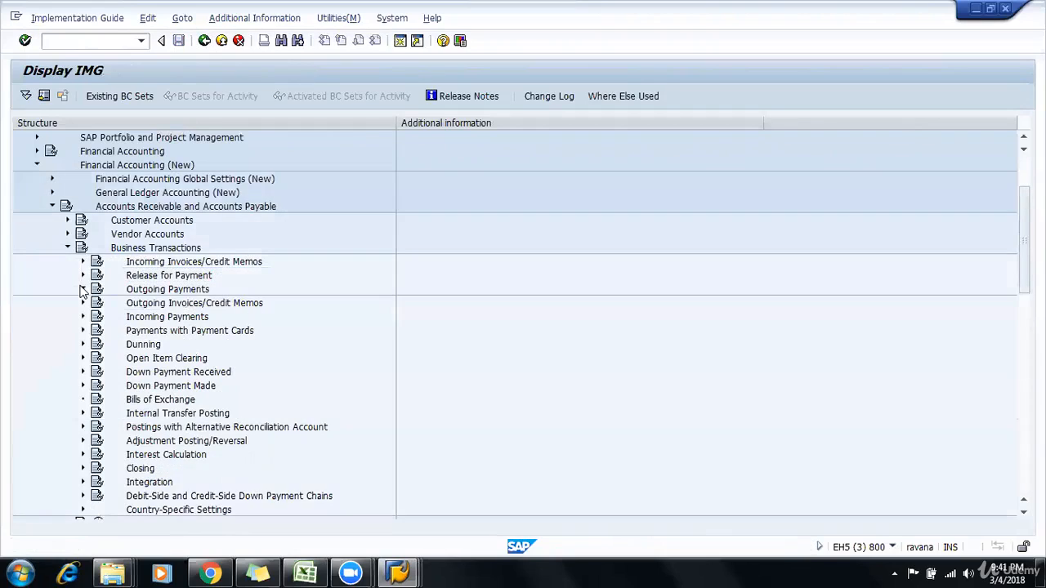
pyautogui.click(83, 290)
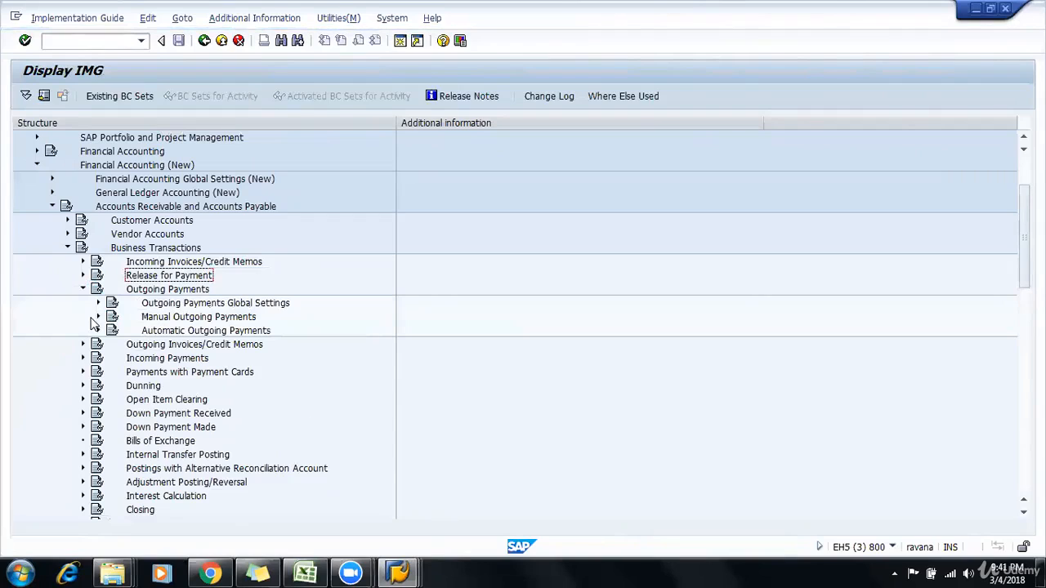
pyautogui.click(96, 304)
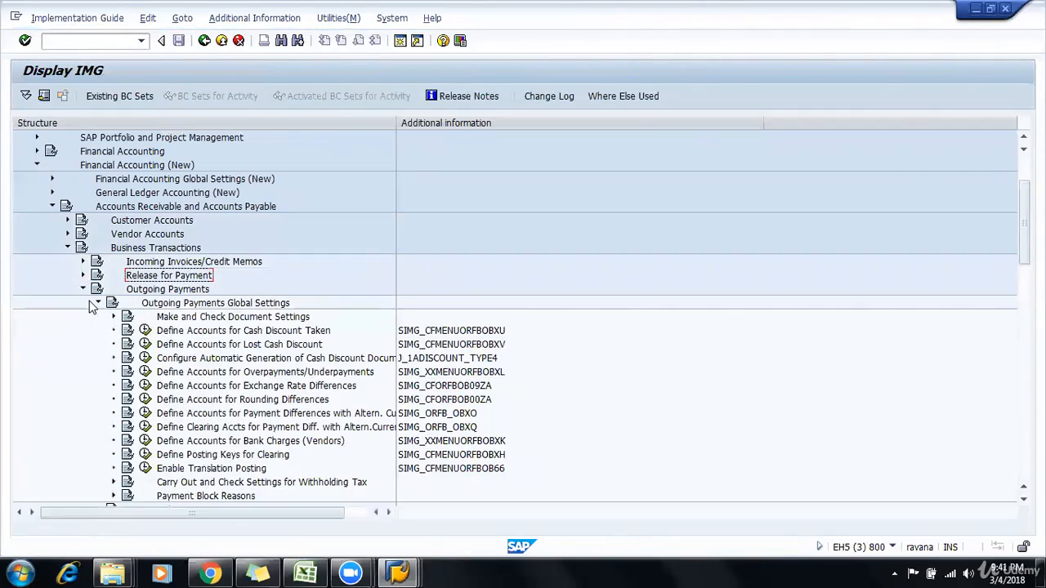
pyautogui.click(178, 346)
pyautogui.click(175, 319)
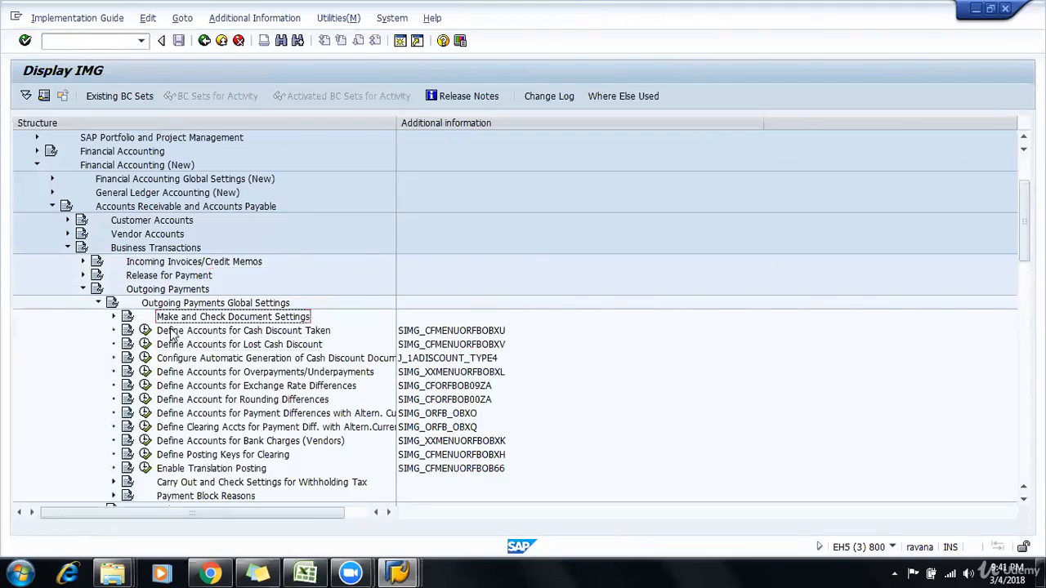
pyautogui.click(172, 332)
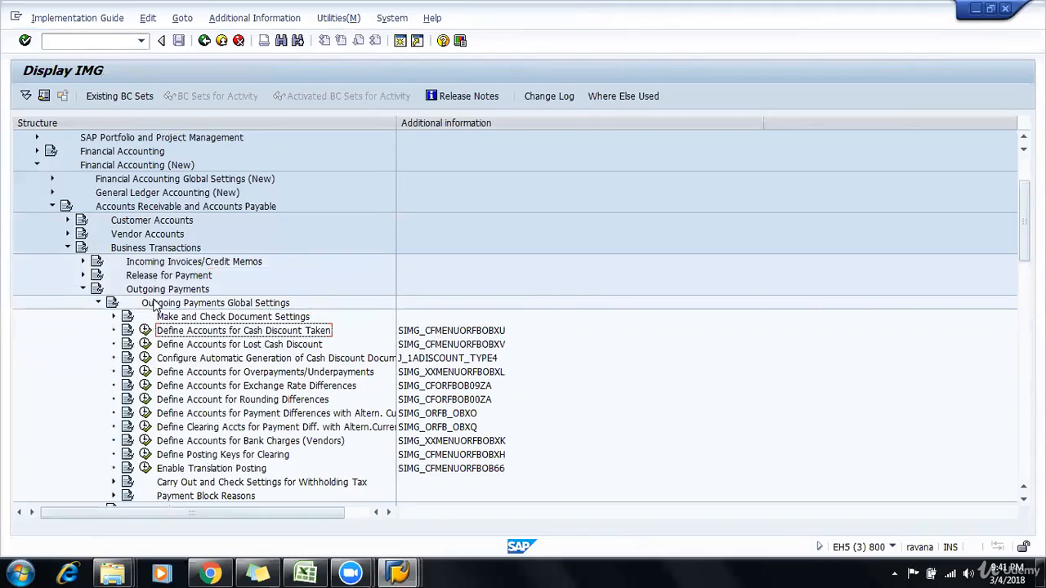
pyautogui.click(183, 345)
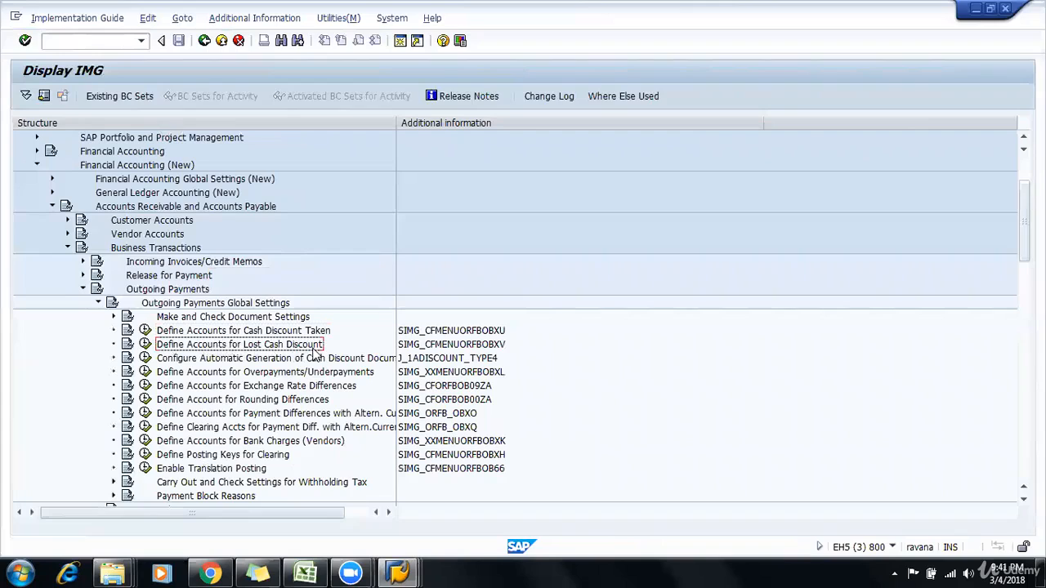
pyautogui.click(162, 332)
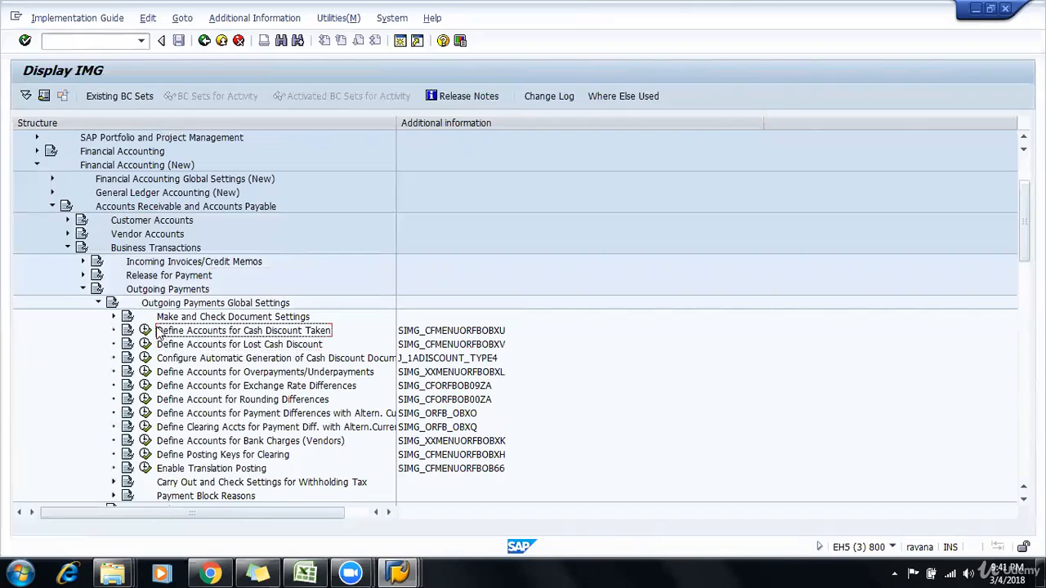
# Step: Open Define Accounts for Cash Discount Taken for chart of accounts 9001
pyautogui.click(145, 331)
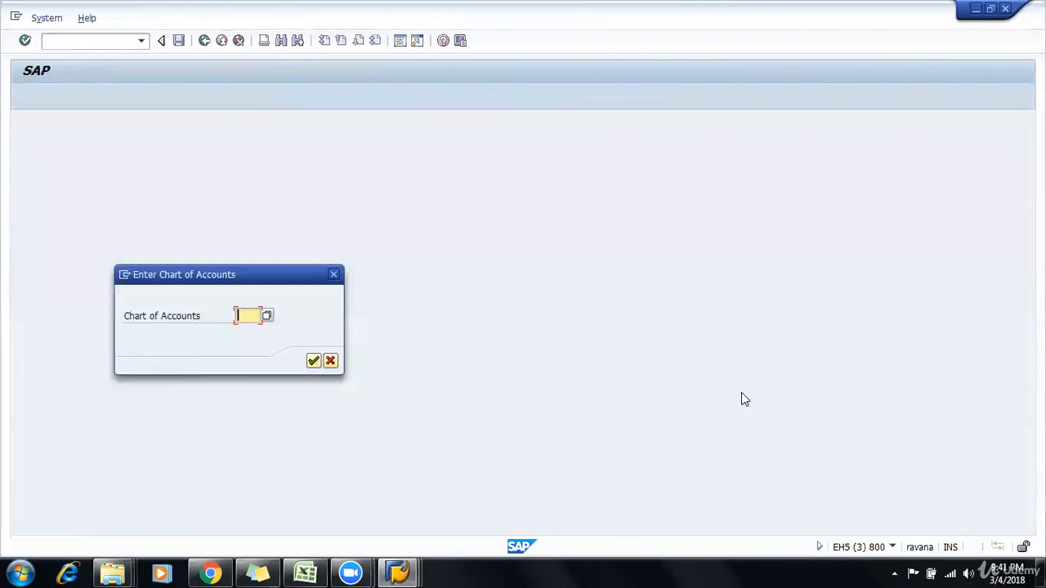
pyautogui.write('9001')
pyautogui.press('Return')
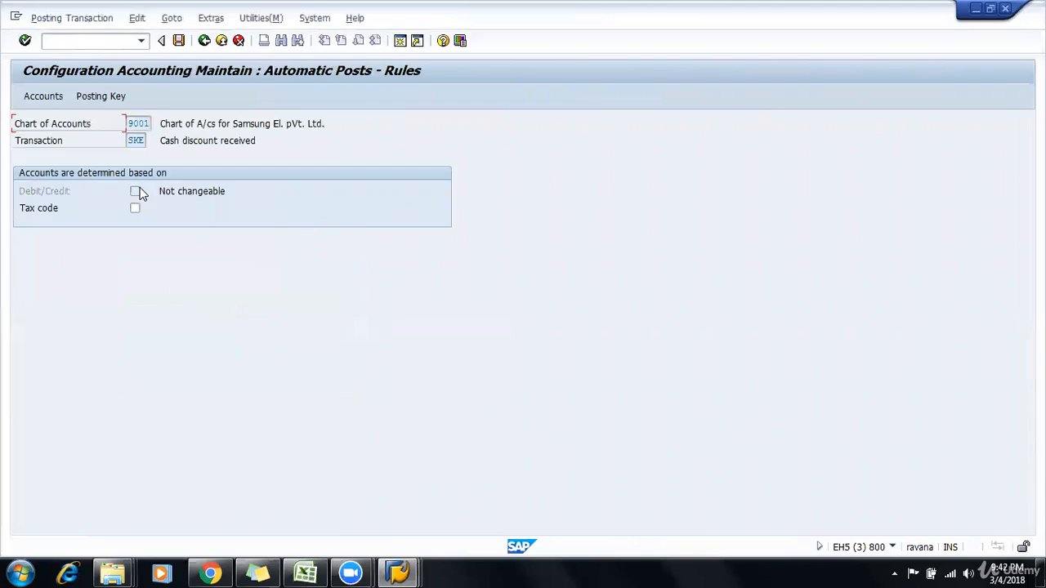
# Step: Save the posting rules for transaction SKE and look up the existing G/L accounts of chart 9001 for the account assignment
pyautogui.click(179, 46)
pyautogui.click(58, 211)
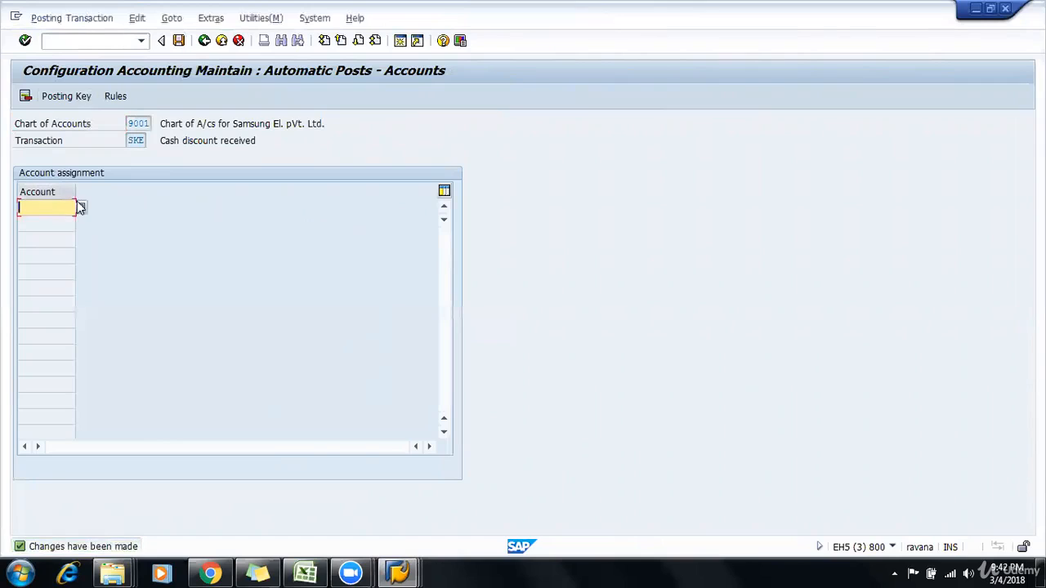
pyautogui.click(84, 207)
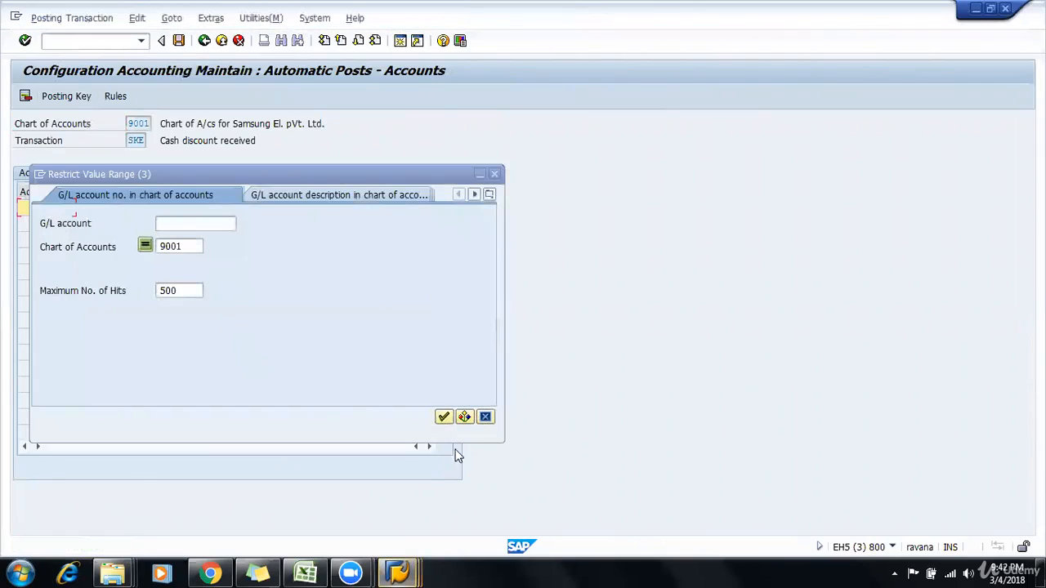
pyautogui.click(442, 418)
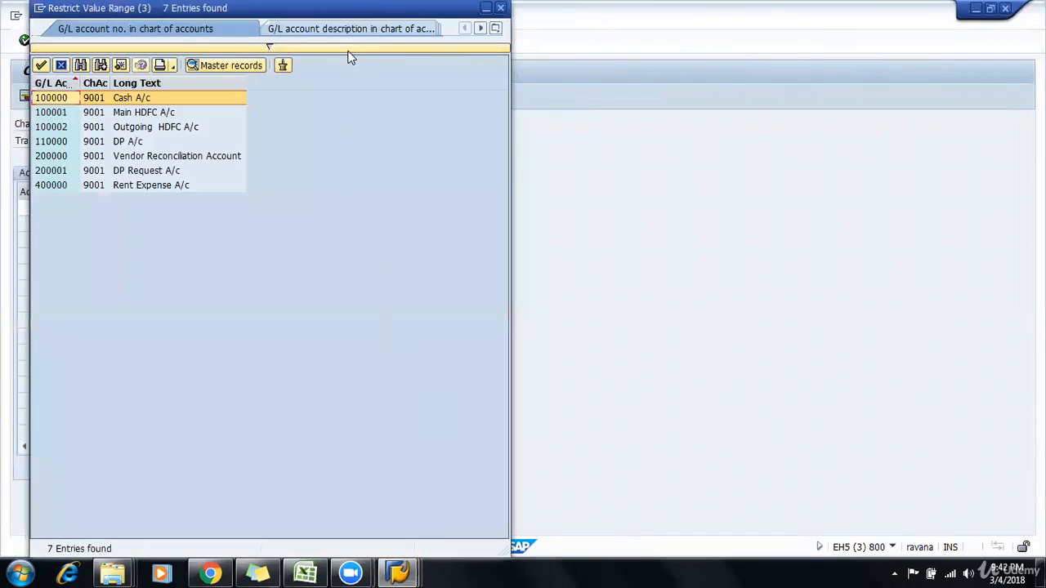
pyautogui.moveTo(398, 20); pyautogui.dragTo(460, 145)
pyautogui.click(567, 132)
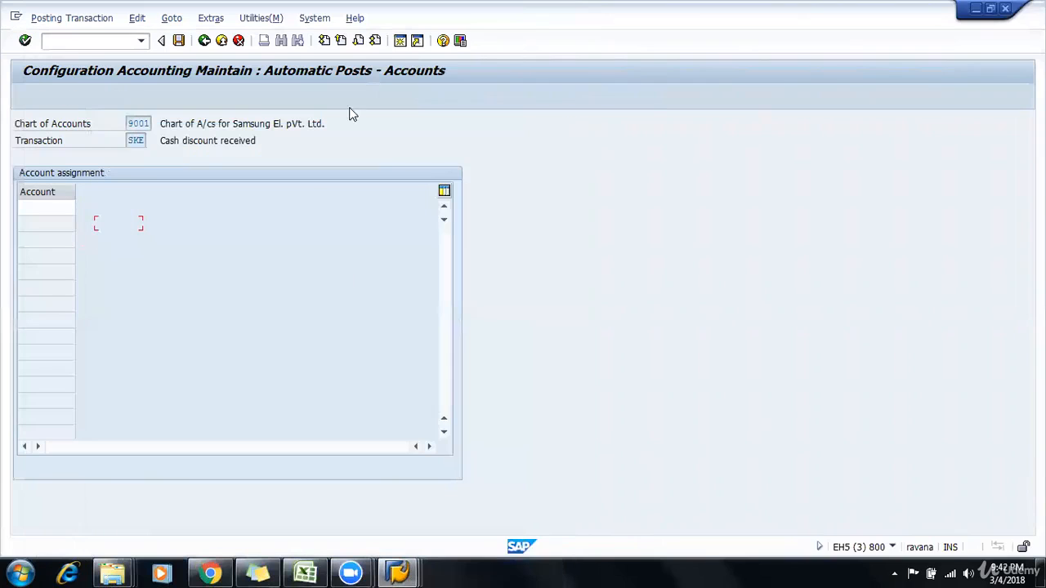
# Step: Open G/L account maintenance FS00 in a new session and review the available account groups
pyautogui.click(80, 37)
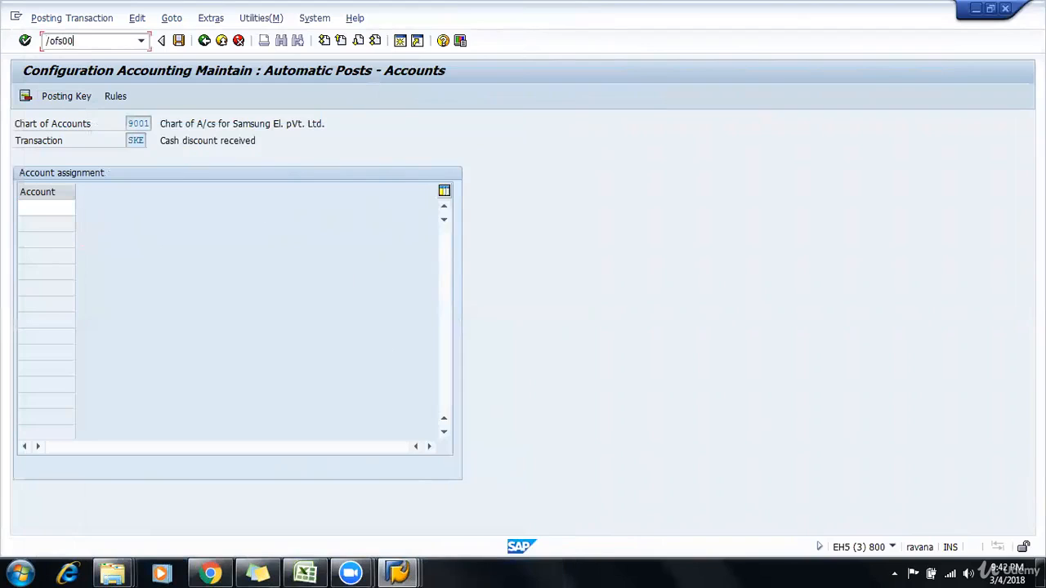
pyautogui.write('/ofs00')
pyautogui.press('Return')
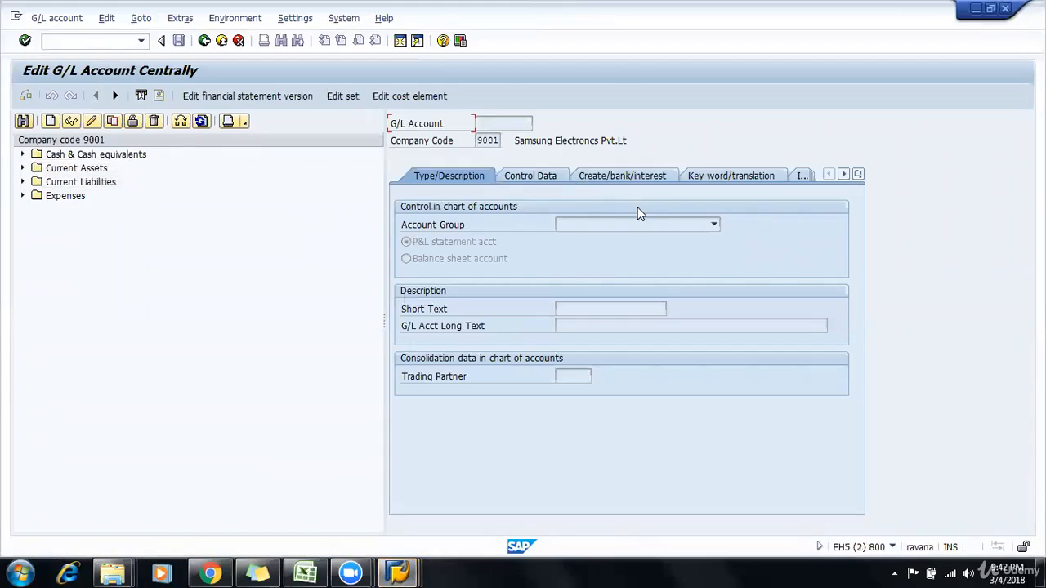
pyautogui.click(633, 225)
pyautogui.click(587, 223)
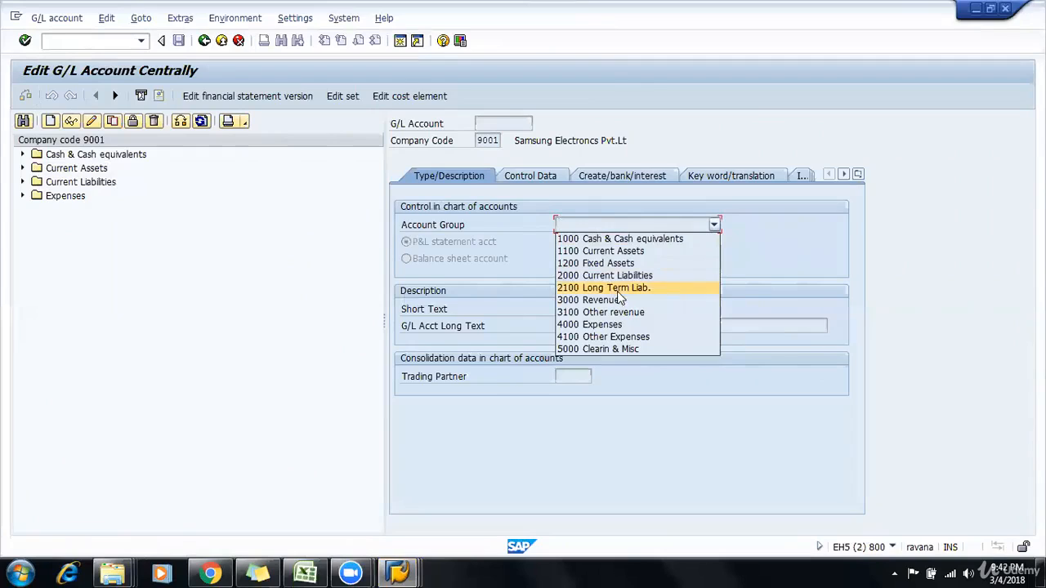
# Step: Start creating G/L account 310000 in company code 9001 as a P&L statement account in group 3100 Other revenue
pyautogui.click(84, 136)
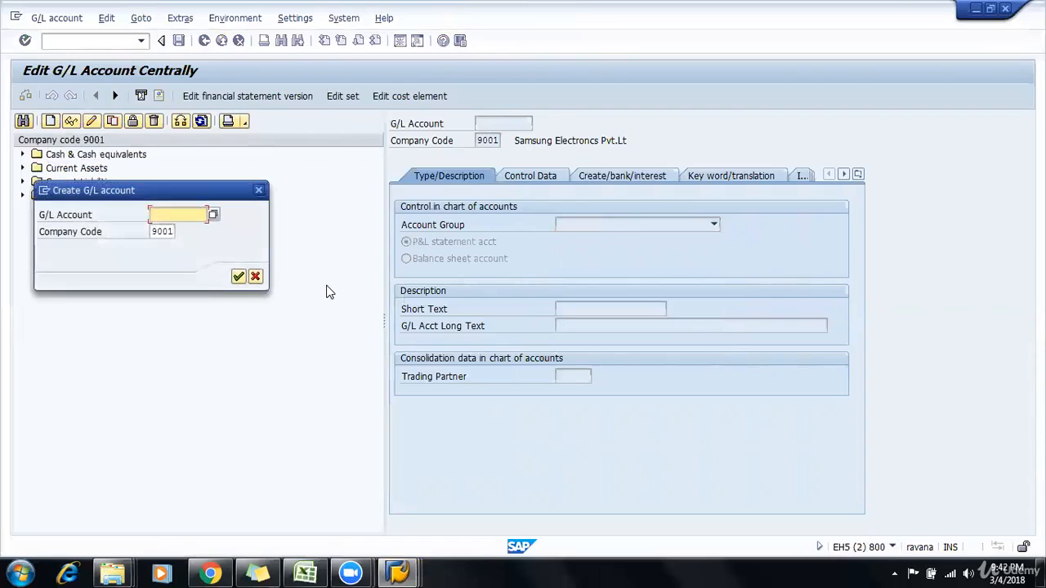
pyautogui.write('310000')
pyautogui.press('Return')
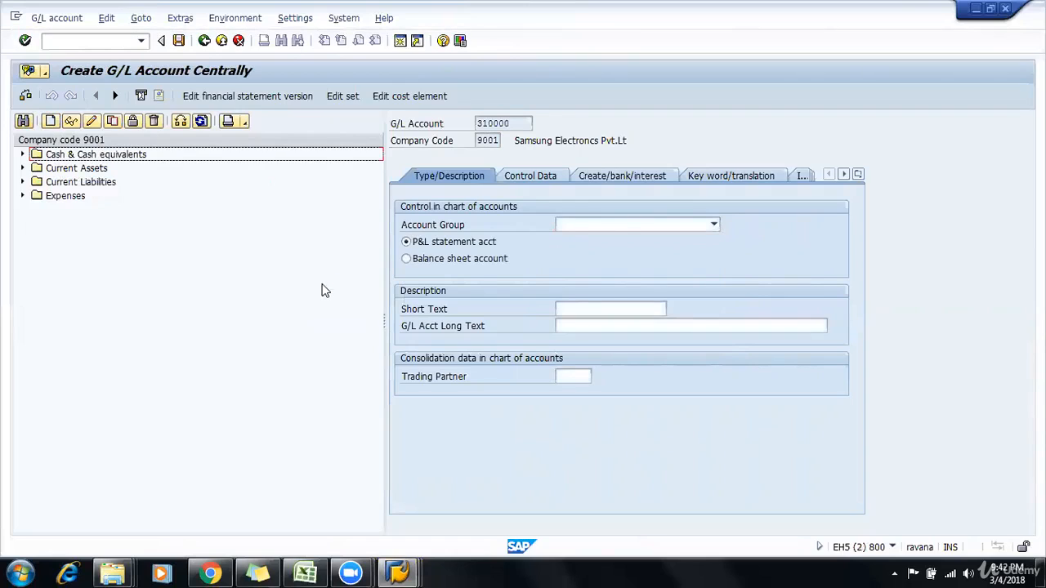
pyautogui.click(613, 228)
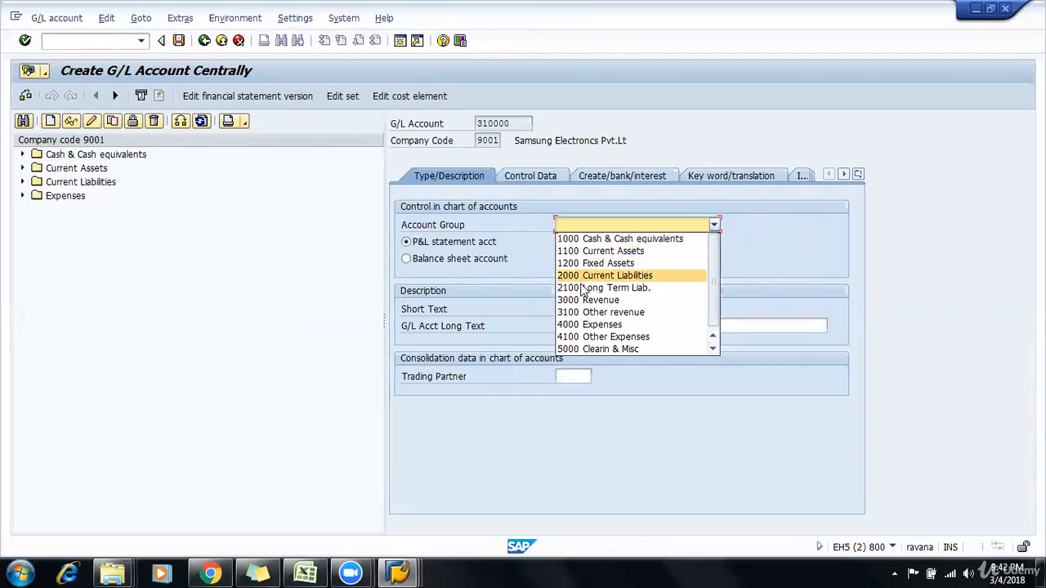
pyautogui.click(587, 313)
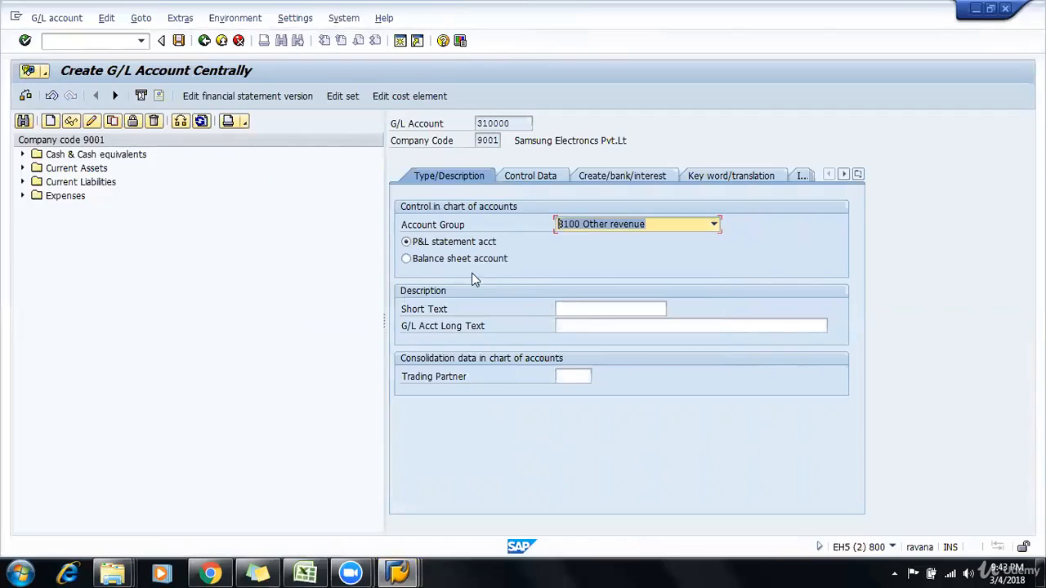
pyautogui.click(596, 305)
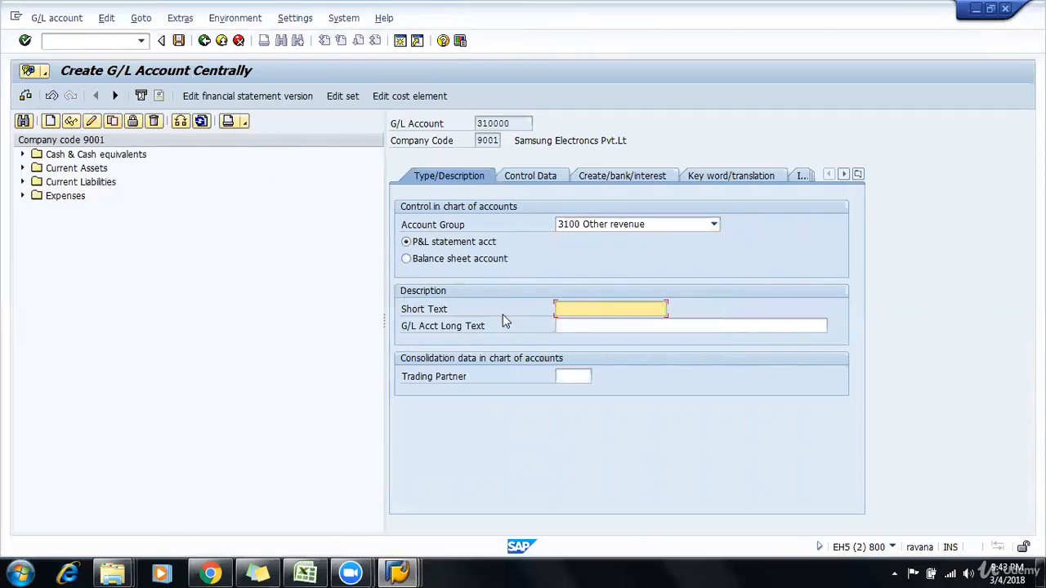
pyautogui.click(456, 260)
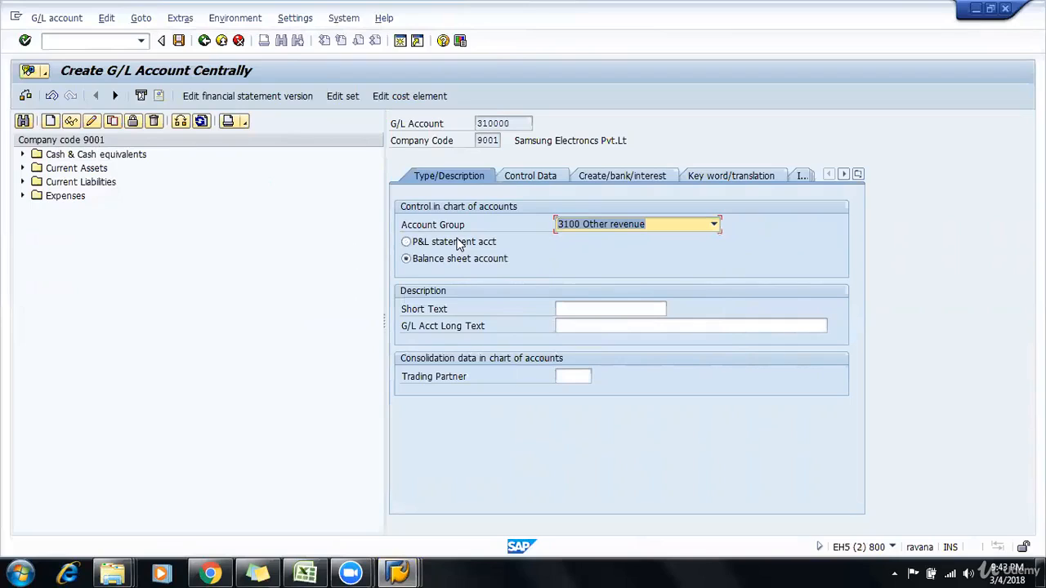
pyautogui.click(460, 243)
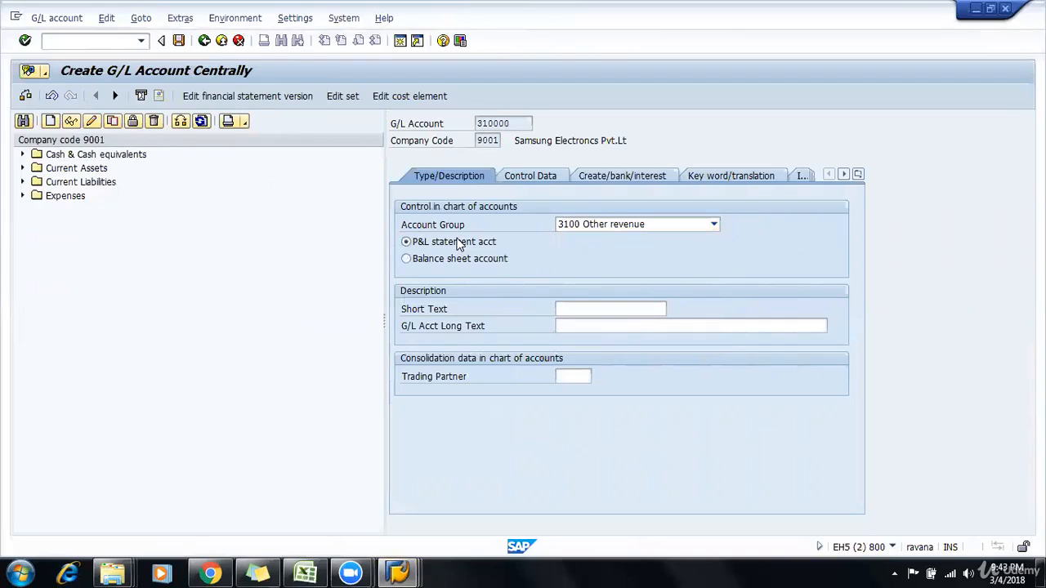
# Step: Enter "Discount Rec. A/c" as both the short text and the long text of the G/L account
pyautogui.click(604, 305)
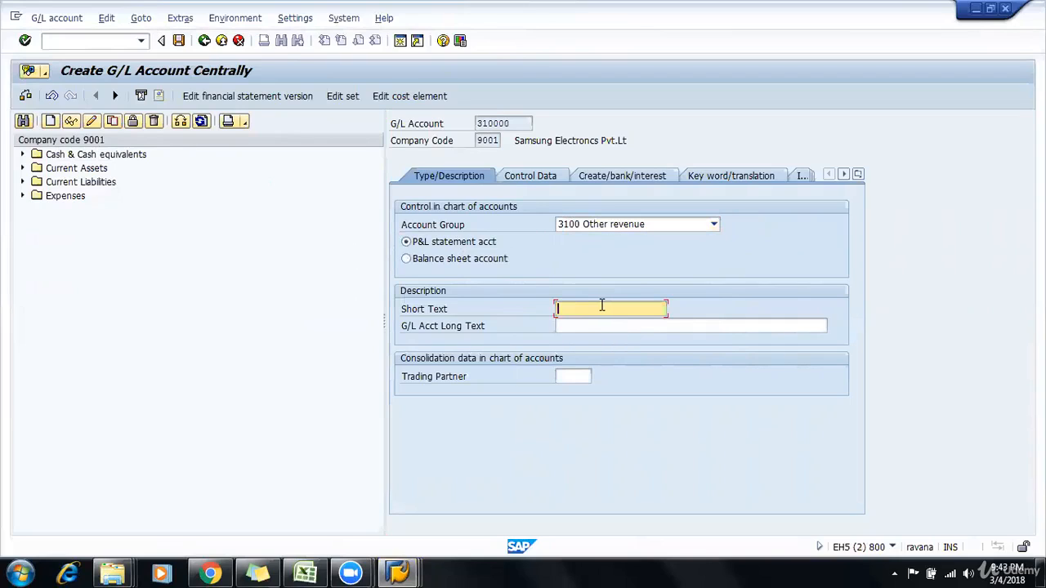
pyautogui.write('Ds')
pyautogui.write('scount Rec. A/c')
pyautogui.press('Tab')
pyautogui.hotkey('shift', 'Tab')
pyautogui.hotkey('ctrl', 'c')
pyautogui.press('Tab')
pyautogui.hotkey('ctrl', 'v')
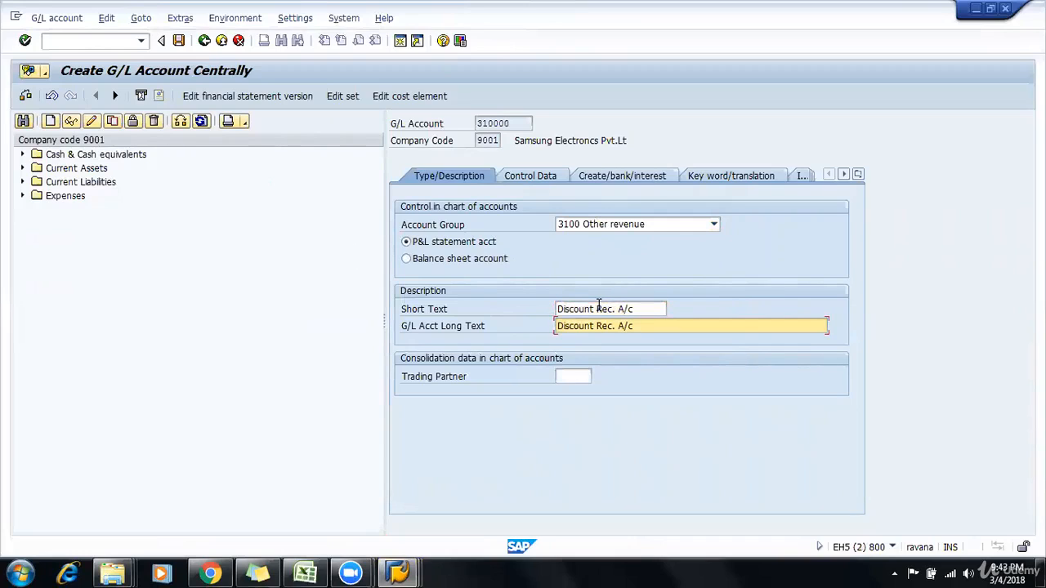
# Step: Save G/L account 310000 with line item display enabled and field status group G001 assigned
pyautogui.click(535, 176)
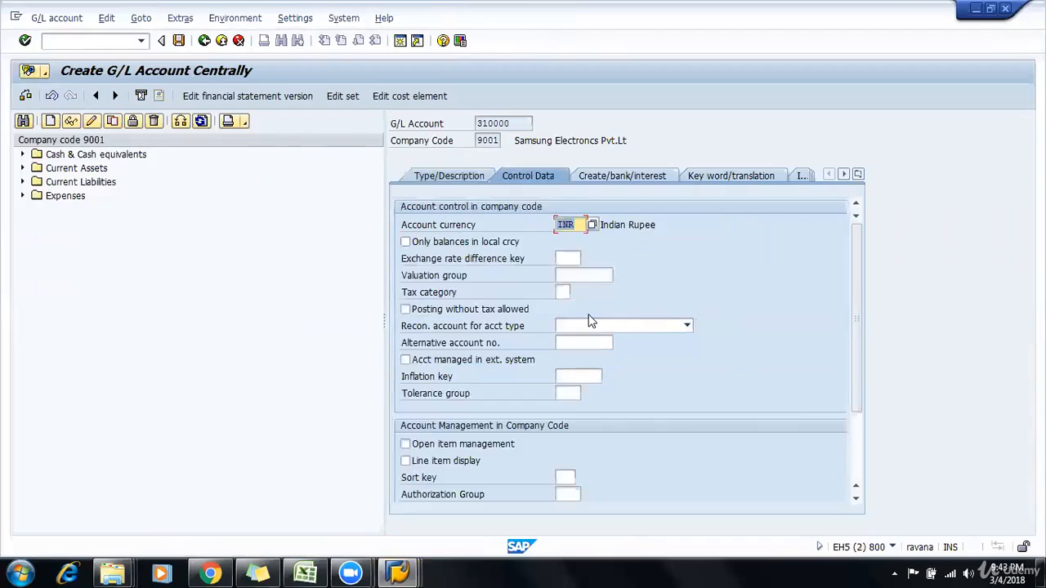
pyautogui.click(435, 466)
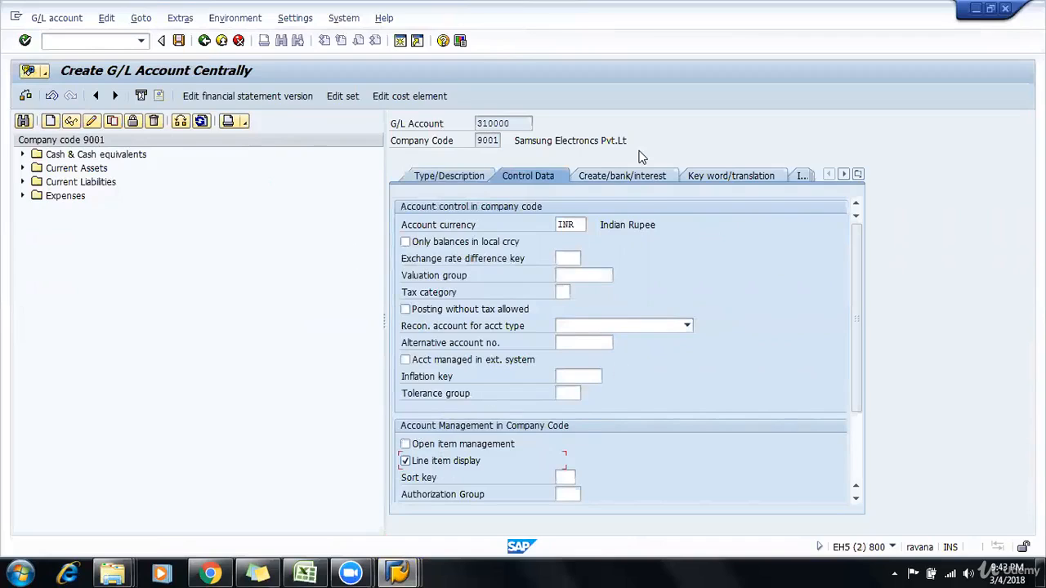
pyautogui.click(626, 181)
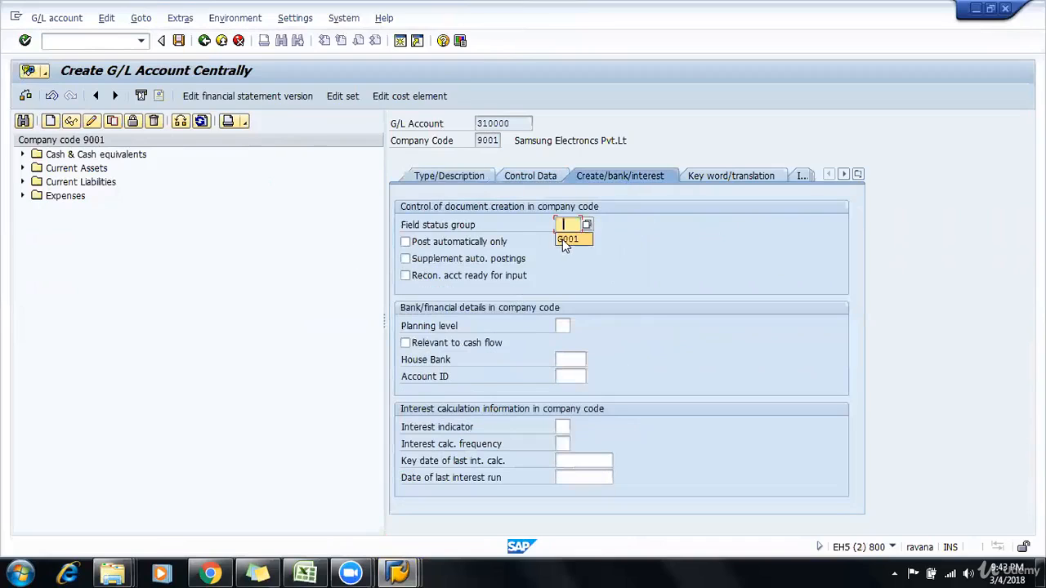
pyautogui.click(568, 240)
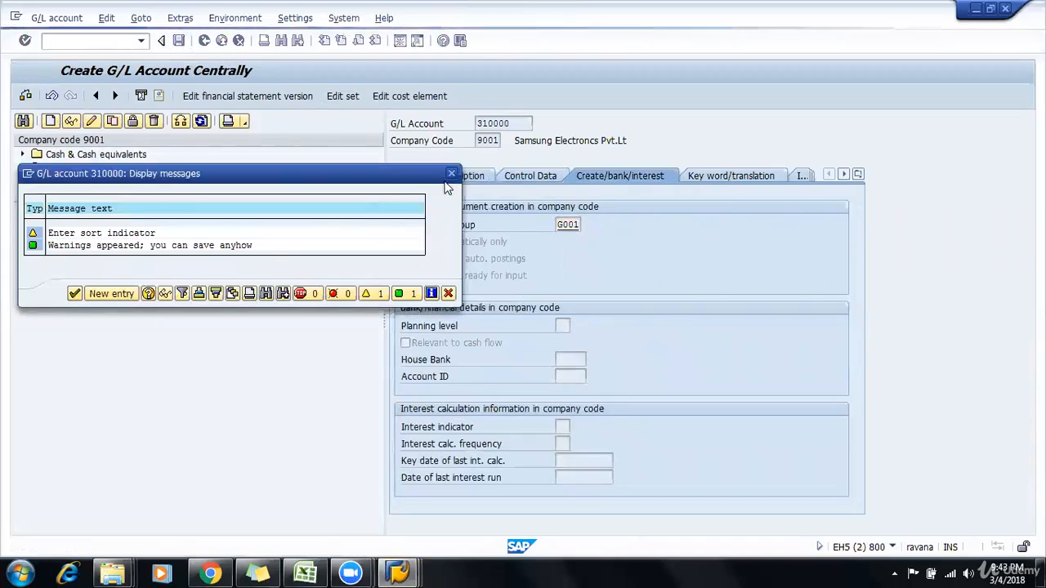
pyautogui.press('Return')
pyautogui.click(451, 177)
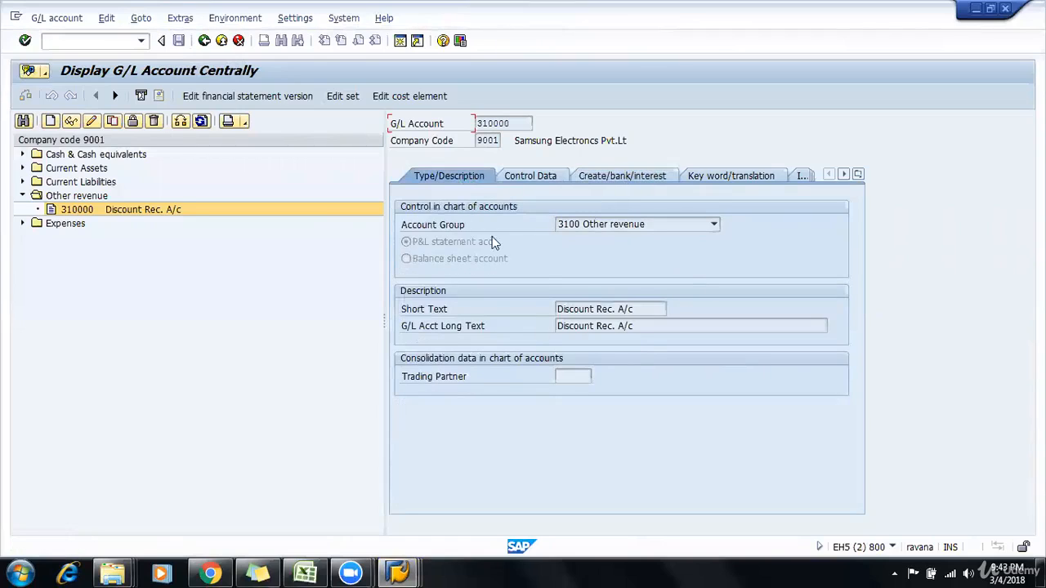
# Step: Review the control data and document creation settings of the new discount received account
pyautogui.click(528, 180)
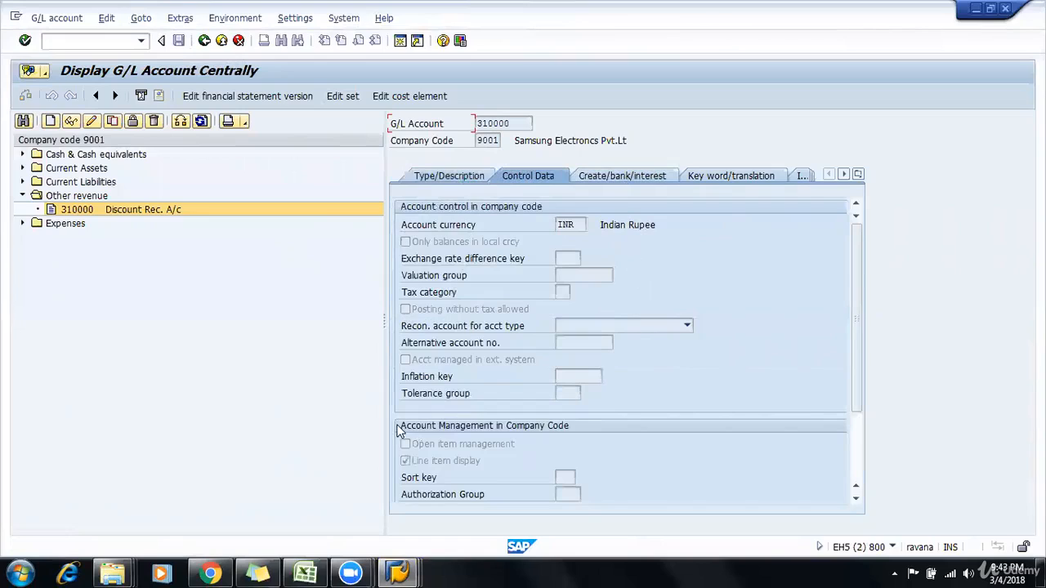
pyautogui.click(583, 174)
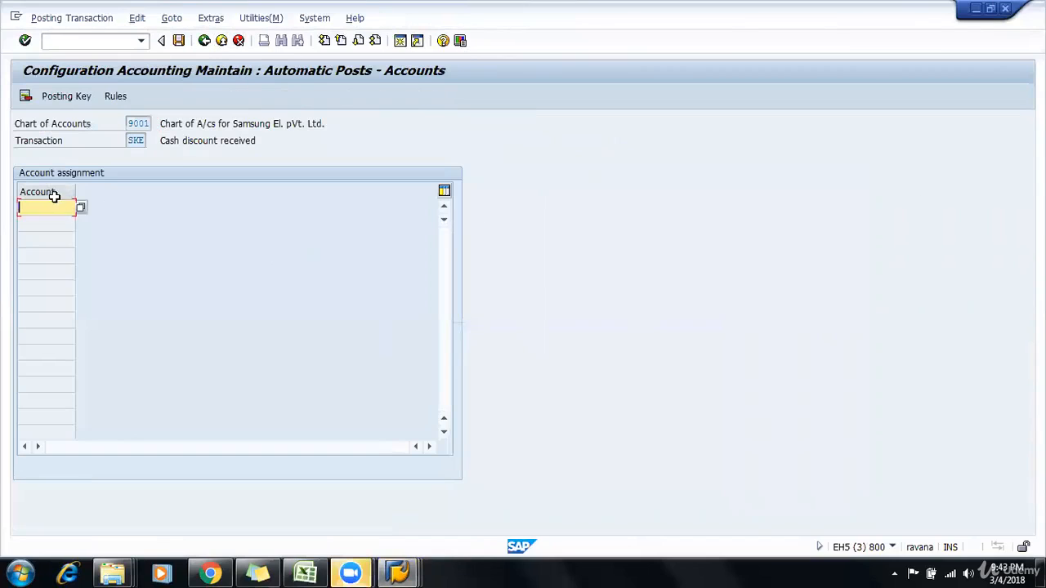
# Step: Assign G/L account 310000, Discount Rec. A/c, to the cash discount received transaction and save it in the Customizing for Samsung request
pyautogui.click(82, 208)
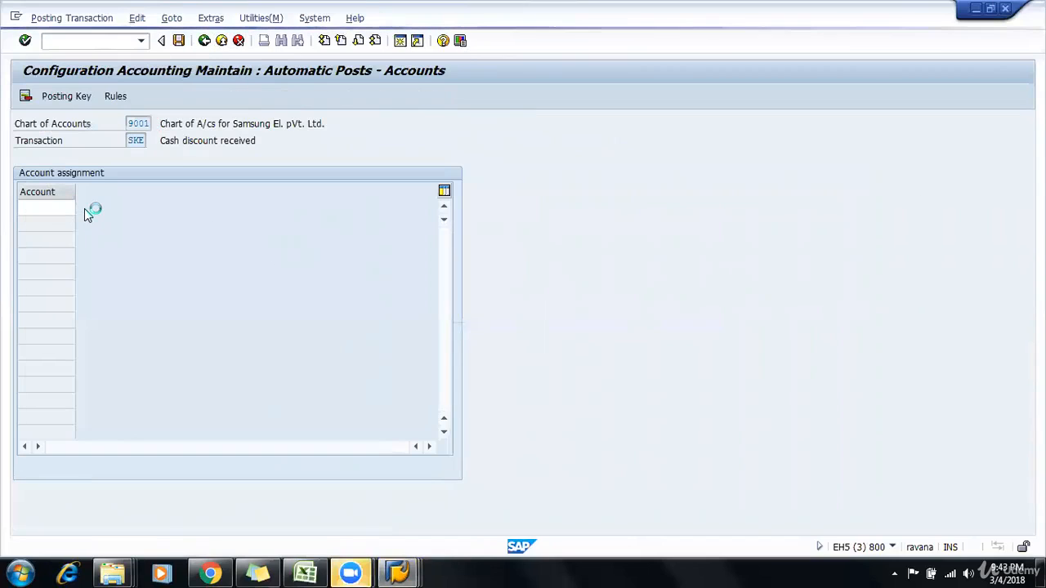
pyautogui.click(443, 417)
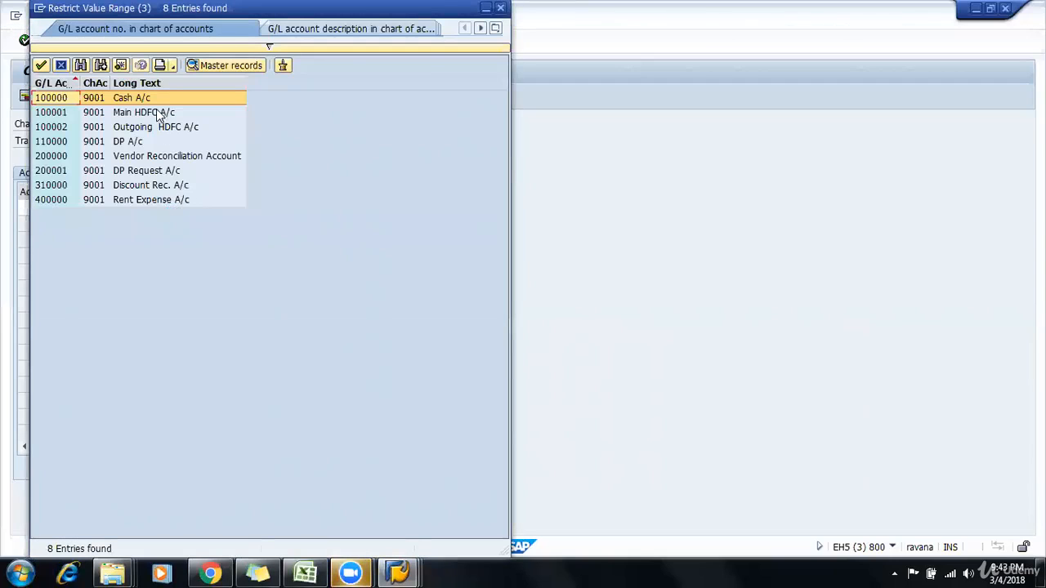
pyautogui.click(124, 188)
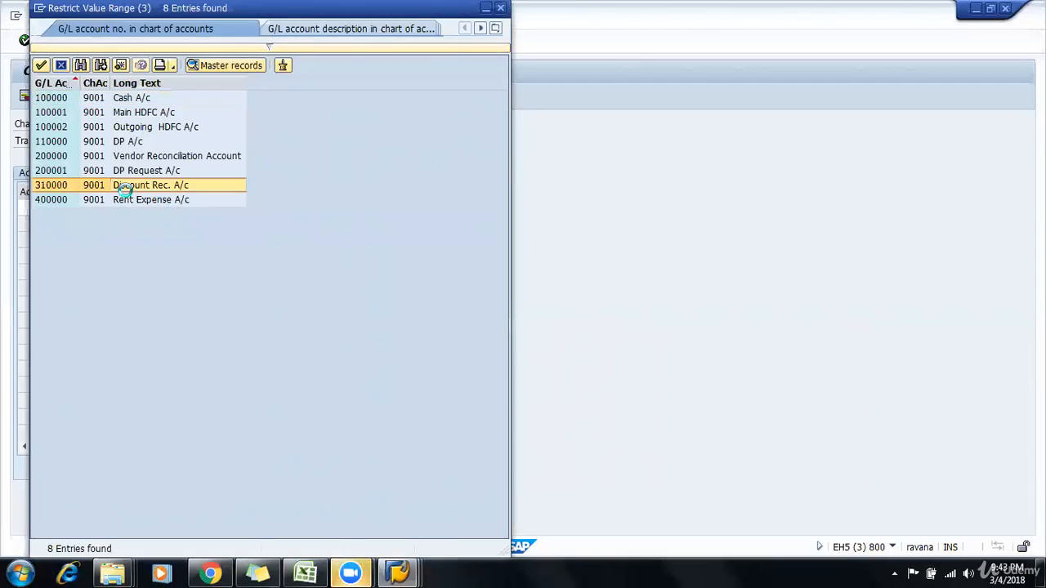
pyautogui.click(180, 42)
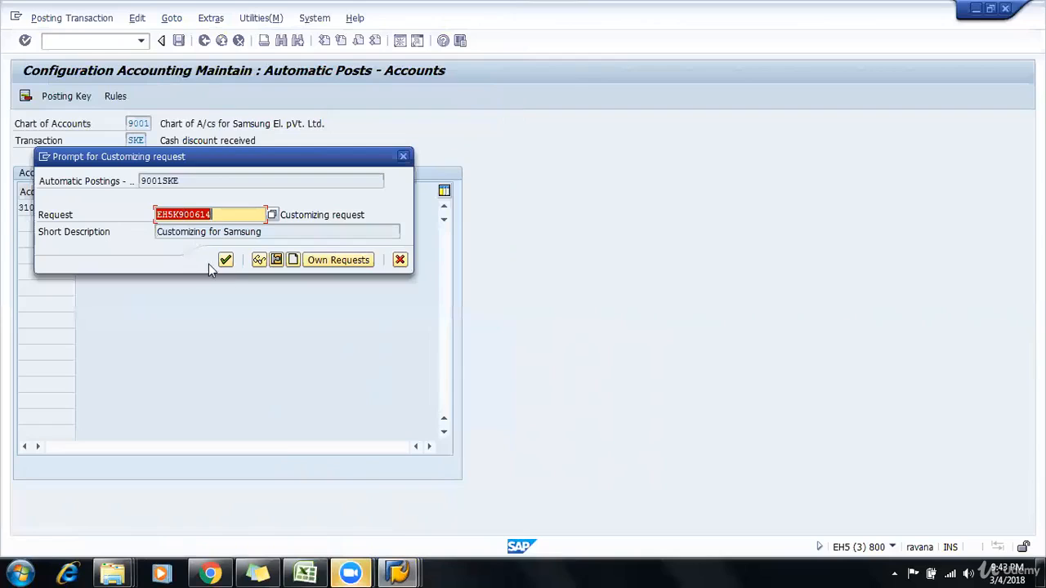
pyautogui.click(194, 234)
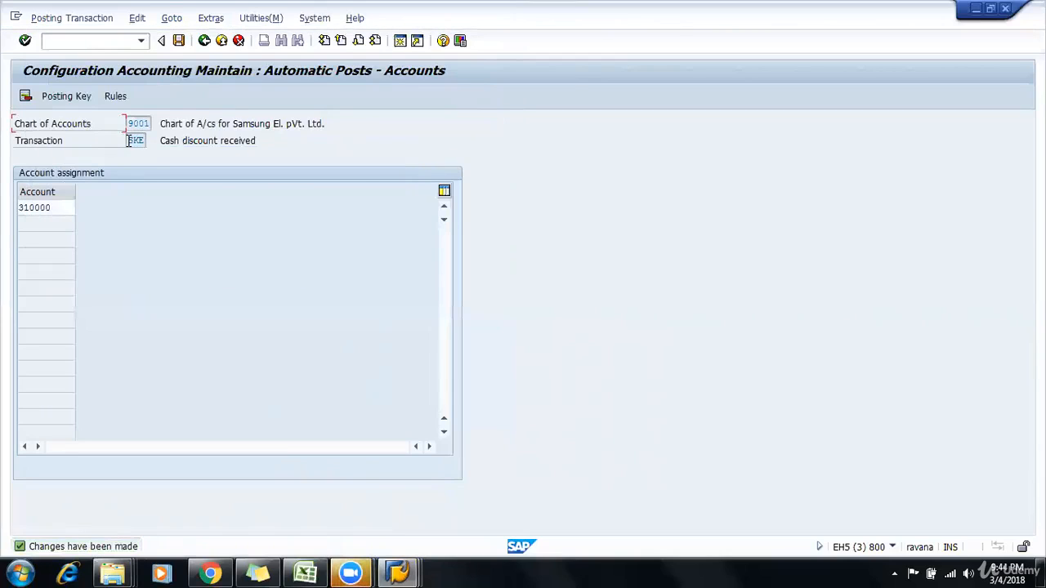
pyautogui.moveTo(128, 141); pyautogui.dragTo(150, 141)
pyautogui.click(130, 140)
pyautogui.moveTo(141, 141); pyautogui.dragTo(150, 147)
pyautogui.moveTo(126, 143); pyautogui.dragTo(164, 144)
pyautogui.click(65, 209)
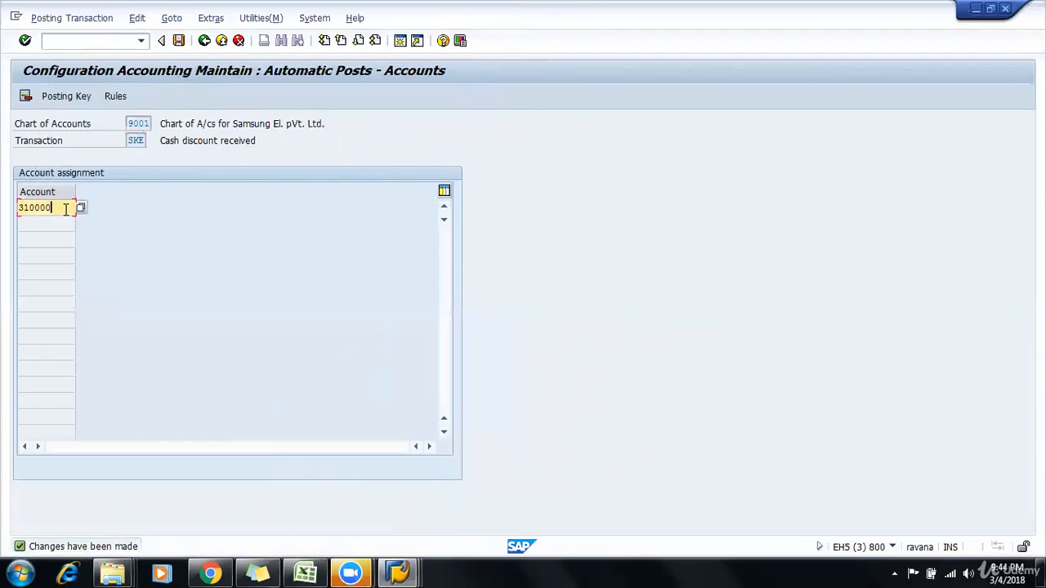
# Step: Leave the automatic postings configuration and open vendor invoice entry (FB60) in a new session
pyautogui.click(216, 47)
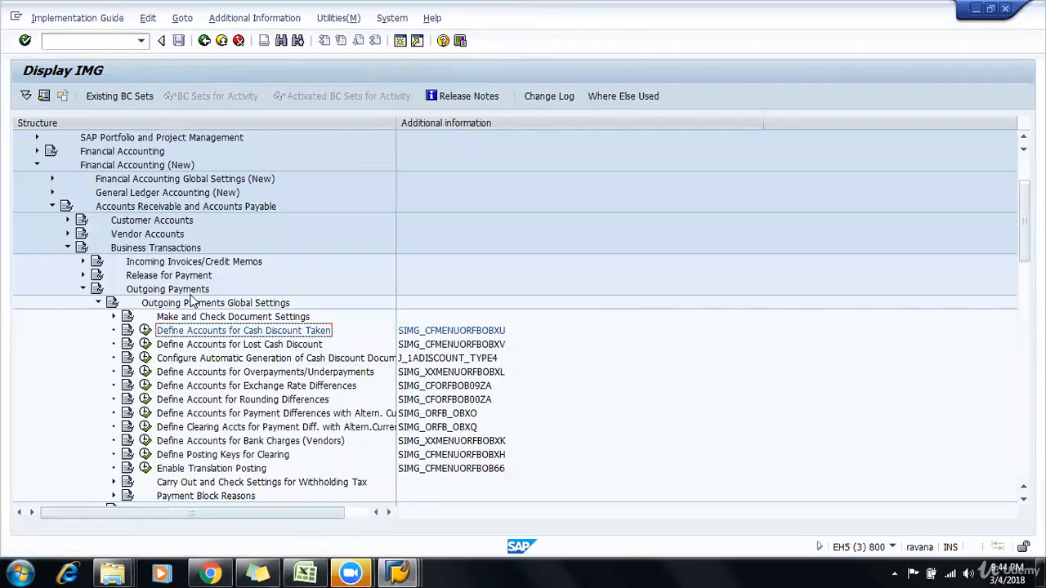
pyautogui.click(111, 46)
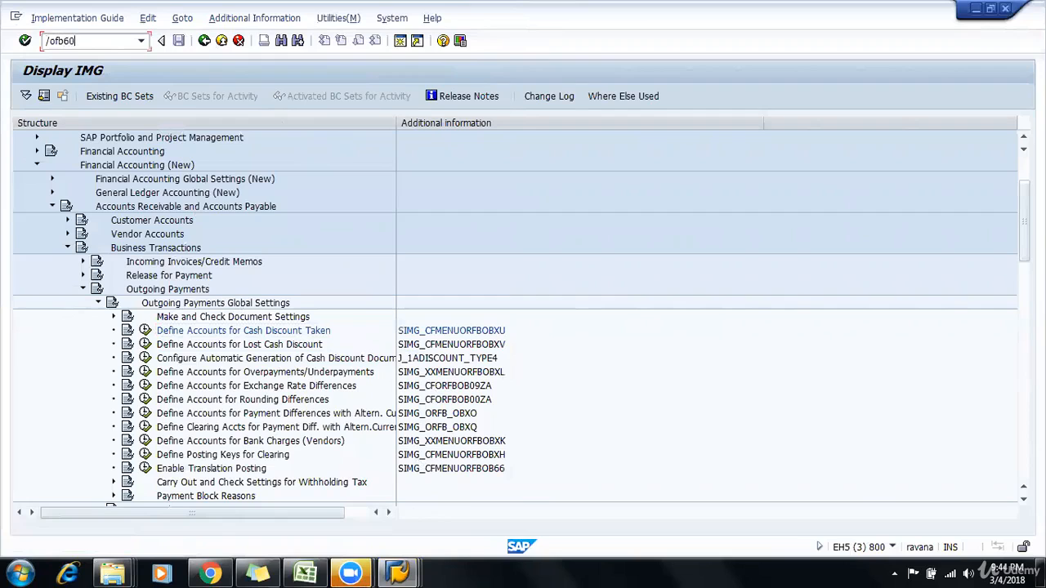
pyautogui.press('Return')
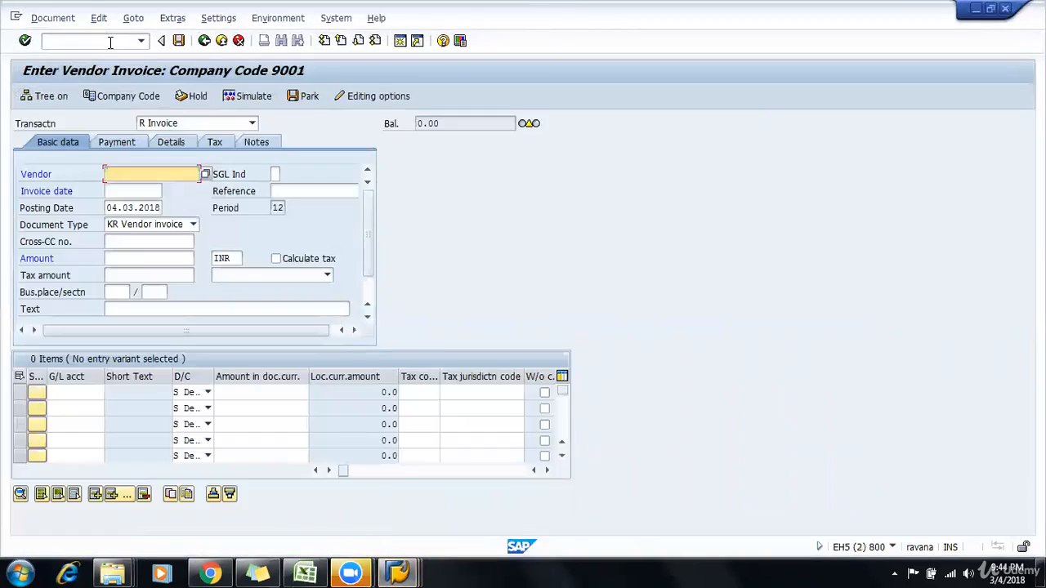
# Step: Switch to the Excel payment terms sheet and list 10, 20 and 30 in cells F16 to F18
pyautogui.click(305, 573)
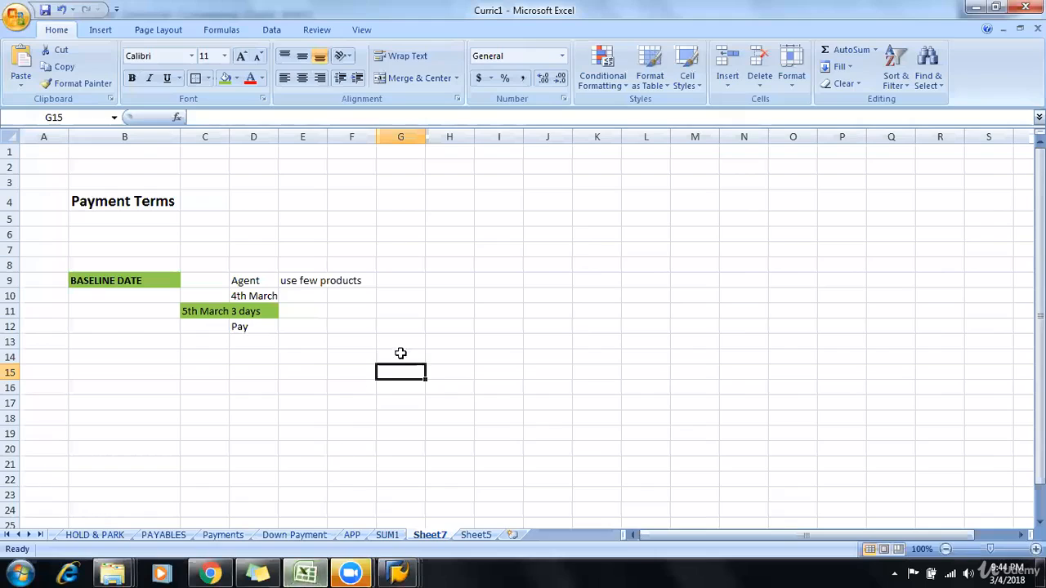
pyautogui.click(345, 386)
pyautogui.write('10')
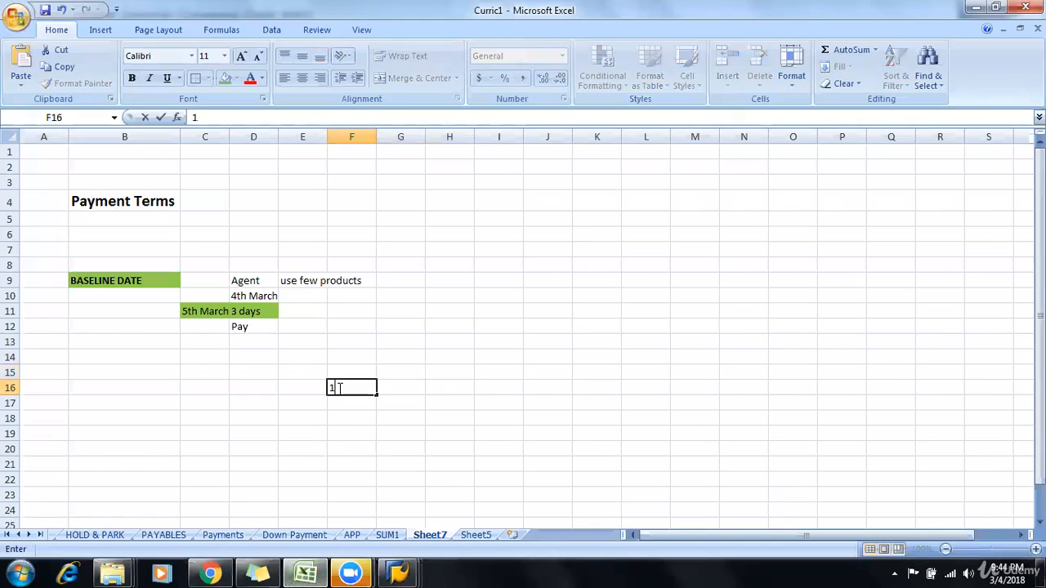
pyautogui.press('Return')
pyautogui.write('20')
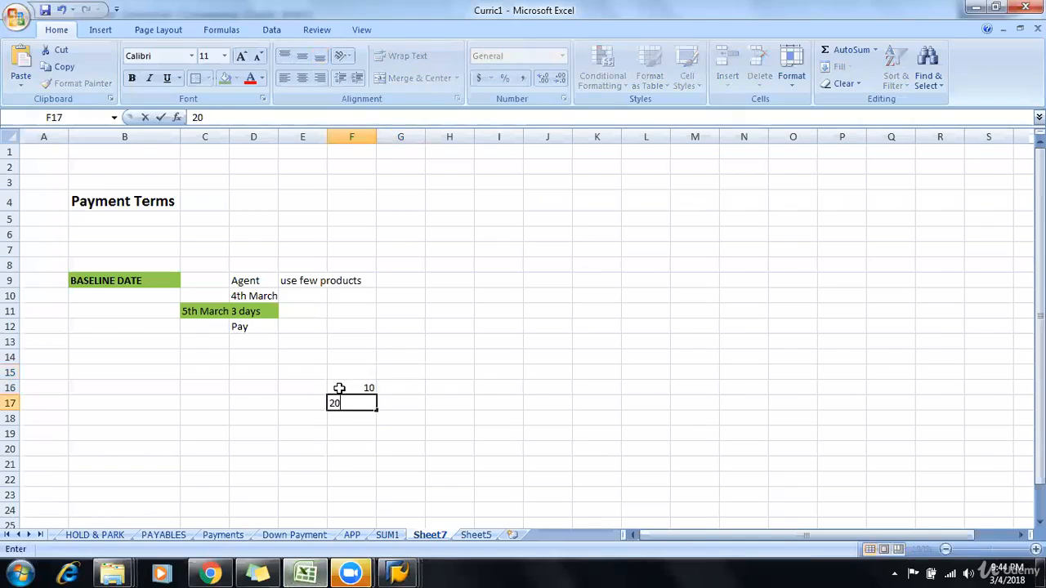
pyautogui.press('Return')
pyautogui.write('30')
pyautogui.press('Return')
# Step: Enter 5 and 2 in cells G16 and G17, beside the values 10 and 20
pyautogui.press('Right')
pyautogui.press('Up')
pyautogui.press('Up')
pyautogui.press('Up')
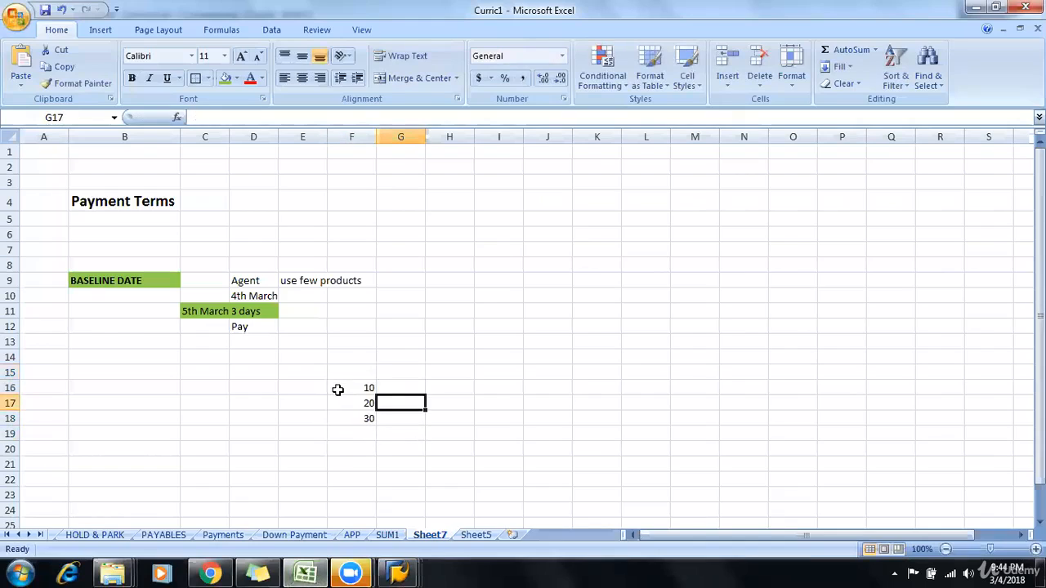
pyautogui.write('5')
pyautogui.press('Return')
pyautogui.write('2')
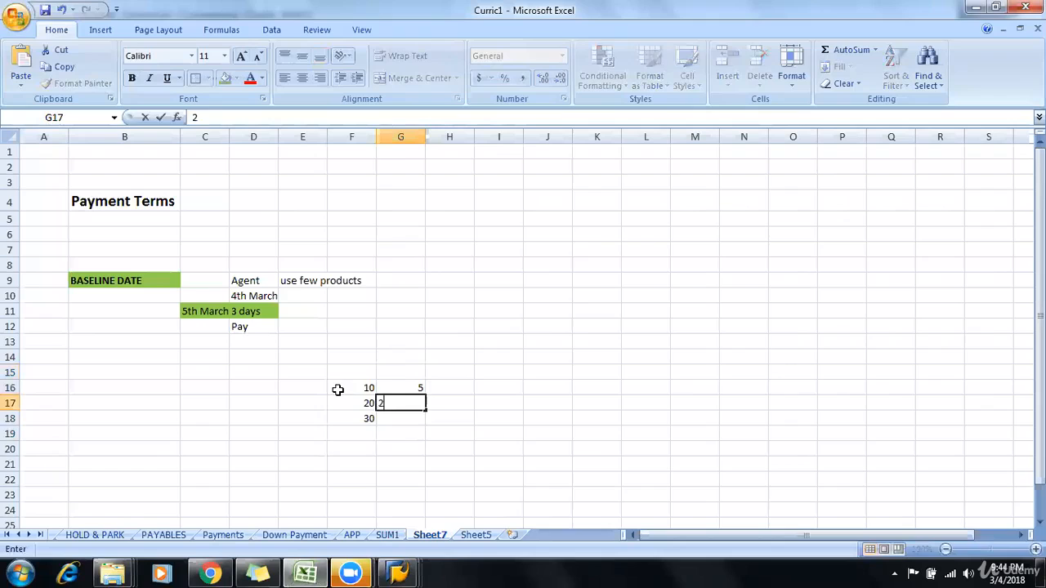
pyautogui.press('Return')
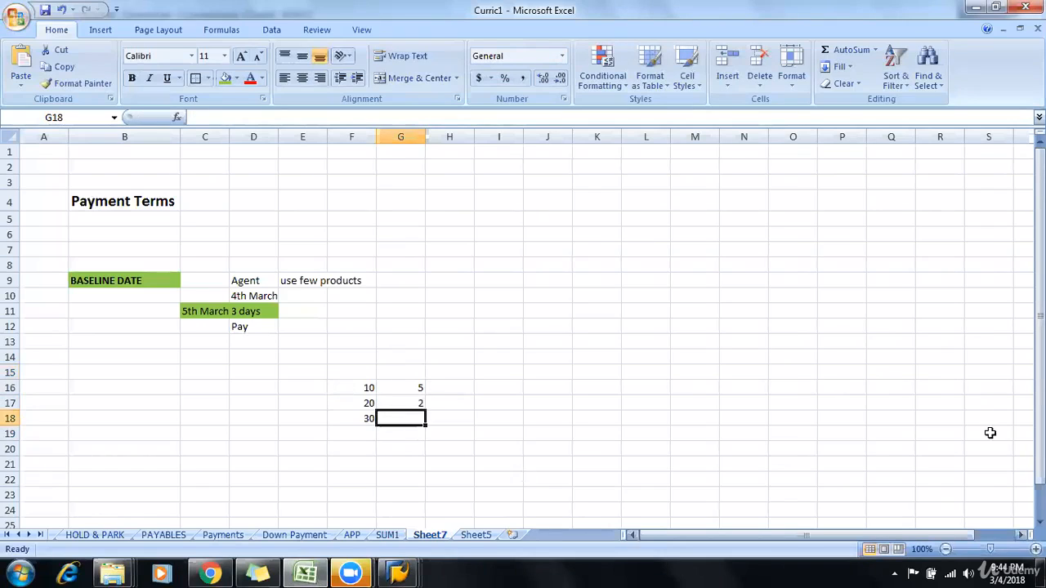
pyautogui.click(895, 433)
pyautogui.click(862, 463)
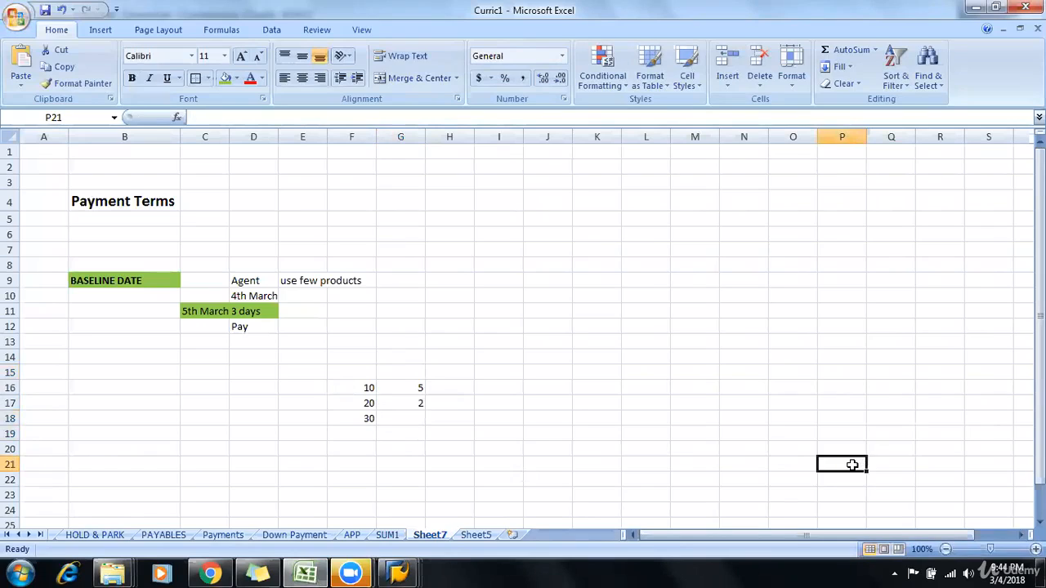
# Step: Switch back to the SAP vendor invoice and enter vendor 1201 with invoice date 04032018
pyautogui.hotkey('alt', 'Tab')
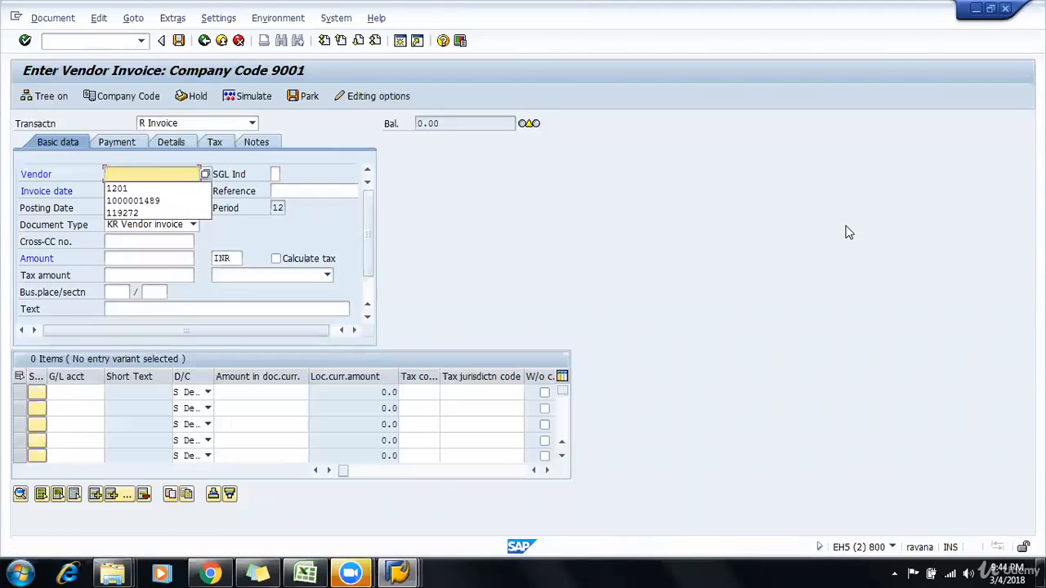
pyautogui.press('Down')
pyautogui.press('Return')
pyautogui.press('Tab')
pyautogui.press('Tab')
pyautogui.press('space')
pyautogui.press('Down')
pyautogui.press('Return')
pyautogui.press('Tab')
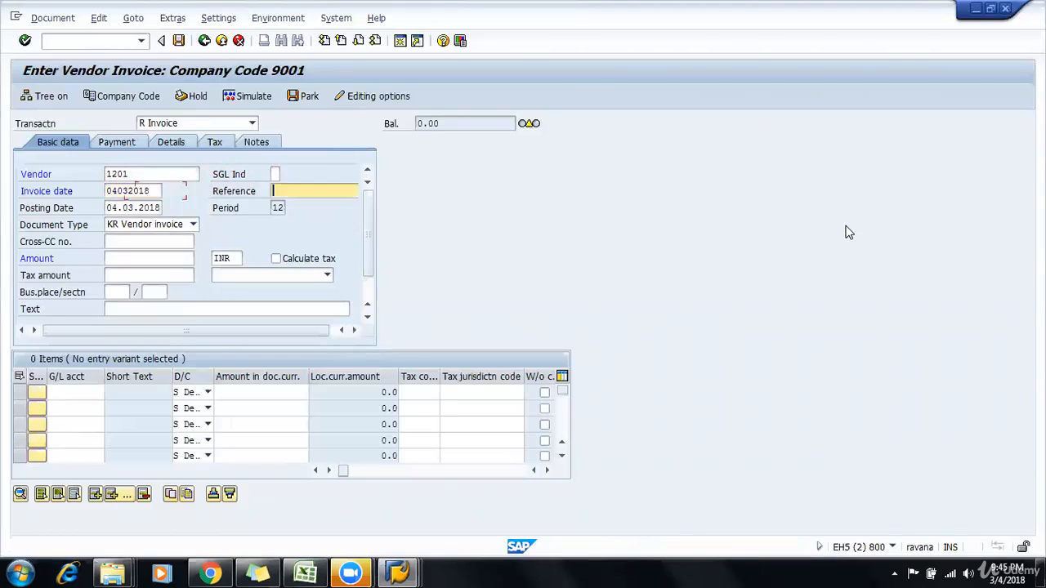
# Step: Enter INV#pmt as the reference of the vendor invoice
pyautogui.press('Tab')
pyautogui.hotkey('shift', 'Tab')
pyautogui.press('space')
pyautogui.press('Down')
pyautogui.press('Return')
pyautogui.press('BackSpace')
pyautogui.write('p')
pyautogui.press('Tab')
pyautogui.press('Tab')
pyautogui.press('Tab')
pyautogui.press('Tab')
pyautogui.write('21000')
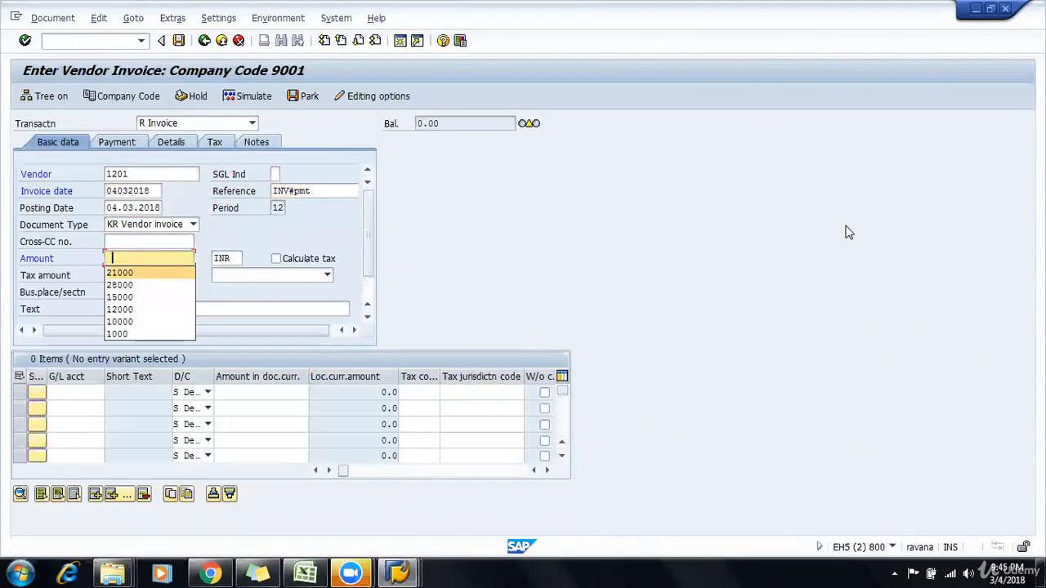
pyautogui.press('Tab')
pyautogui.press('Tab')
pyautogui.hotkey('shift', 'Tab')
pyautogui.hotkey('shift', 'Tab')
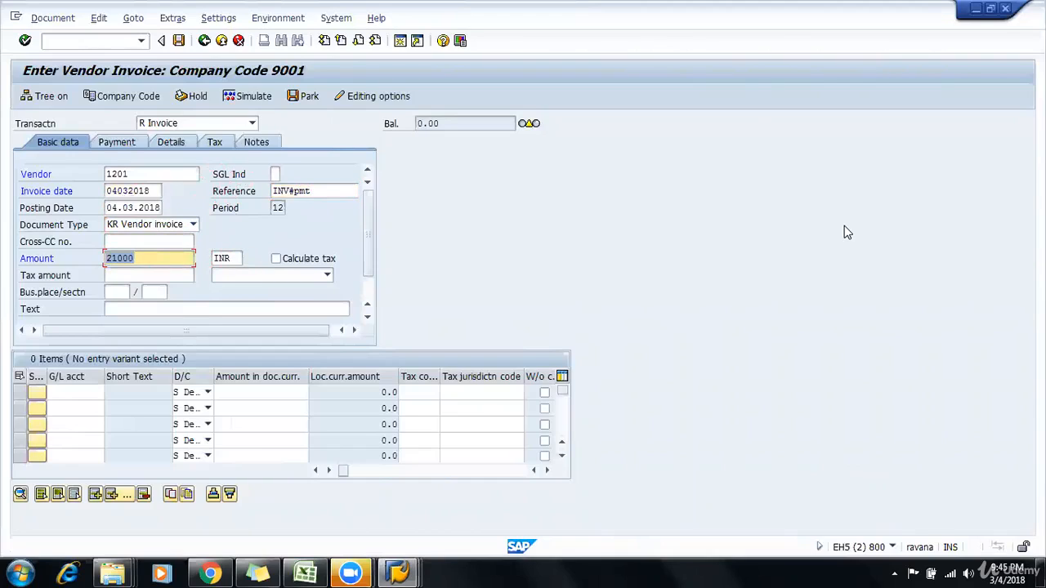
# Step: Set the vendor invoice amount to 4000
pyautogui.write('4000')
pyautogui.press('Tab')
pyautogui.press('Tab')
pyautogui.press('Tab')
pyautogui.press('Tab')
pyautogui.press('Tab')
pyautogui.press('Tab')
pyautogui.press('Tab')
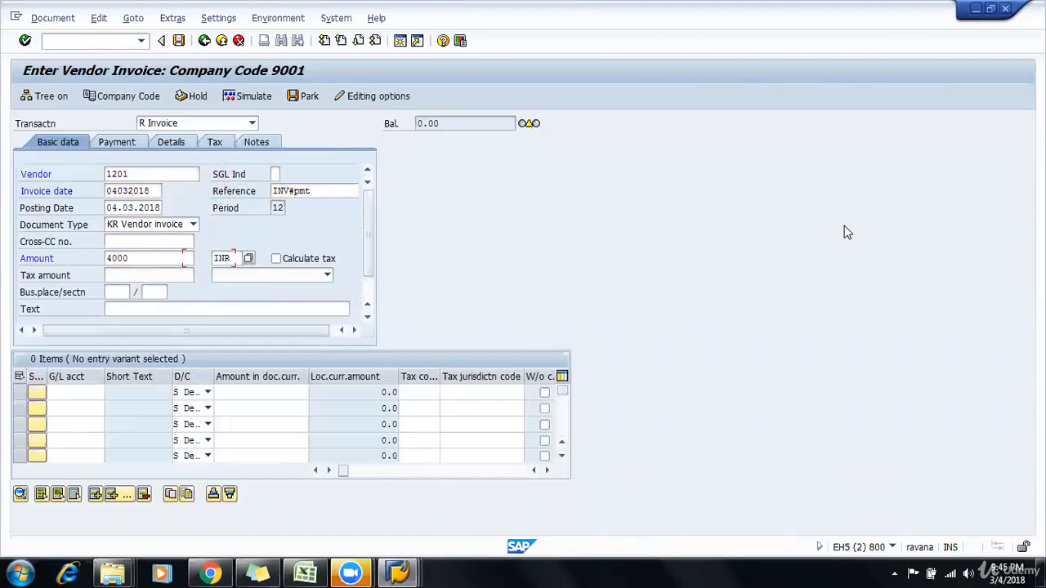
# Step: Add a debit line item for G/L account 400000 with * as the amount and validate the invoice entry
pyautogui.press('Tab')
pyautogui.hotkey('shift', 'Tab')
pyautogui.hotkey('shift', 'Tab')
pyautogui.hotkey('shift', 'Tab')
pyautogui.press('Tab')
pyautogui.press('Down')
pyautogui.press('Tab')
pyautogui.press('Tab')
pyautogui.press('Tab')
pyautogui.press('Down')
pyautogui.press('Down')
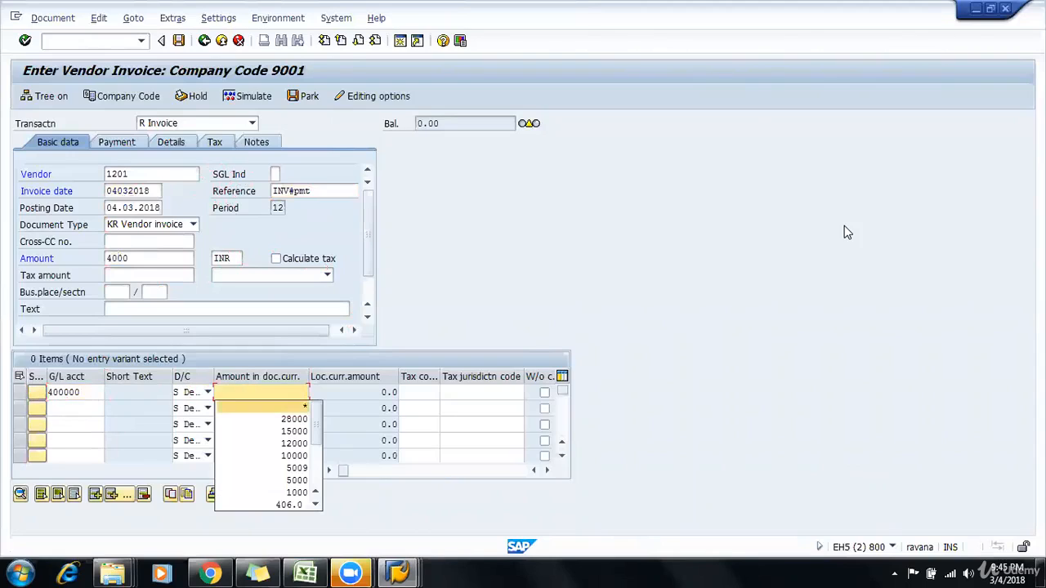
pyautogui.press('Return')
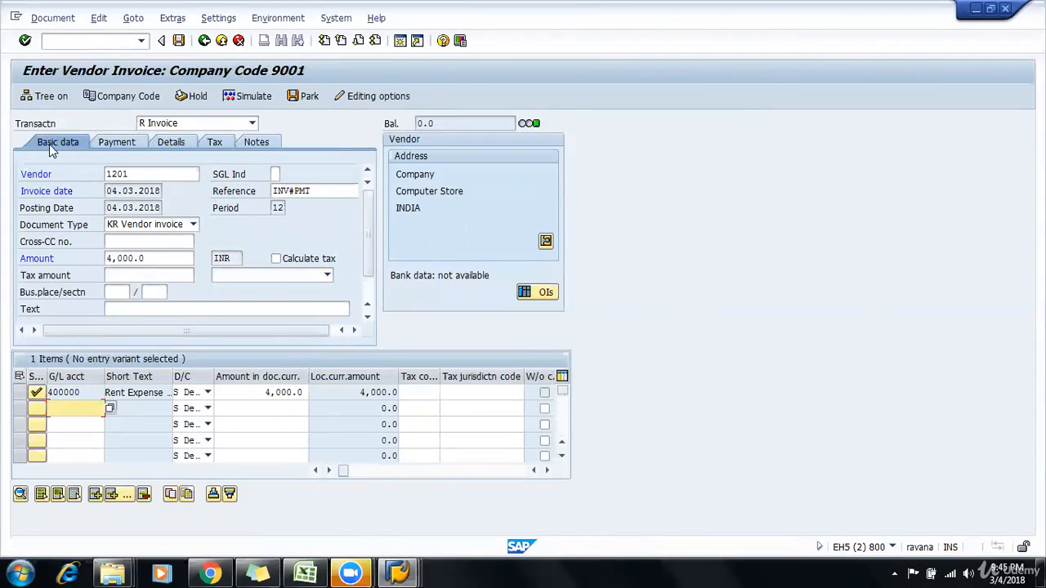
# Step: Check the invoice's payment data and try to open the field status variants configuration in a new session
pyautogui.click(114, 142)
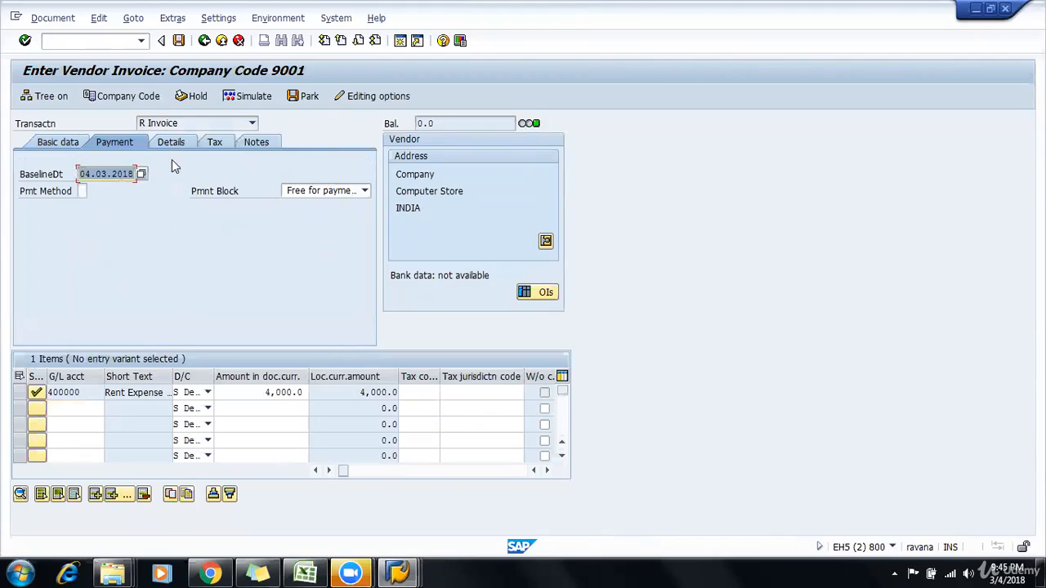
pyautogui.click(94, 41)
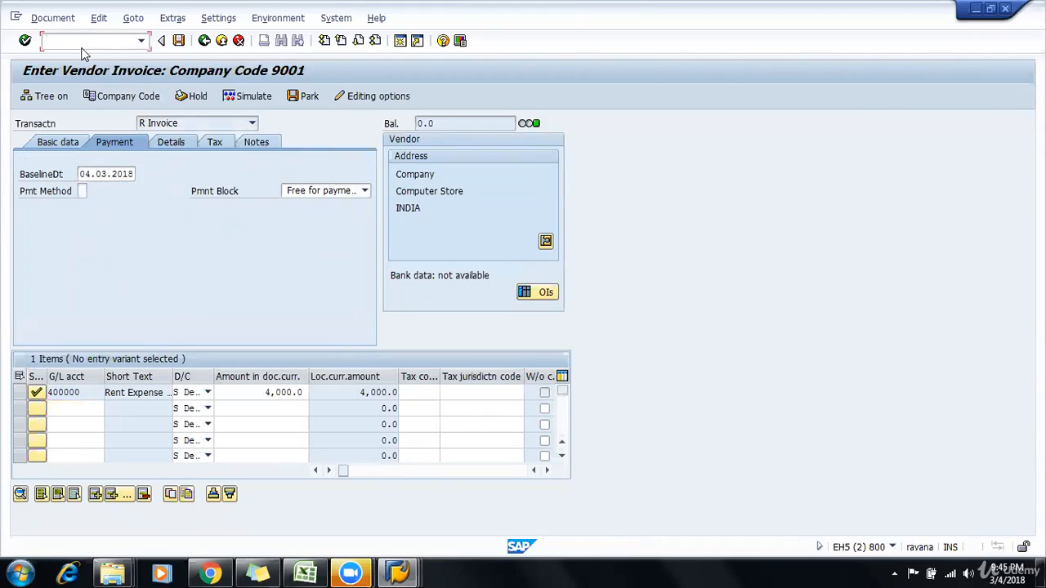
pyautogui.write('/oobc4')
pyautogui.press('Return')
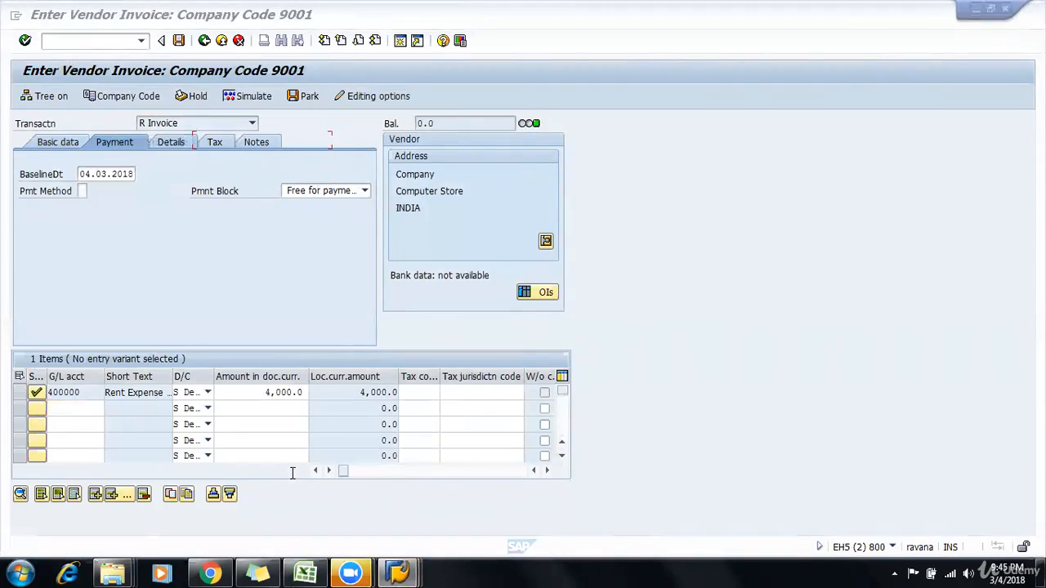
# Step: Close the blank field status variants session and return to the newly opened SAP Easy Access session
pyautogui.moveTo(398, 572)
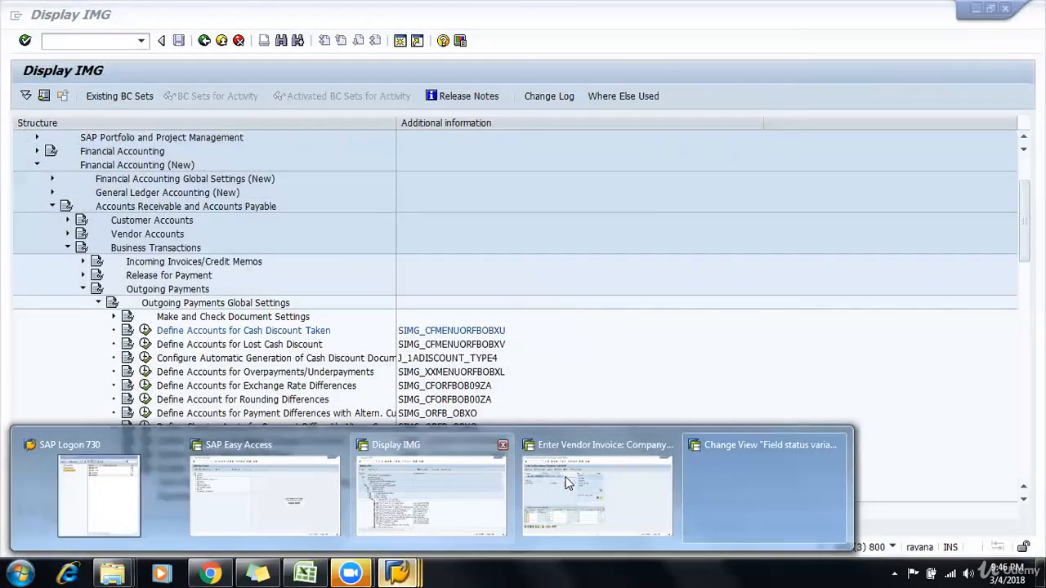
pyautogui.click(568, 483)
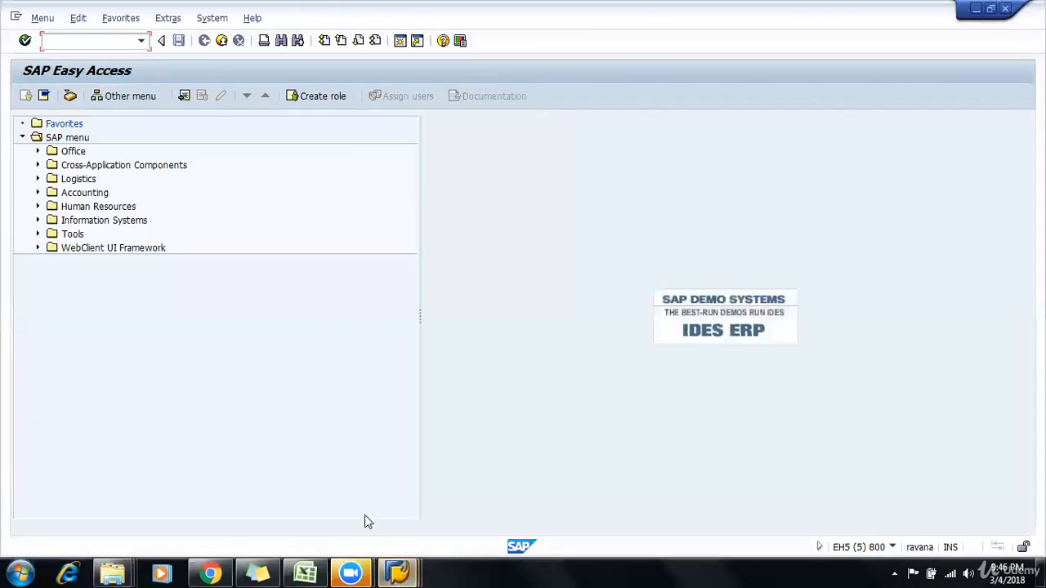
pyautogui.click(396, 573)
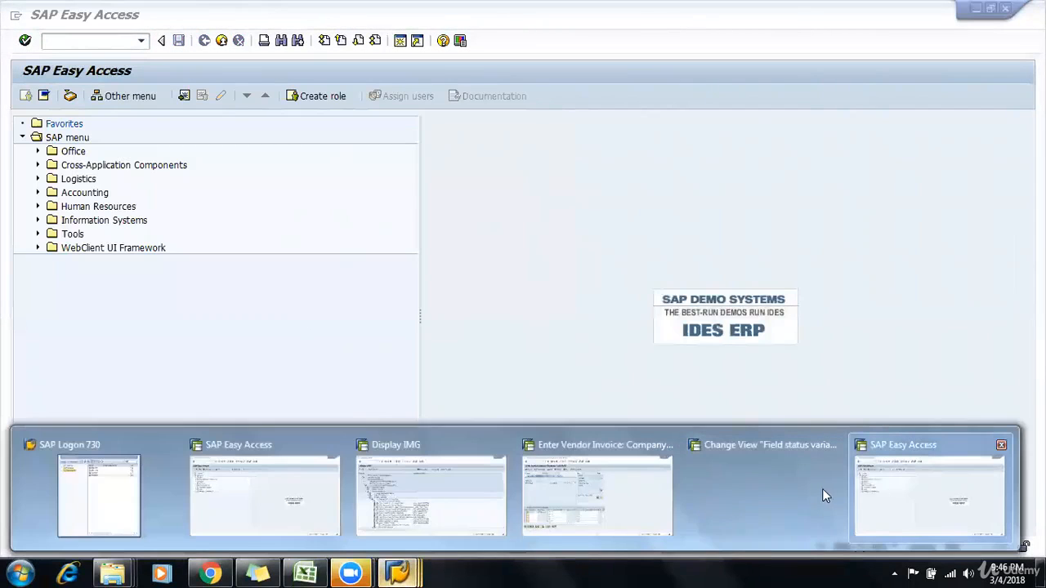
pyautogui.click(880, 495)
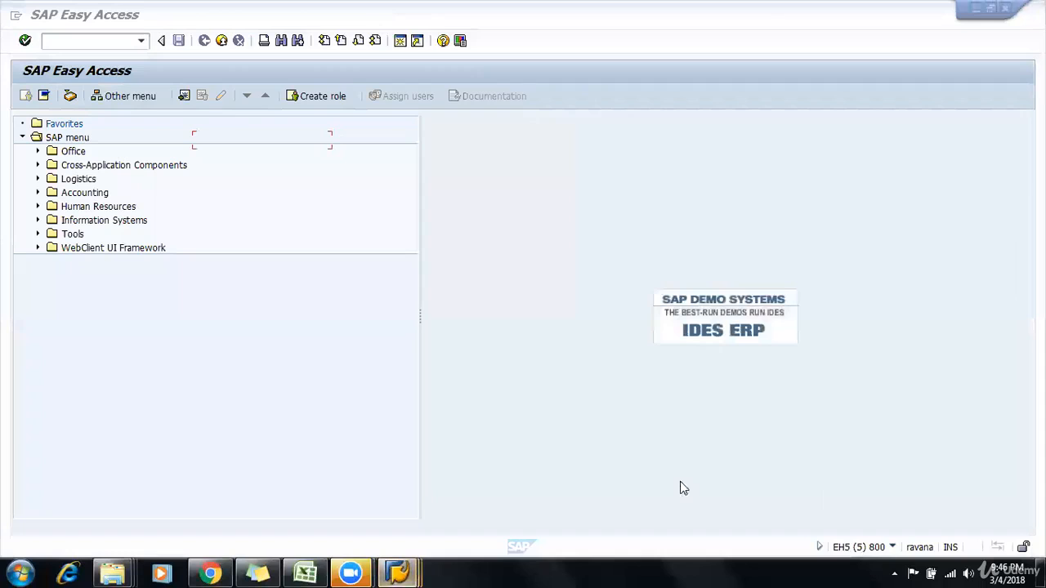
pyautogui.click(395, 573)
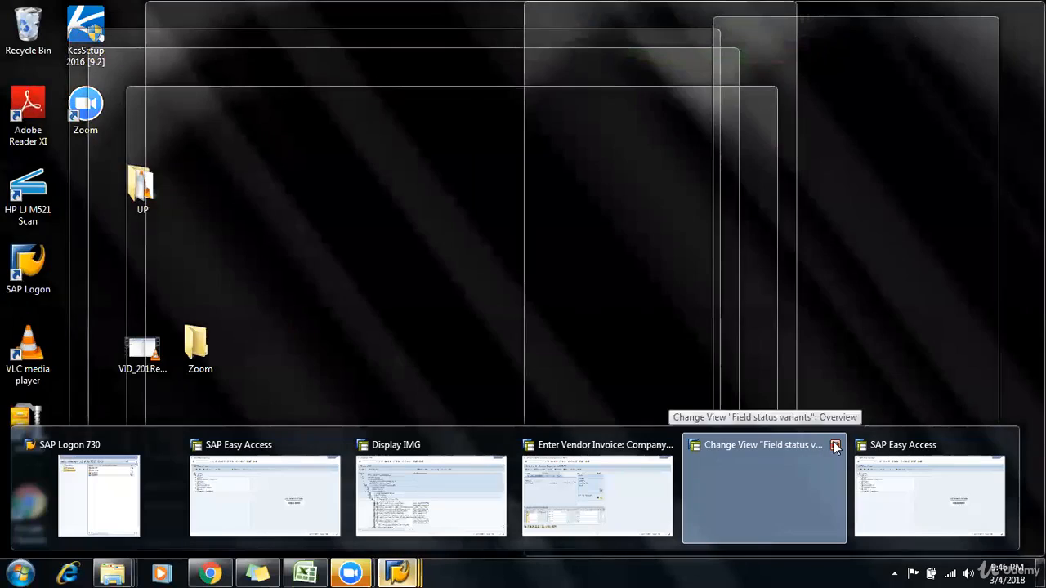
pyautogui.click(835, 447)
pyautogui.click(787, 482)
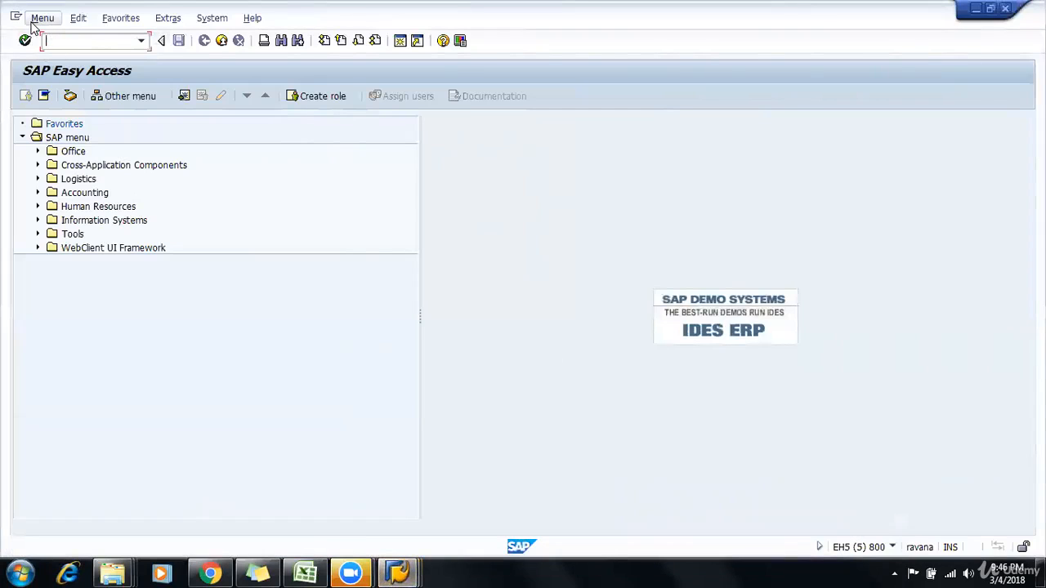
# Step: Open the field status variants configuration and display the field status groups of variant 9001
pyautogui.press('Return')
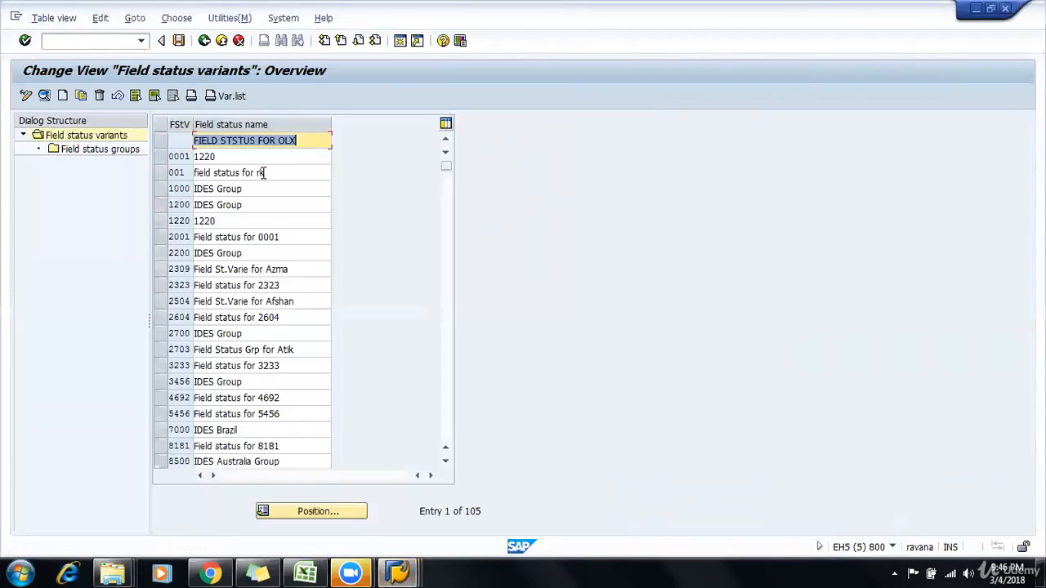
pyautogui.scroll(-2, 197, 377)
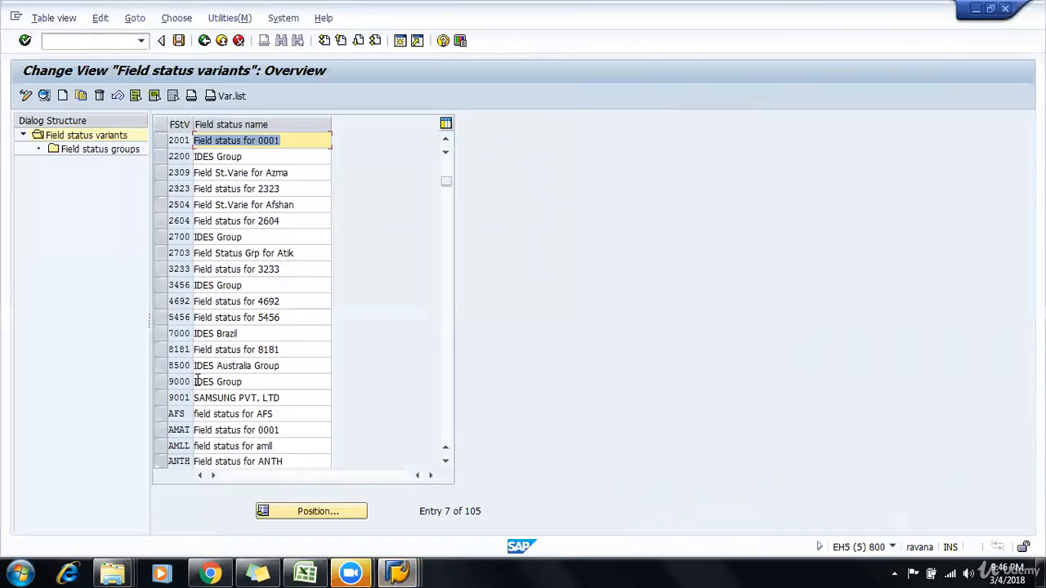
pyautogui.click(161, 398)
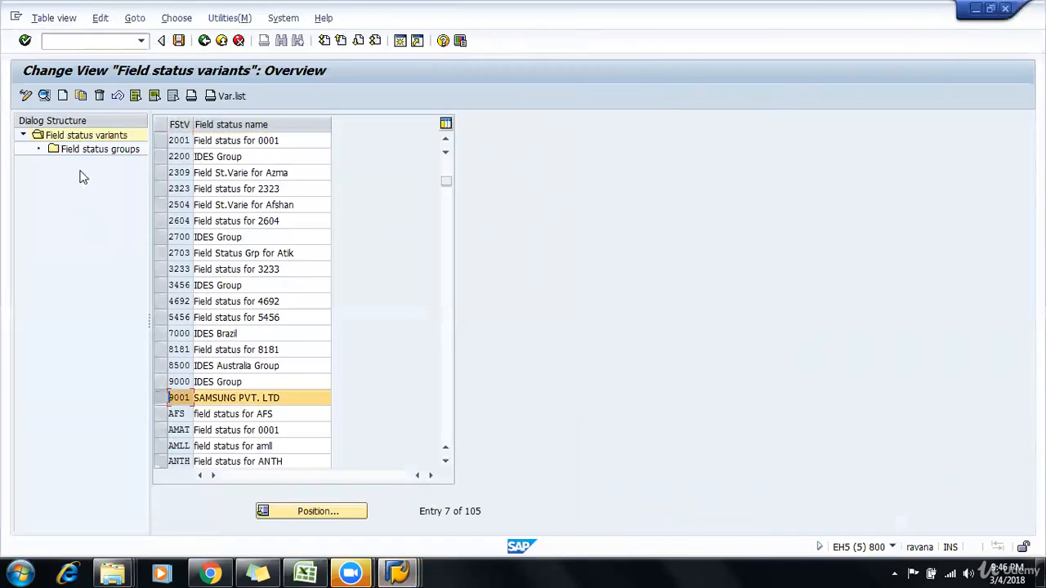
pyautogui.click(85, 149)
pyautogui.doubleClick(84, 148)
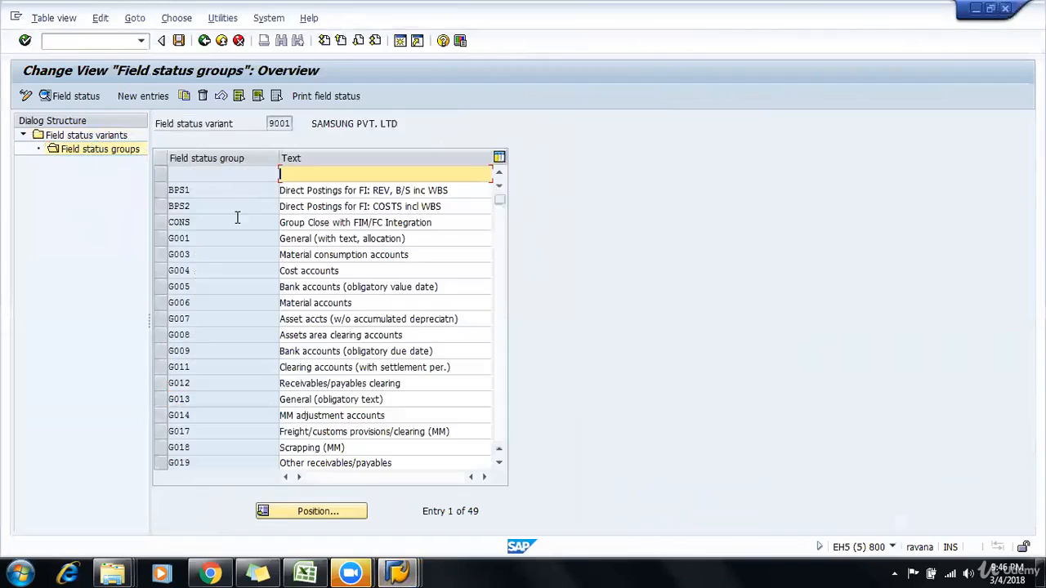
# Step: Make Payment terms an optional entry in the payment transactions of field status group G001
pyautogui.click(217, 233)
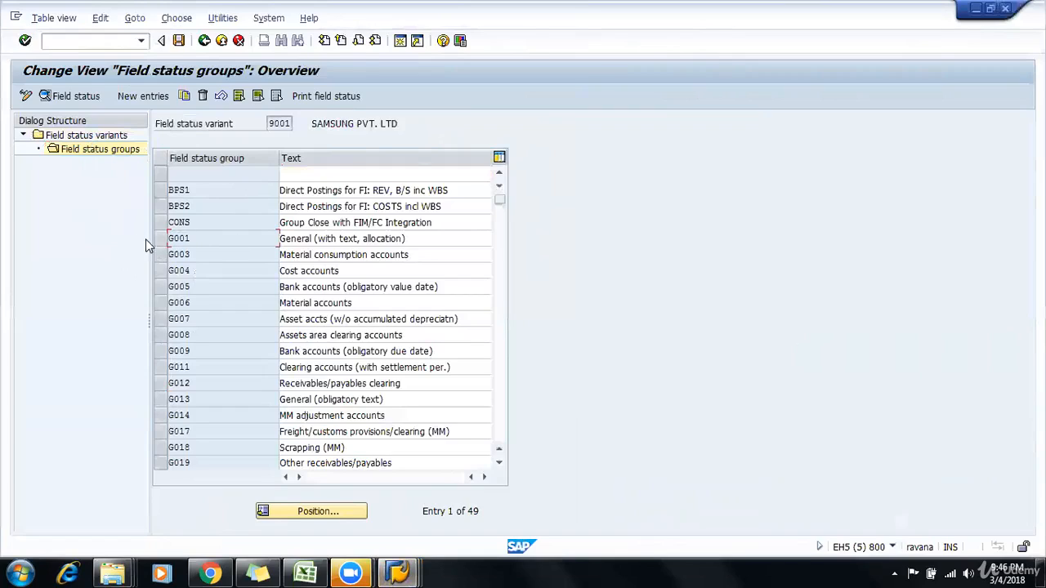
pyautogui.doubleClick(216, 239)
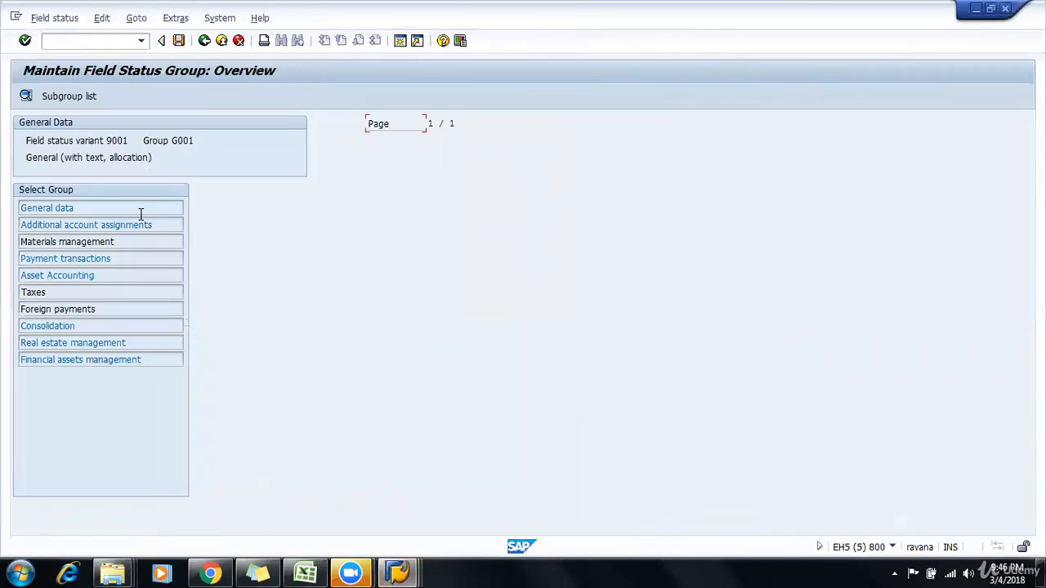
pyautogui.doubleClick(141, 258)
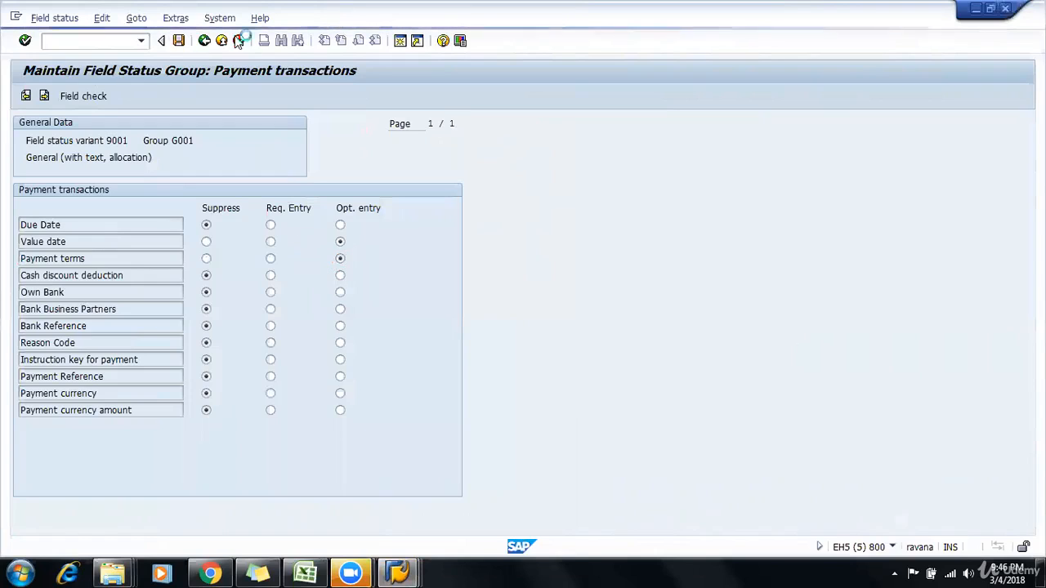
# Step: Save the field status changes under the Customizing for Samsung request and return to SAP Easy Access
pyautogui.click(178, 40)
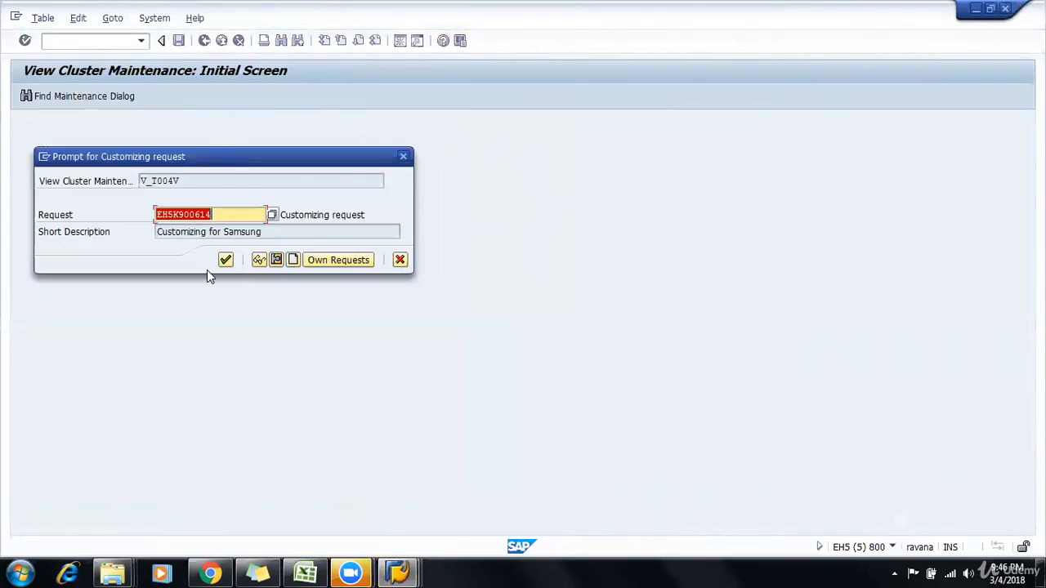
pyautogui.click(226, 260)
pyautogui.click(224, 259)
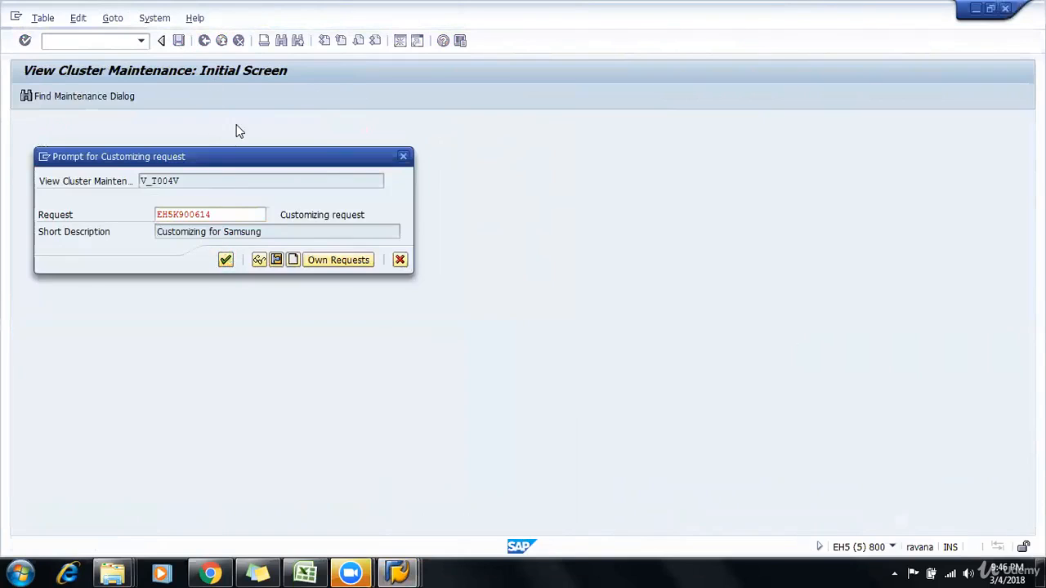
pyautogui.click(224, 41)
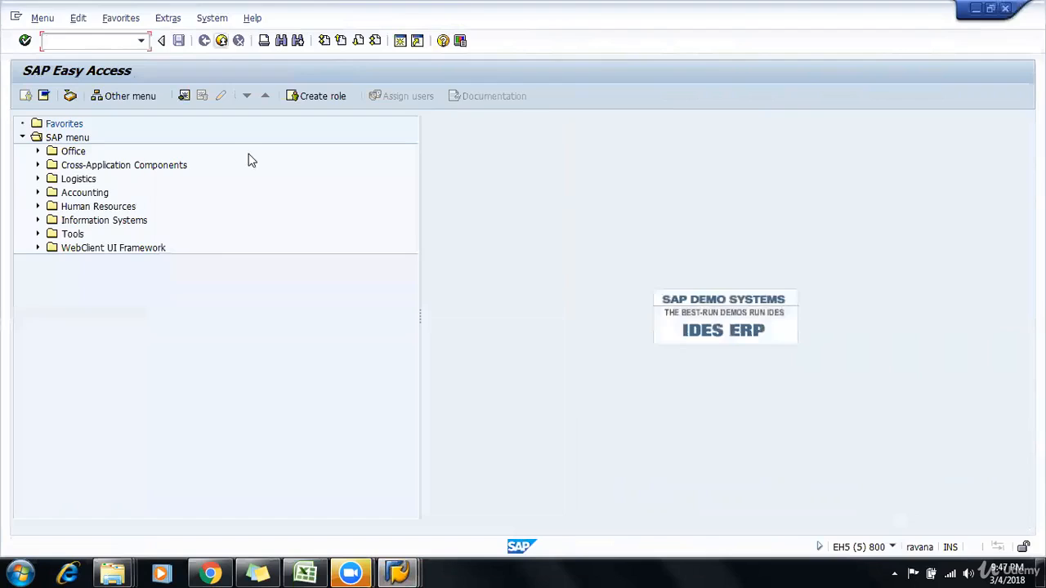
# Step: Discard the unsaved vendor invoice in the other session and start a new one with transaction fb60
pyautogui.hotkey('alt', 'Tab')
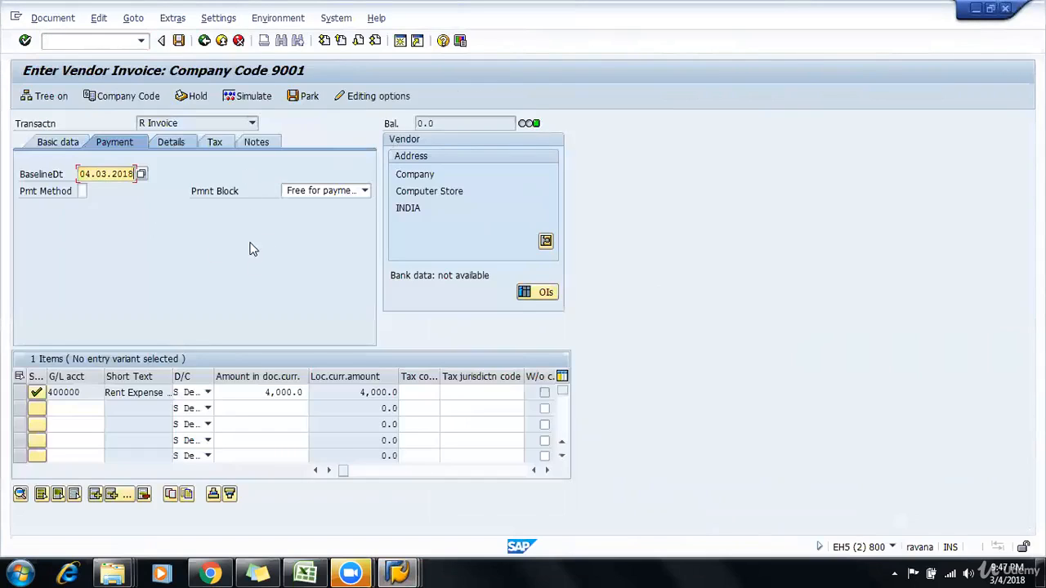
pyautogui.click(225, 41)
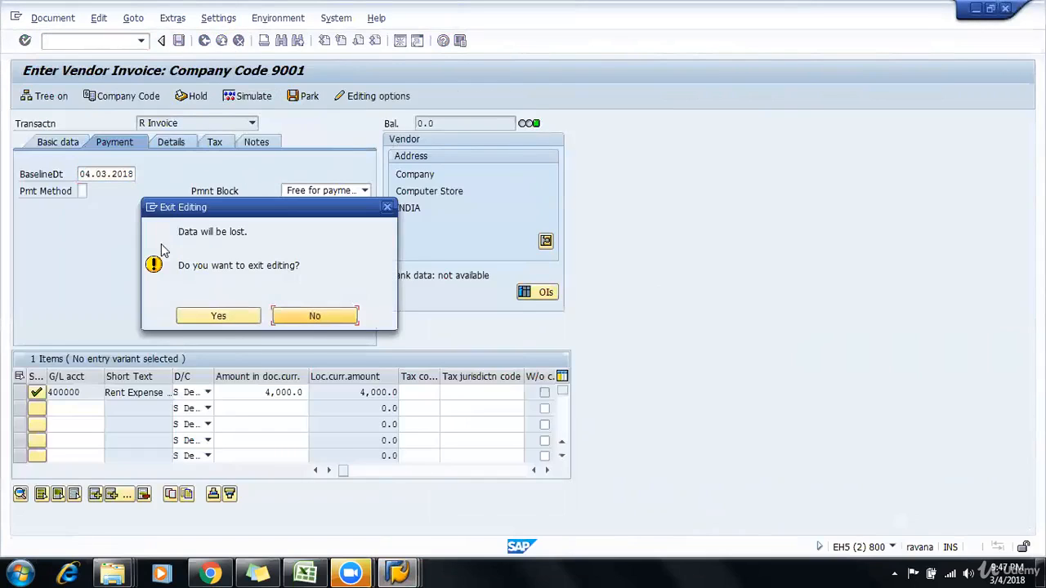
pyautogui.click(226, 321)
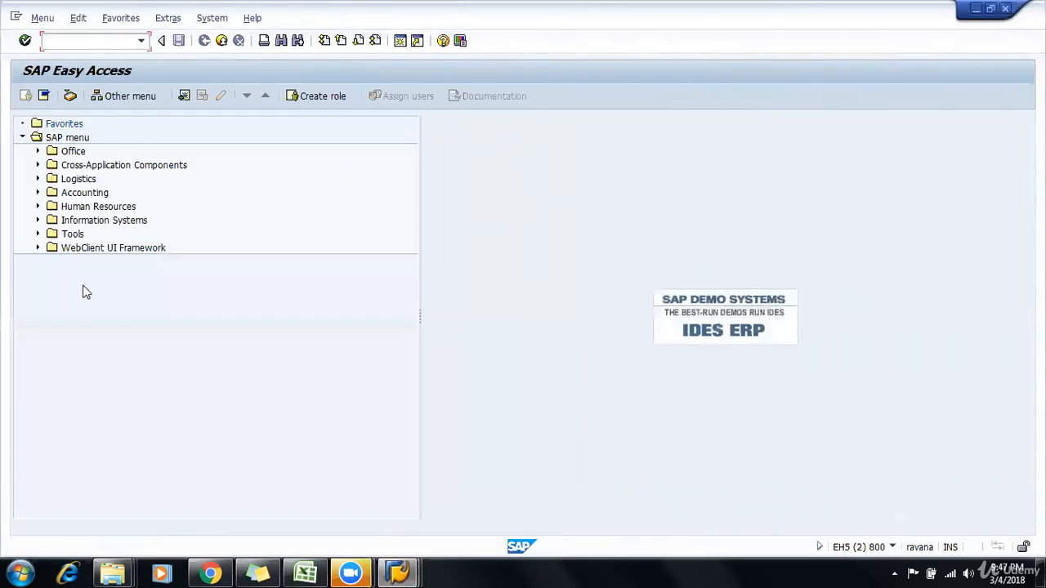
pyautogui.write('fb60')
pyautogui.press('Return')
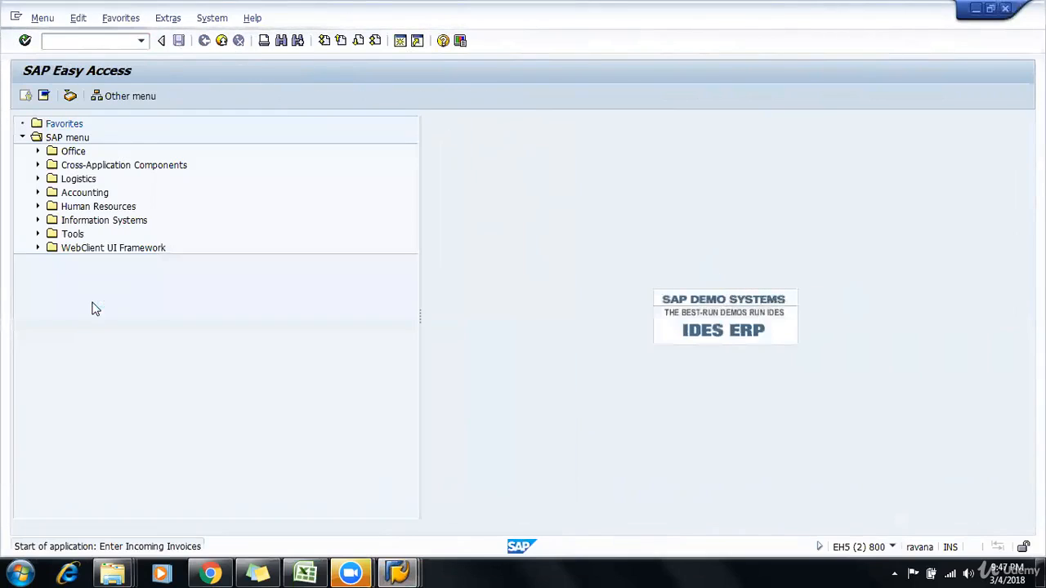
# Step: Enter vendor 1201 and invoice date 04.03.2018 on the new invoice and validate the entries
pyautogui.write('1201')
pyautogui.press('Tab')
pyautogui.write('04032018')
pyautogui.press('Tab')
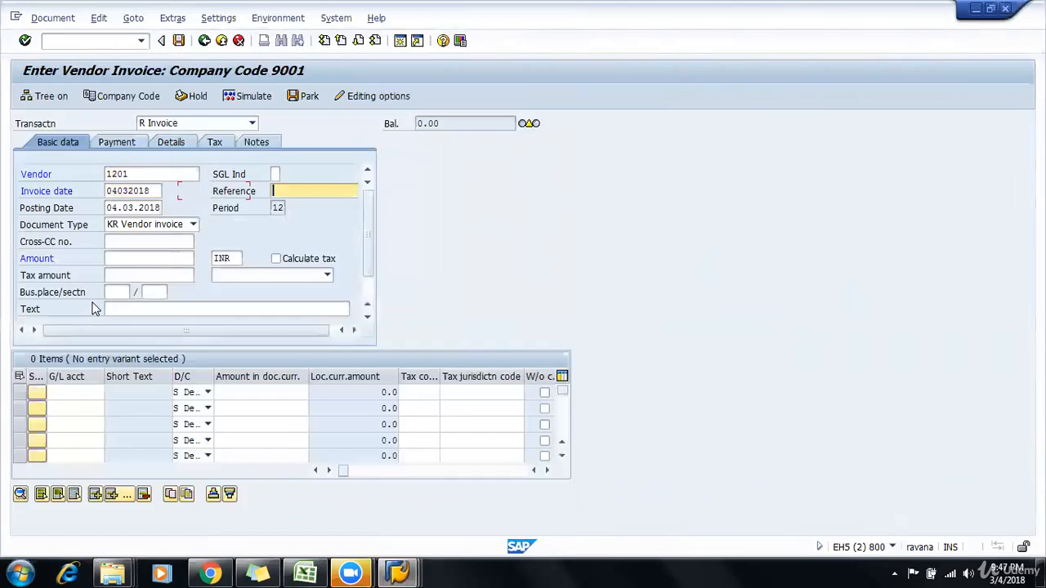
pyautogui.press('Return')
# Step: Set the invoice reference to INV#pmt and the invoice amount to 4000
pyautogui.press('space')
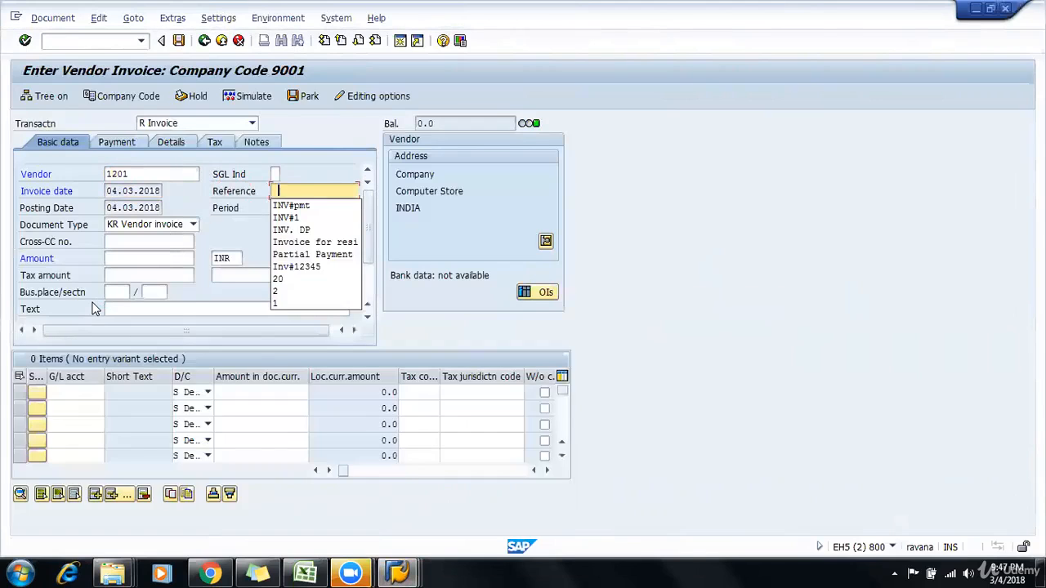
pyautogui.press('Down')
pyautogui.press('Tab')
pyautogui.press('Tab')
pyautogui.press('Tab')
pyautogui.write('4000')
# Step: Add a debit line item of 4000 for G/L account 400000 and validate the invoice
pyautogui.press('Tab')
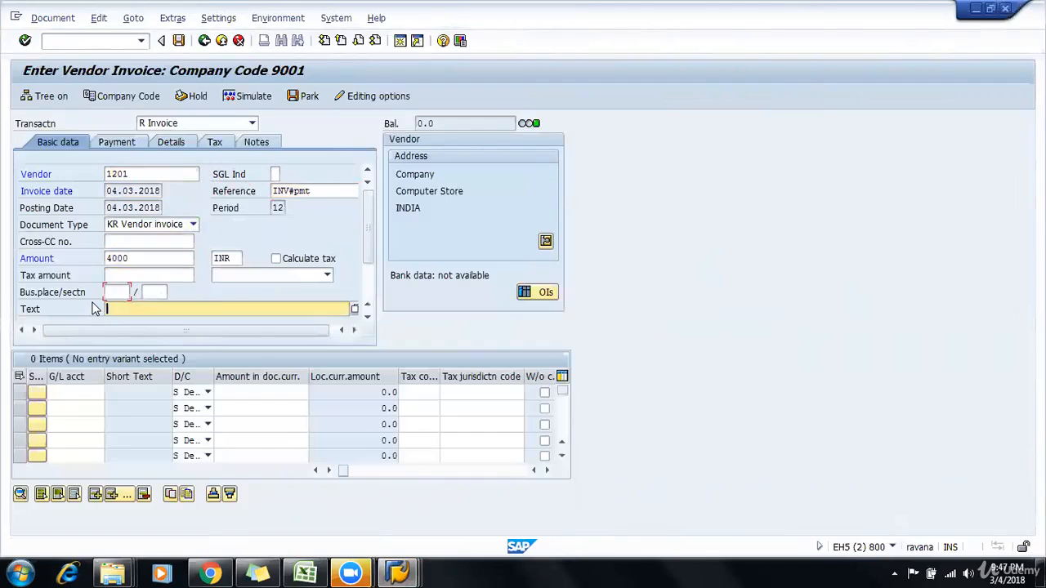
pyautogui.press('Tab')
pyautogui.press('Down')
pyautogui.press('Tab')
pyautogui.press('Tab')
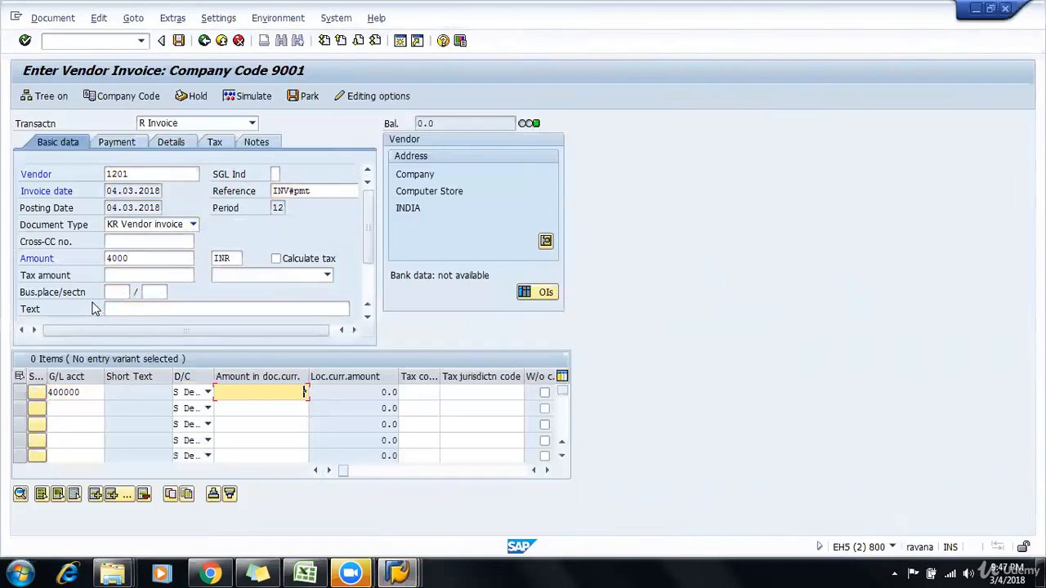
pyautogui.write('4000')
pyautogui.press('Return')
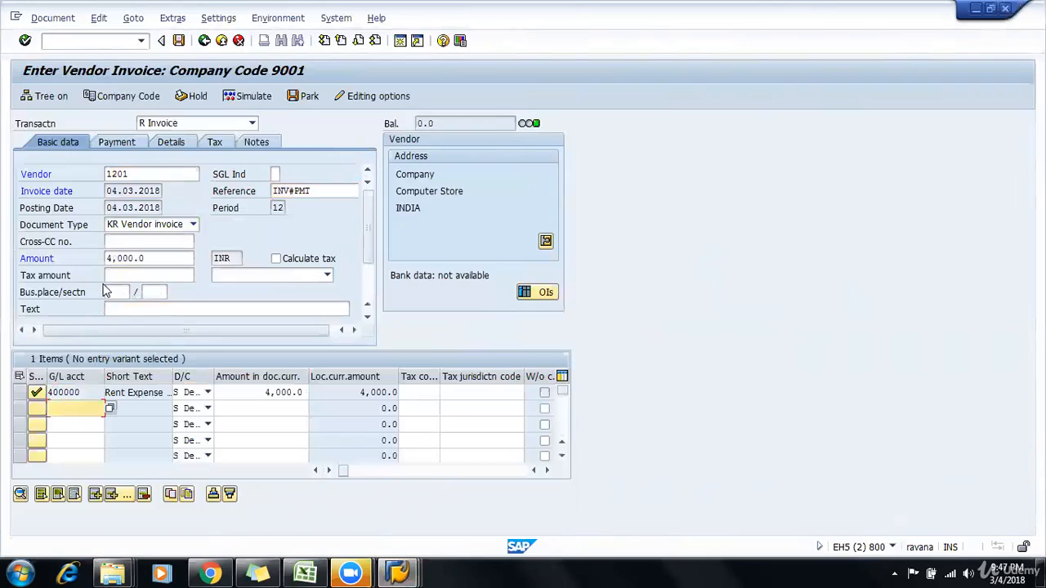
# Step: Assign payment terms 9001 in the invoice's payment data and accept the changed terms
pyautogui.click(112, 142)
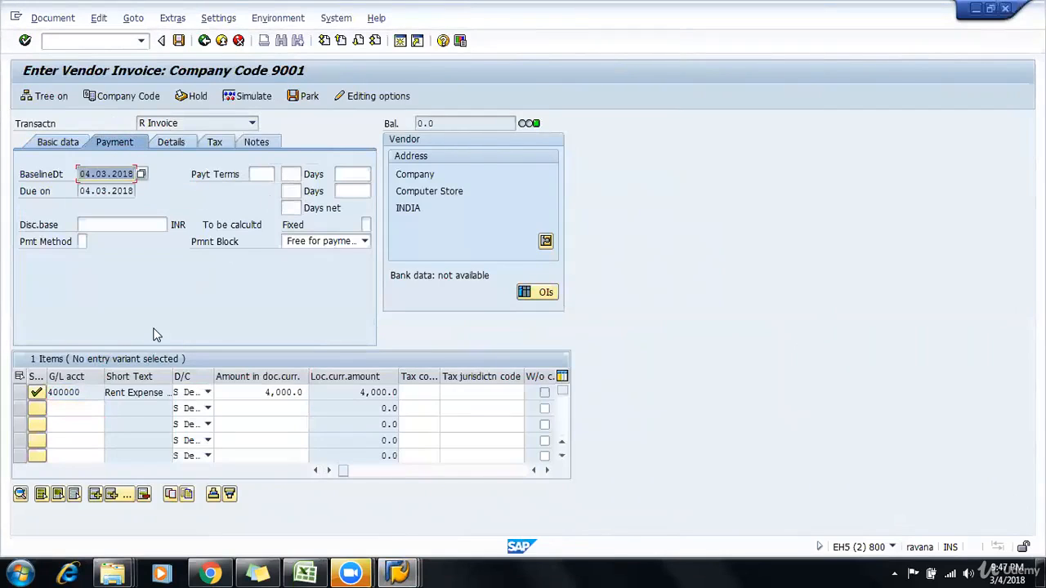
pyautogui.click(258, 174)
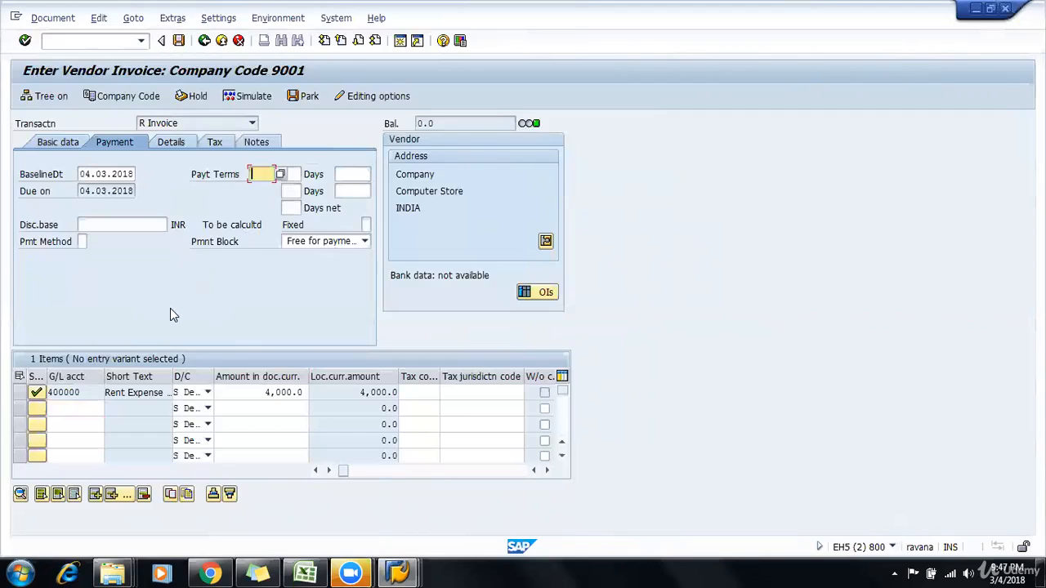
pyautogui.write('9001')
pyautogui.press('Return')
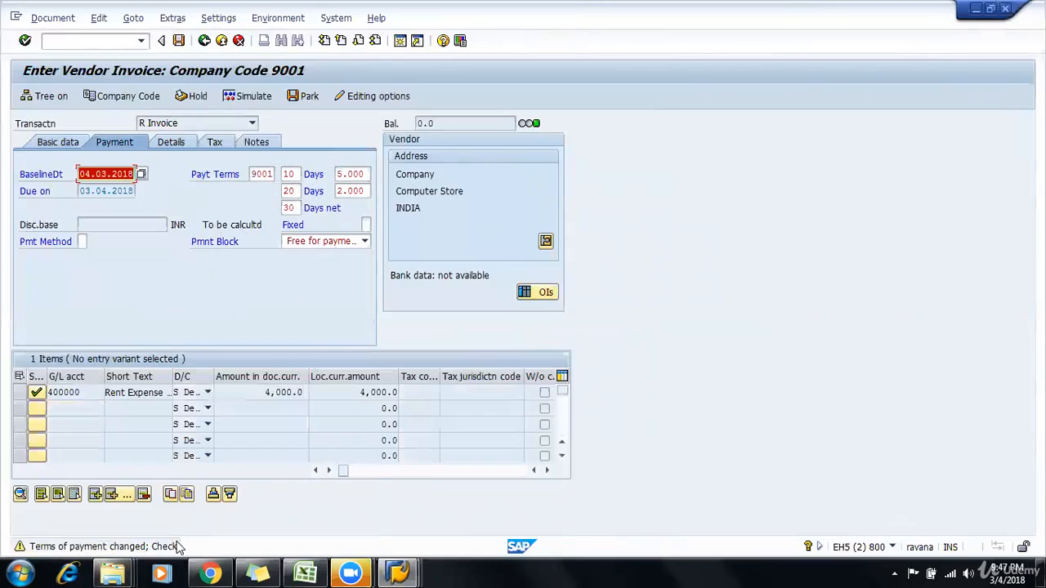
pyautogui.press('Return')
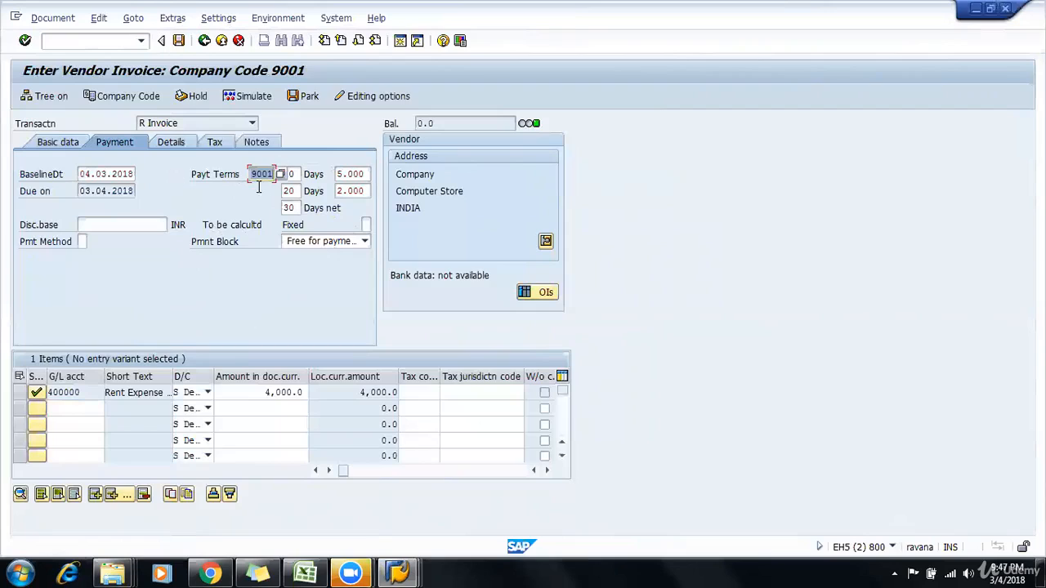
# Step: Post the vendor invoice and display the posted document
pyautogui.click(178, 40)
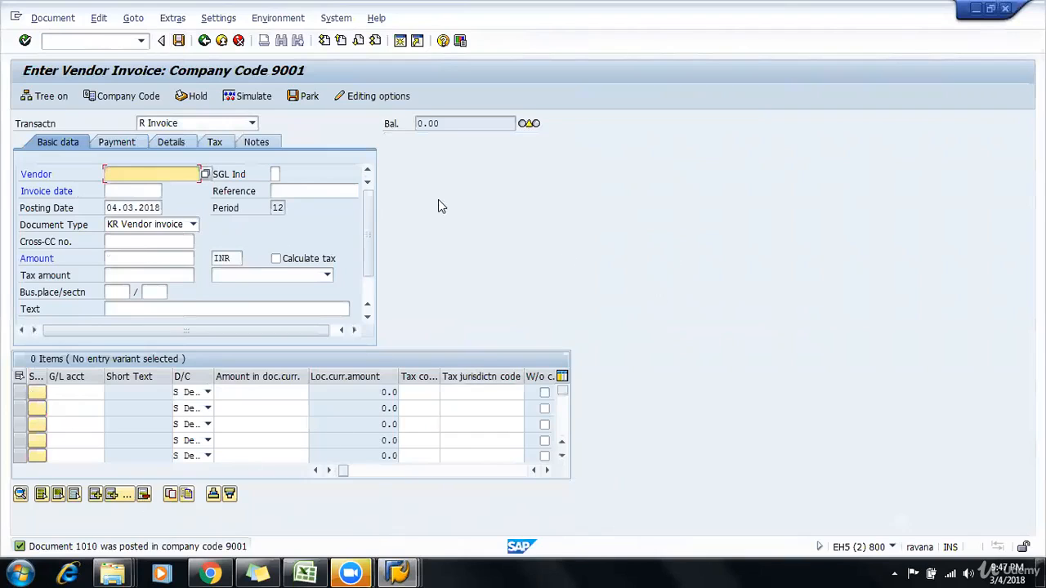
pyautogui.click(52, 18)
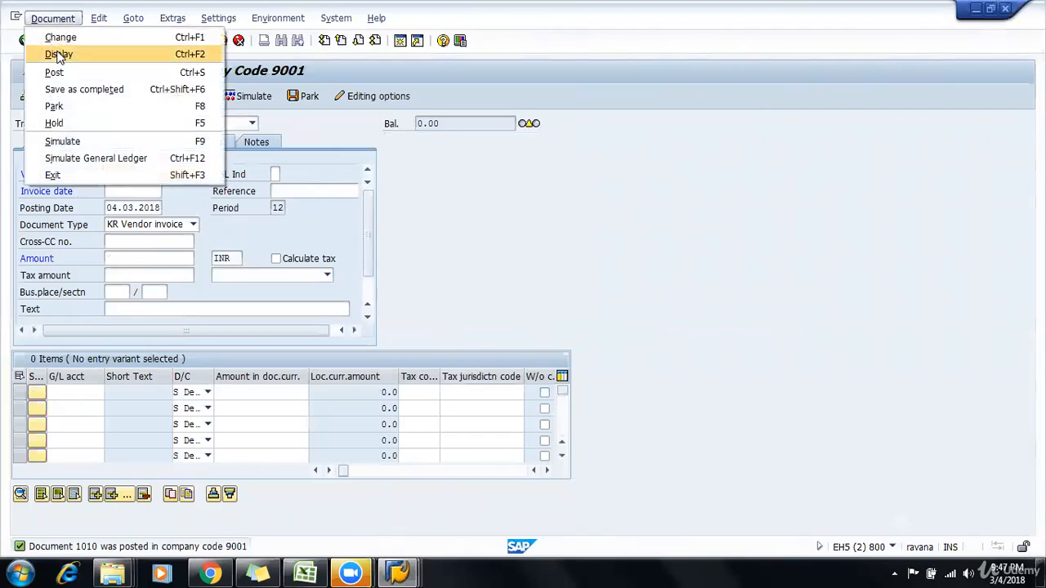
pyautogui.click(59, 54)
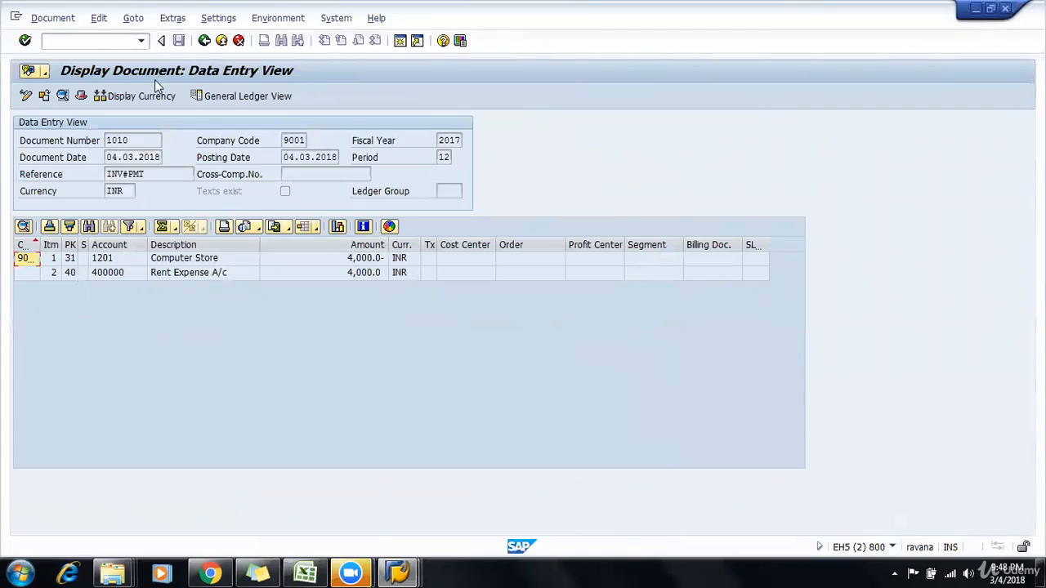
# Step: Open Post Outgoing Payments in the free SAP Easy Access session and enter 04032018 as the document date
pyautogui.click(415, 572)
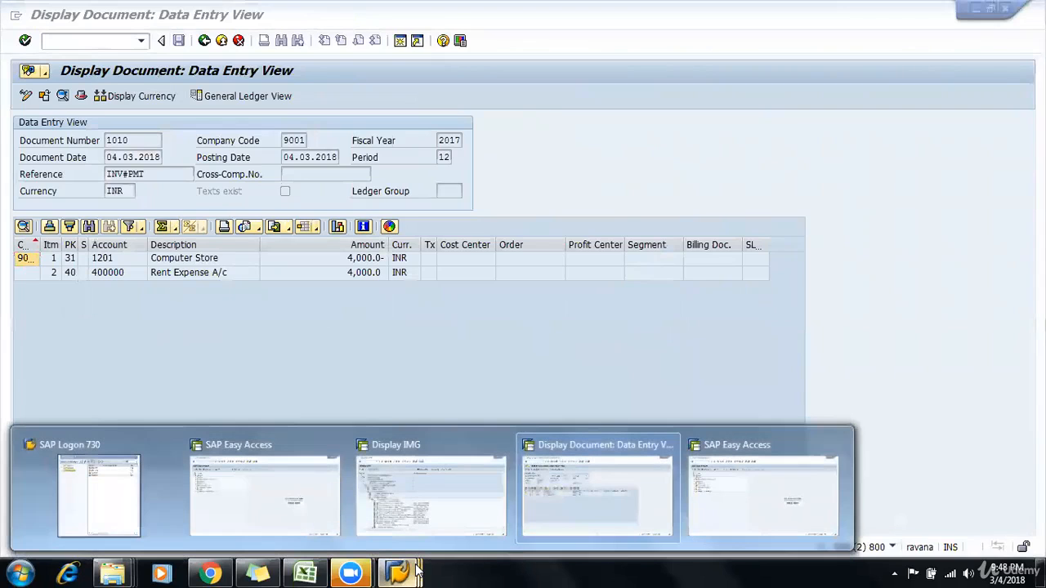
pyautogui.click(793, 499)
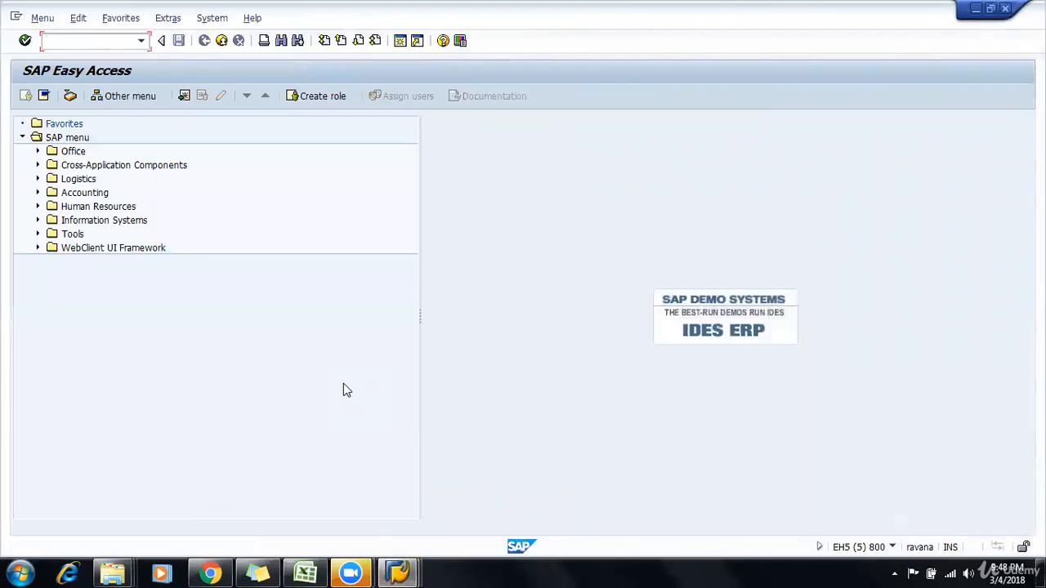
pyautogui.press('Return')
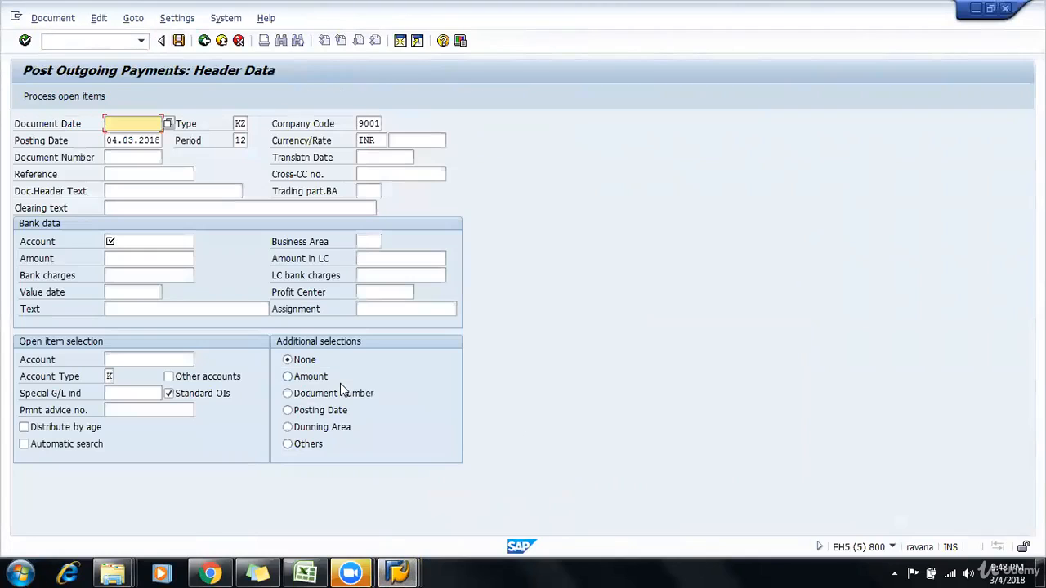
pyautogui.press('Down')
pyautogui.press('Return')
pyautogui.press('Tab')
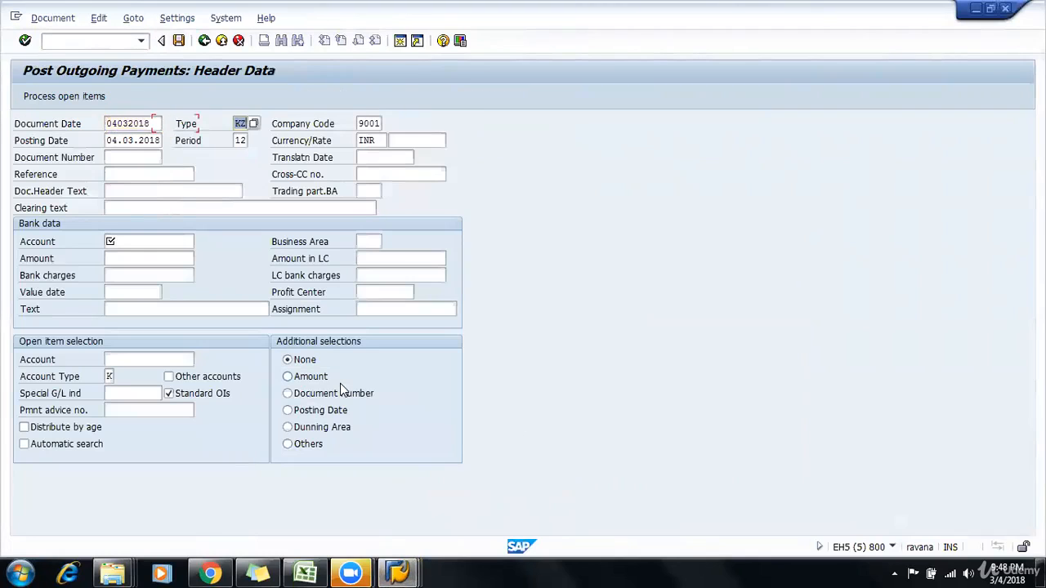
# Step: Enter PM as both the reference and the document header text of the outgoing payment
pyautogui.press('Tab')
pyautogui.press('Down')
pyautogui.hotkey('shift', 'Tab')
pyautogui.hotkey('shift', 'Tab')
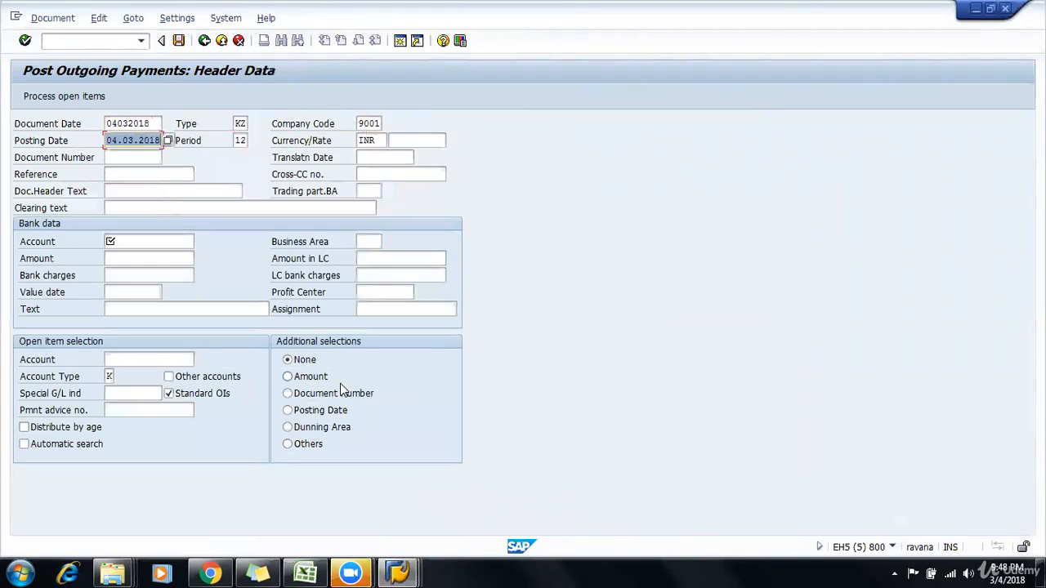
pyautogui.press('Down')
pyautogui.press('Down')
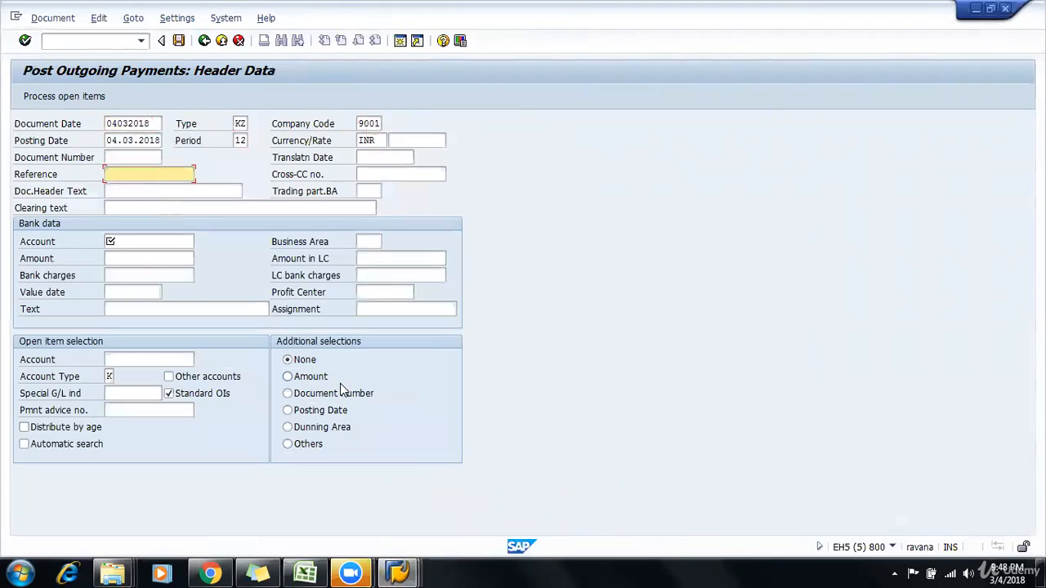
pyautogui.write('INV#6')
pyautogui.press('BackSpace')
pyautogui.press('BackSpace')
pyautogui.press('BackSpace')
pyautogui.press('BackSpace')
pyautogui.press('BackSpace')
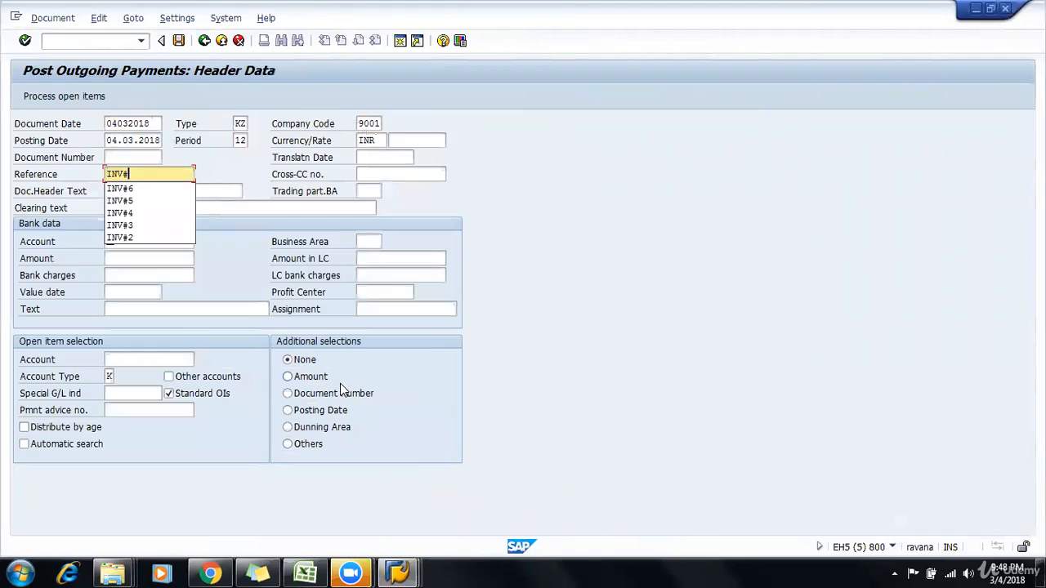
pyautogui.write('PM')
pyautogui.press('Tab')
# Step: Set the account in the outgoing payment's bank data to 100000 and proceed to the amount
pyautogui.press('Tab')
pyautogui.write('PM')
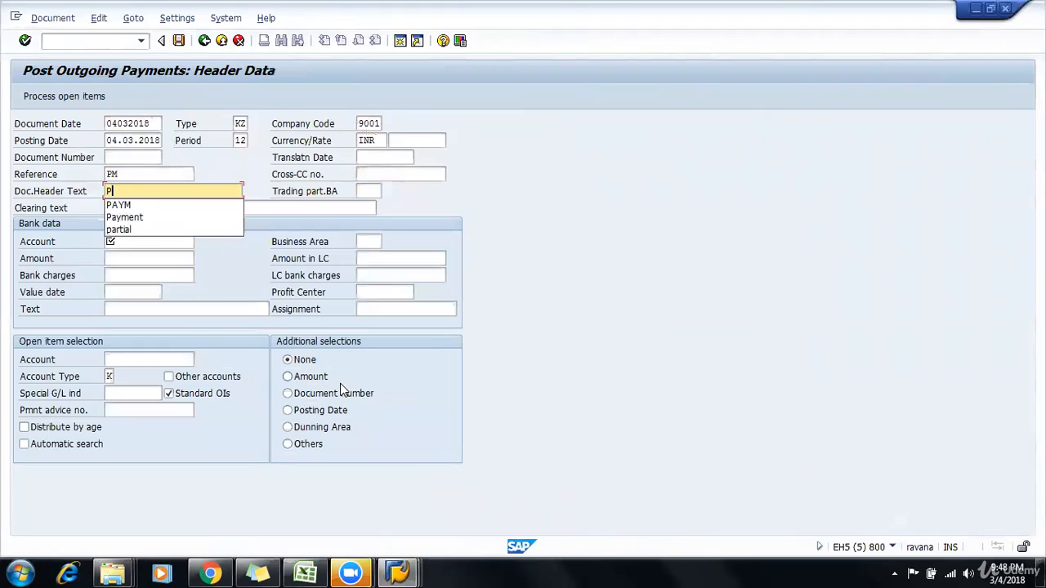
pyautogui.press('Tab')
pyautogui.press('Tab')
pyautogui.press('Tab')
pyautogui.write('100000')
pyautogui.press('Tab')
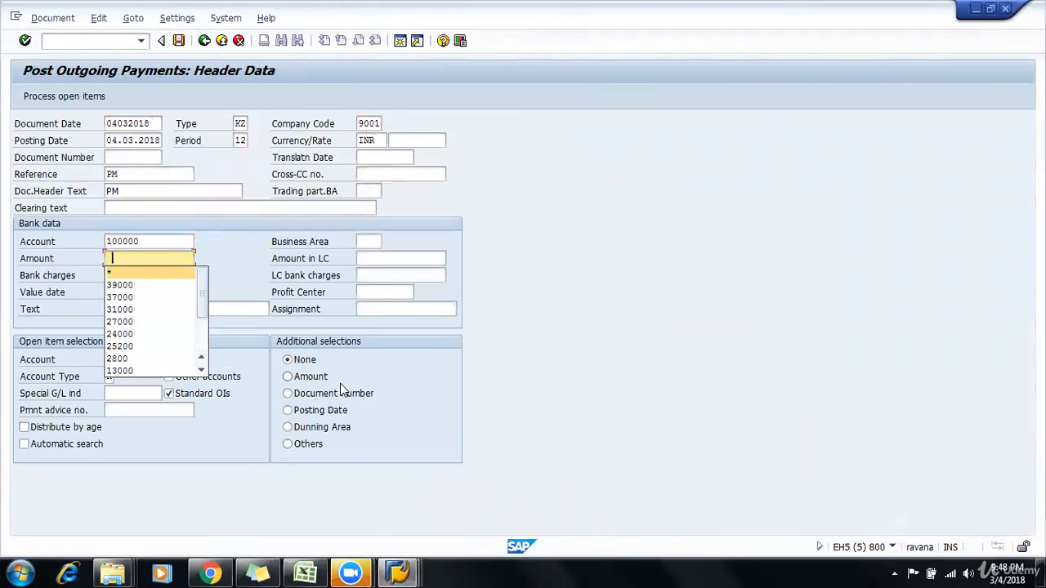
# Step: Set the outgoing payment's amount to 4000 and the open item selection account to 1201
pyautogui.press('Down')
pyautogui.write('4000')
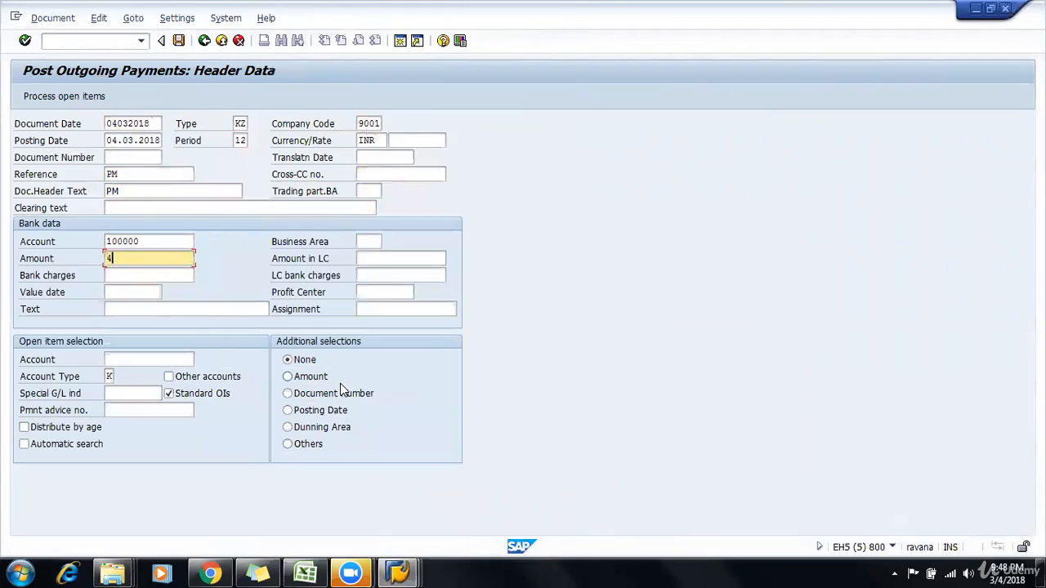
pyautogui.press('Tab')
pyautogui.press('Tab')
pyautogui.press('Tab')
pyautogui.press('Tab')
pyautogui.press('Tab')
pyautogui.press('Tab')
pyautogui.press('Tab')
pyautogui.press('space')
pyautogui.press('Down')
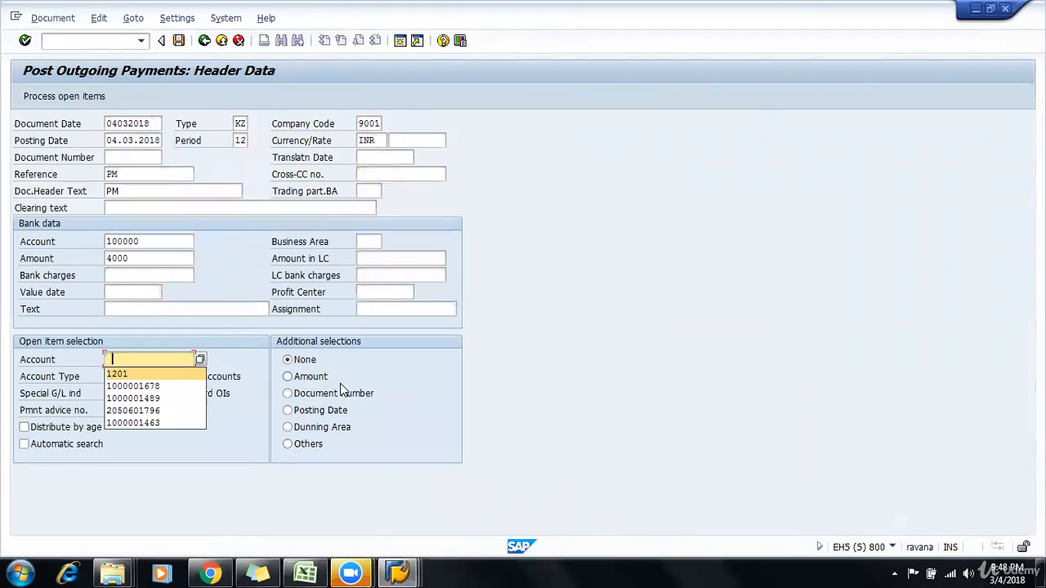
pyautogui.press('Return')
pyautogui.hotkey('shift', 'Tab')
pyautogui.hotkey('shift', 'Tab')
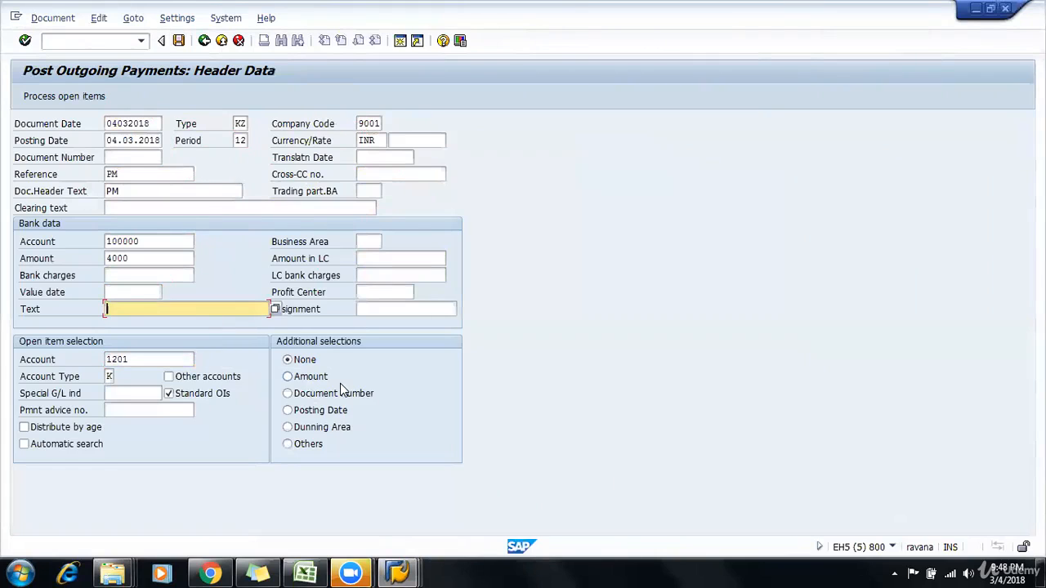
# Step: Check the first discount tier in cells F16 and G16 of the Excel payment terms sheet and return to the SAP payment
pyautogui.hotkey('alt', 'Tab')
pyautogui.hotkey('alt', 'Tab')
pyautogui.hotkey('alt', 'Tab')
pyautogui.hotkey('alt', 'Tab')
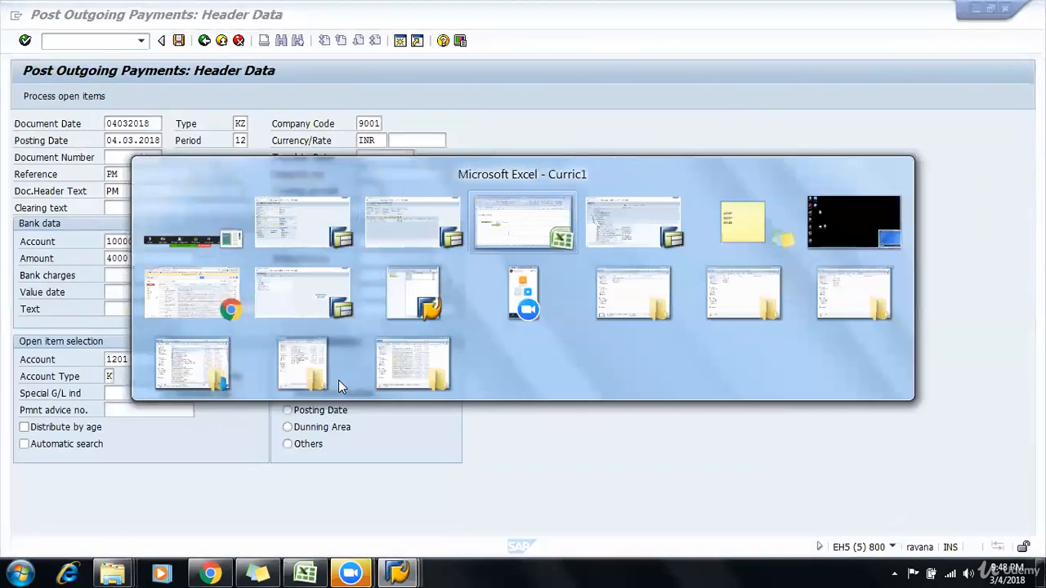
pyautogui.click(370, 387)
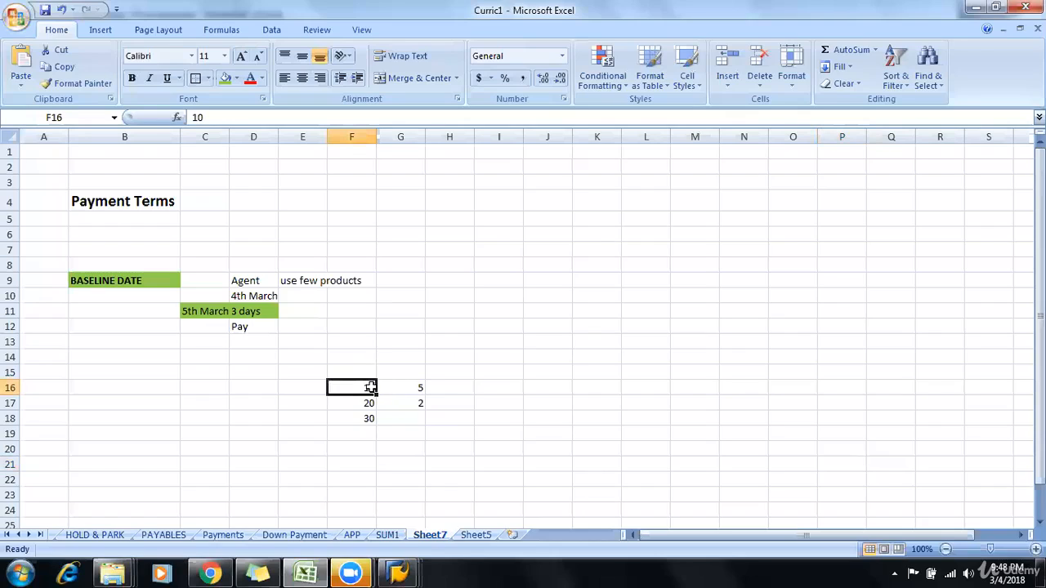
pyautogui.click(403, 388)
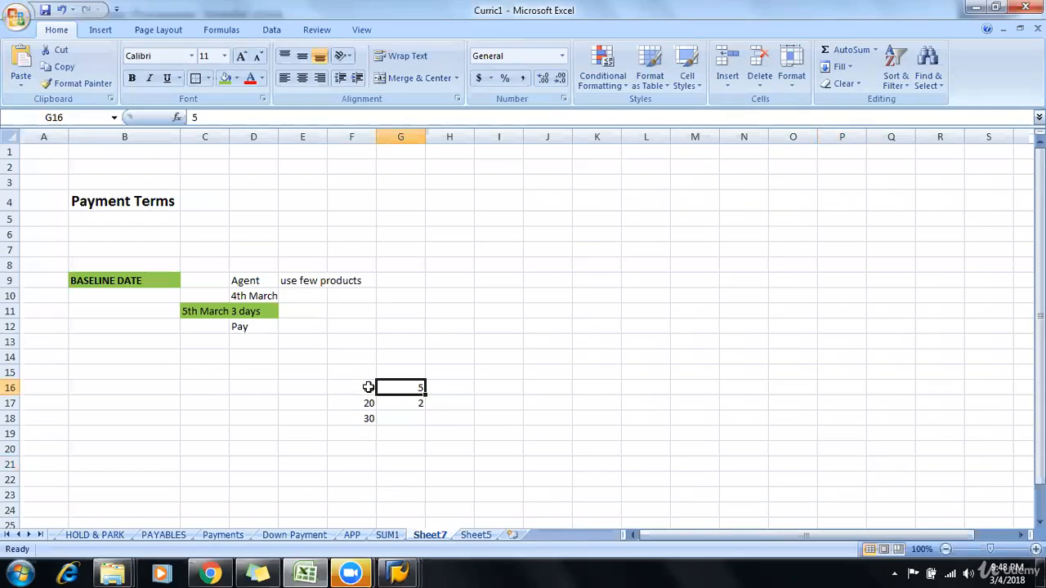
pyautogui.hotkey('alt', 'Tab')
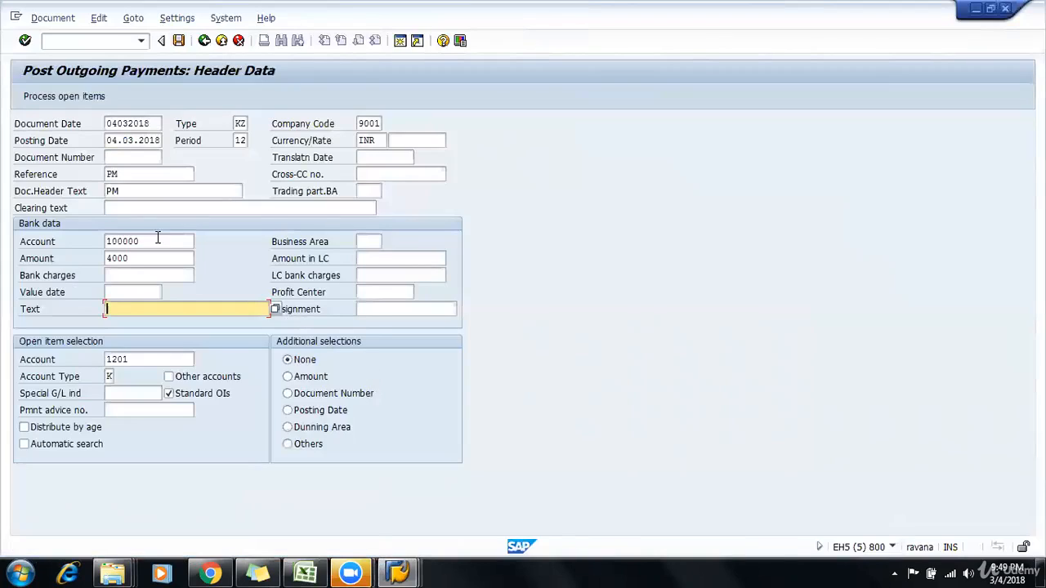
# Step: Process the open items without the 2,000 item and examine the cash discount amount and percentage of the 4,000 invoice
pyautogui.click(60, 96)
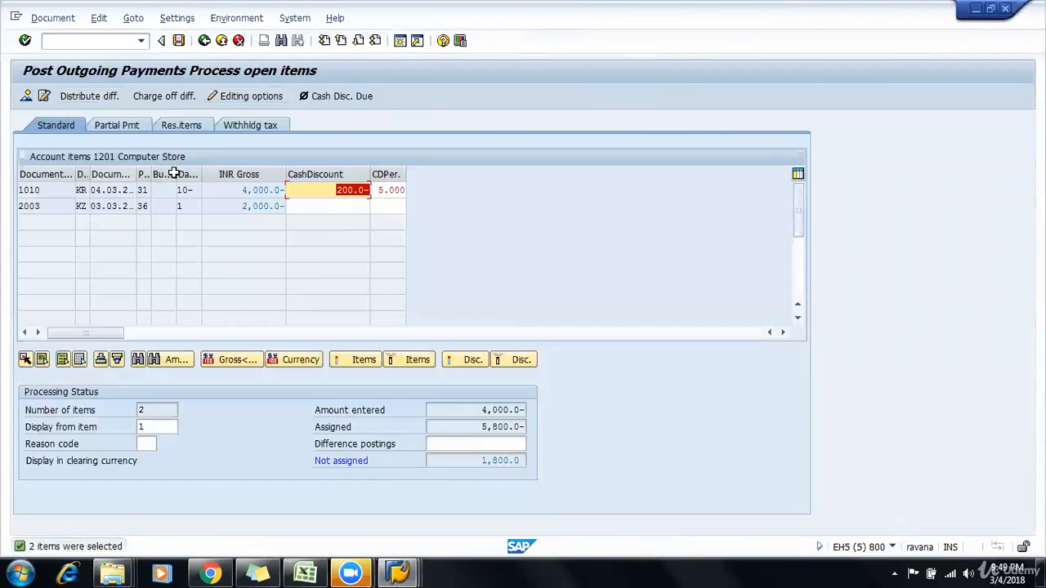
pyautogui.doubleClick(249, 206)
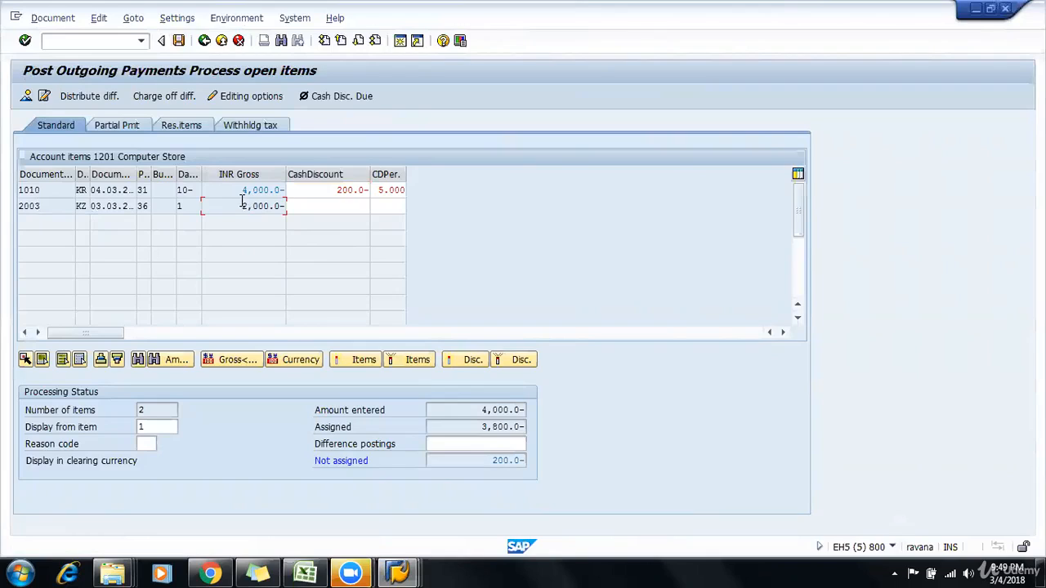
pyautogui.moveTo(242, 190); pyautogui.dragTo(315, 198)
pyautogui.click(227, 197)
pyautogui.click(329, 190)
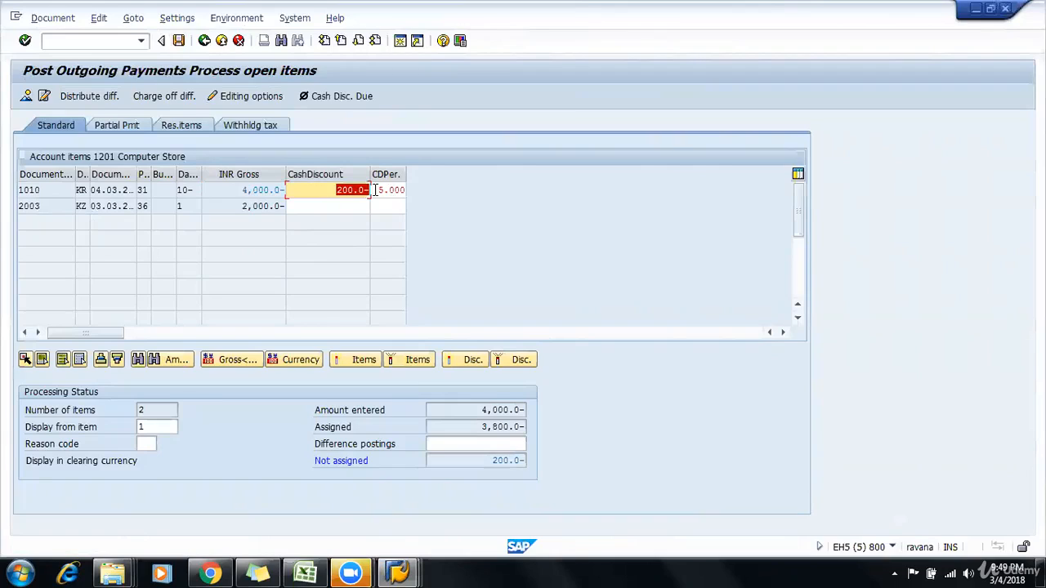
pyautogui.click(380, 191)
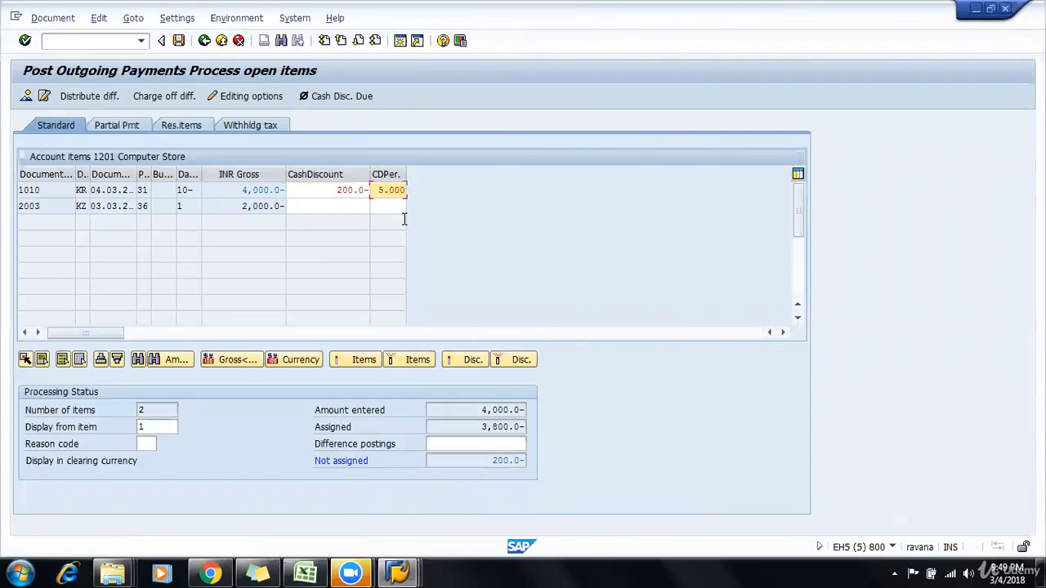
pyautogui.moveTo(405, 219); pyautogui.dragTo(467, 229)
# Step: Discard the payment and start another with document date 04032018 and posting date 5.03.2018
pyautogui.click(239, 41)
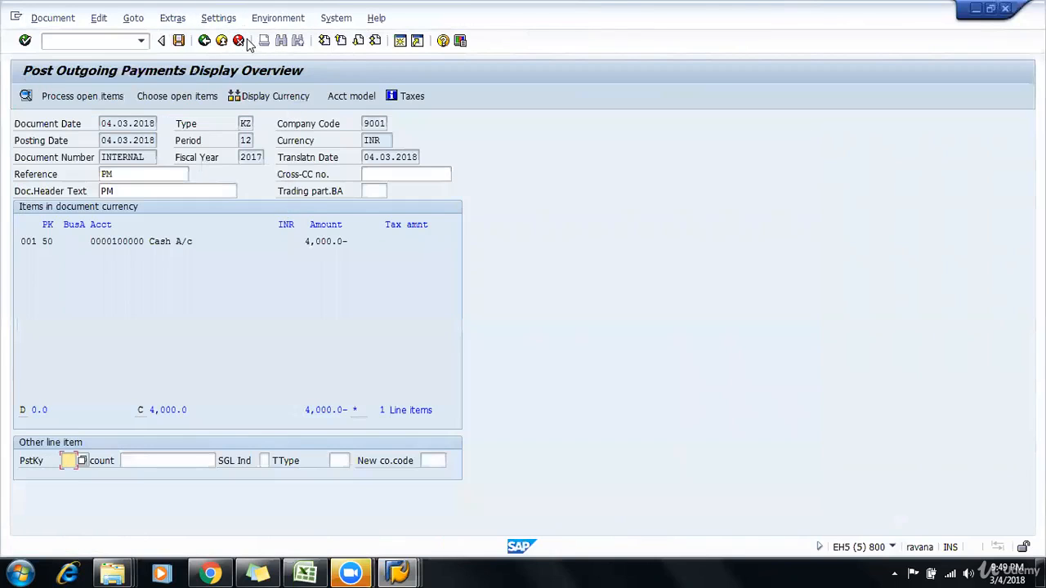
pyautogui.click(239, 41)
pyautogui.click(211, 311)
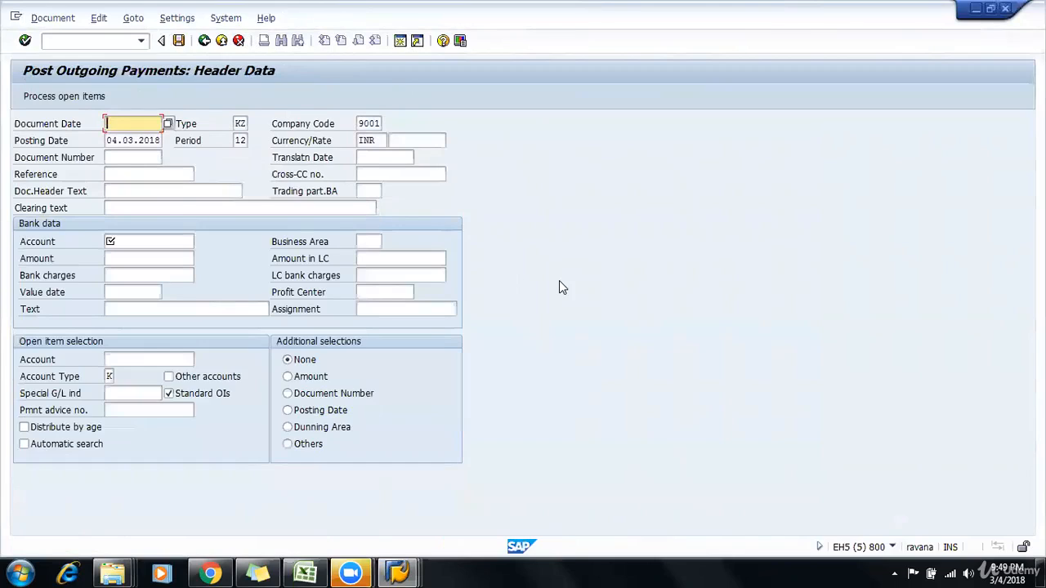
pyautogui.write('04032018')
pyautogui.press('Tab')
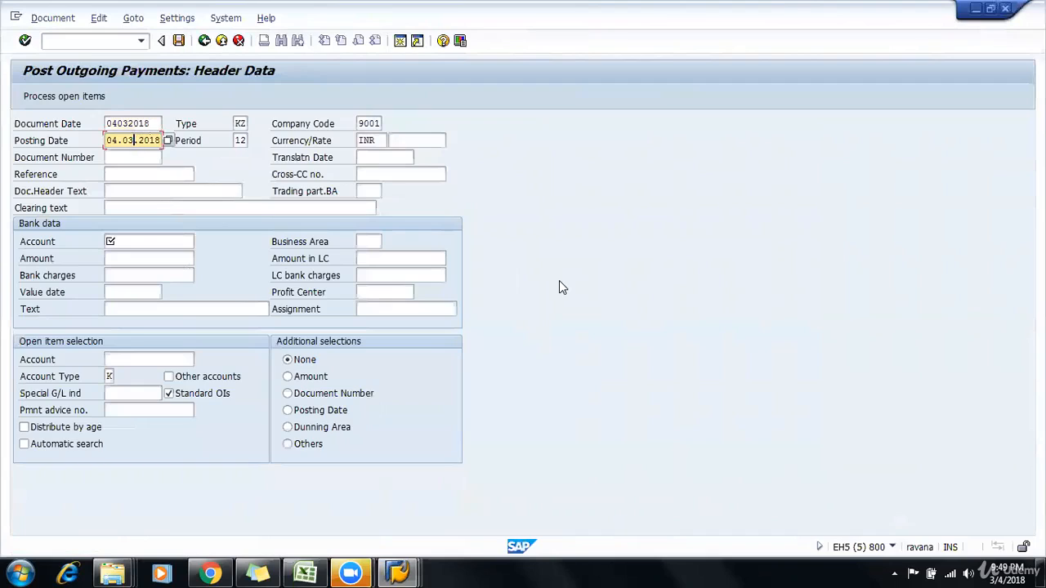
pyautogui.press('BackSpace')
pyautogui.press('BackSpace')
pyautogui.write('5')
pyautogui.press('Tab')
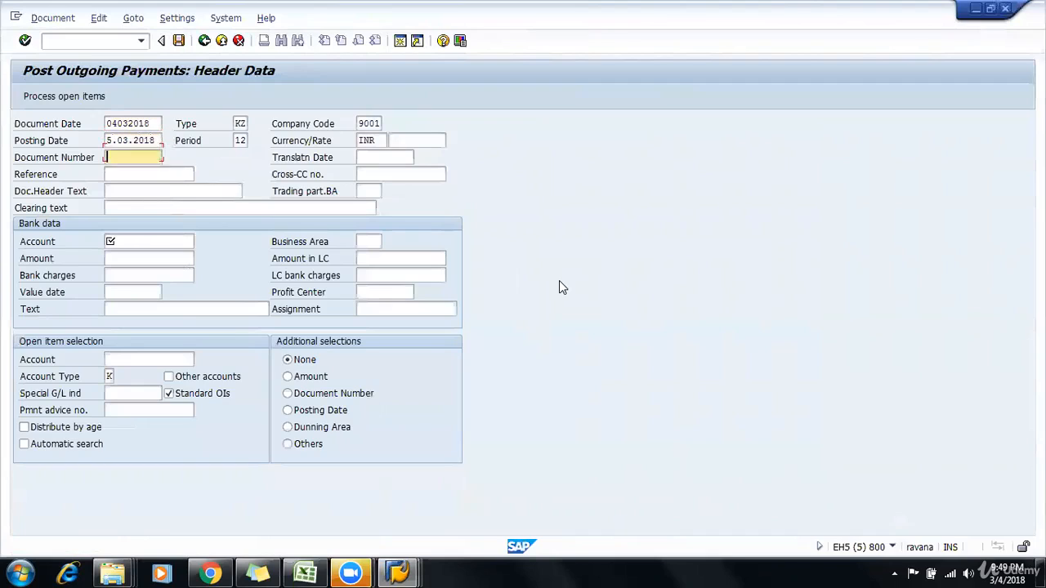
# Step: Enter PM as the reference and document header text of the payment posted on 5.03.2018
pyautogui.press('Tab')
pyautogui.press('Tab')
pyautogui.write('PM')
pyautogui.hotkey('shift', 'Tab')
pyautogui.write('PM')
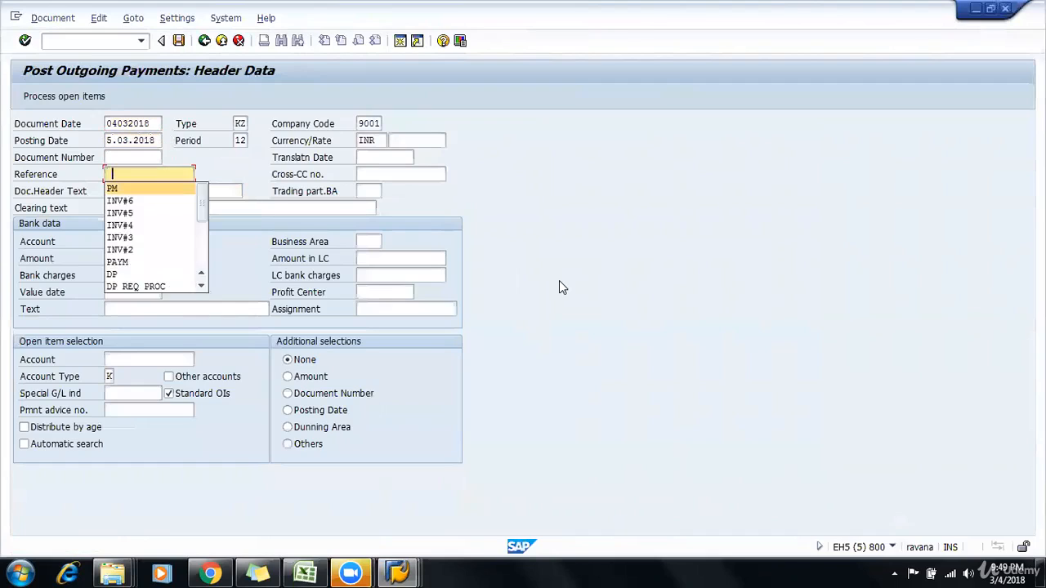
# Step: Set the bank account to 100000, the amount to 4000 and the open item account to 1201, and display the open items
pyautogui.press('Tab')
pyautogui.press('Tab')
pyautogui.press('Tab')
pyautogui.write('100000')
pyautogui.press('Tab')
pyautogui.write('4000')
pyautogui.press('Tab')
pyautogui.press('Tab')
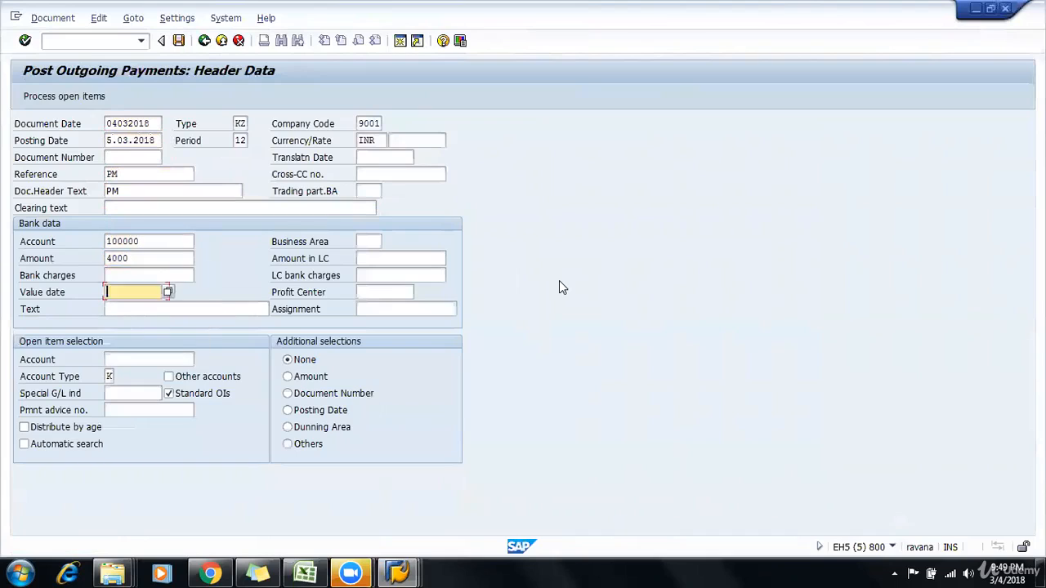
pyautogui.press('Tab')
pyautogui.press('Tab')
pyautogui.write('1201')
pyautogui.press('Return')
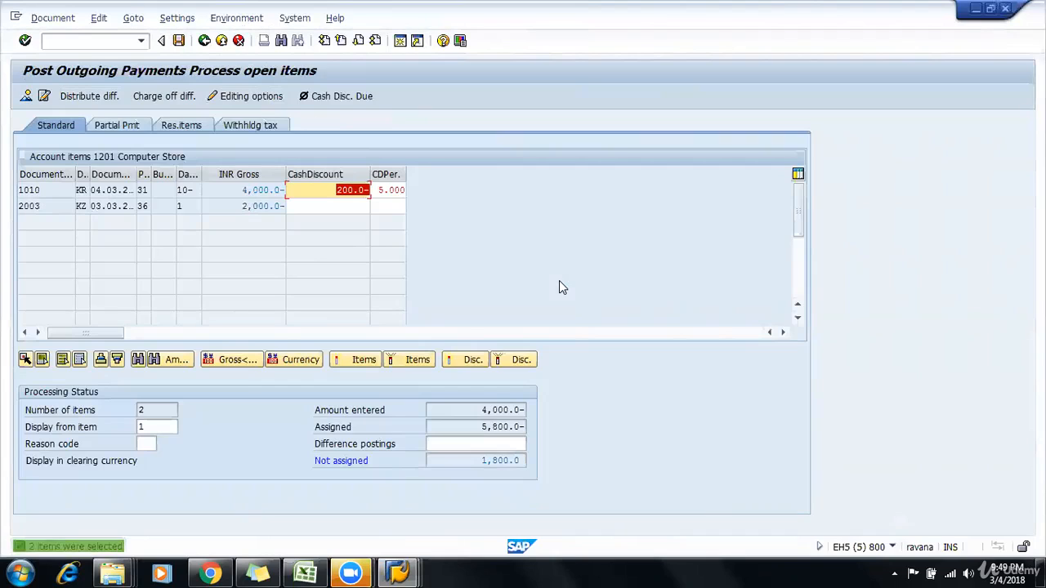
# Step: Discard the payment and start another with document date 04032018 and posting date 15.03.2018
pyautogui.click(239, 40)
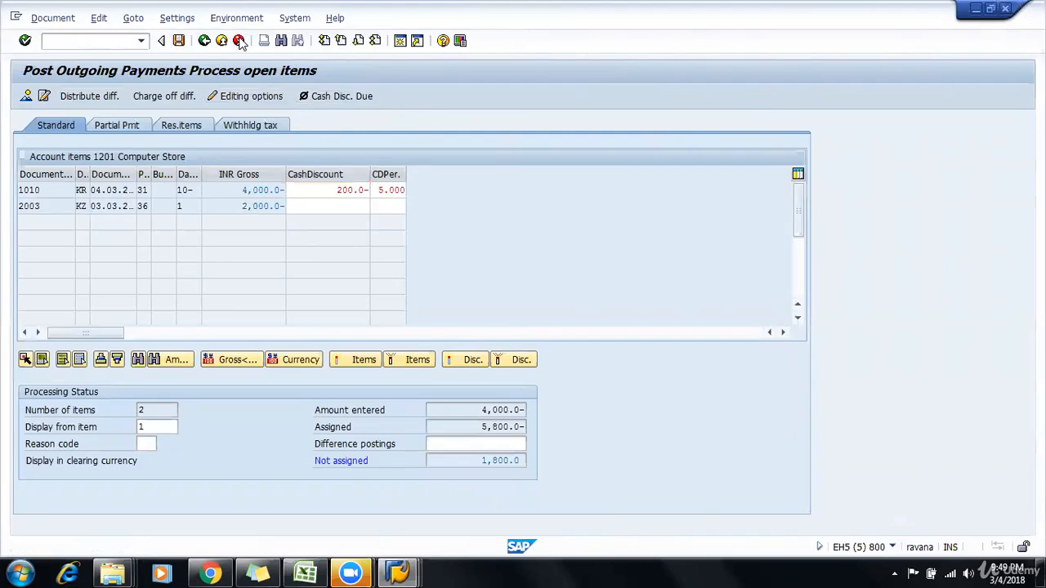
pyautogui.click(239, 40)
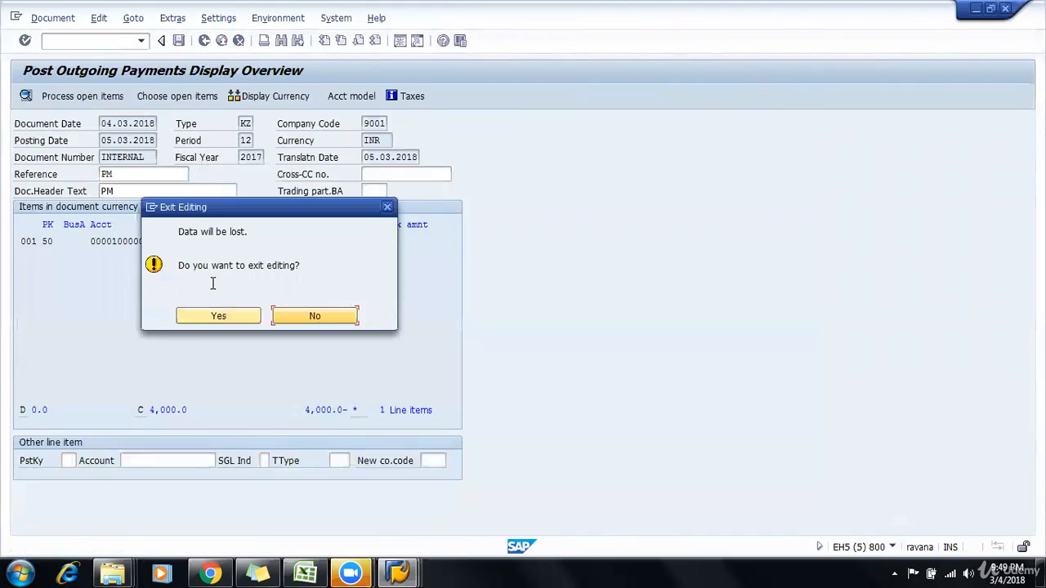
pyautogui.click(214, 315)
pyautogui.write('04032018')
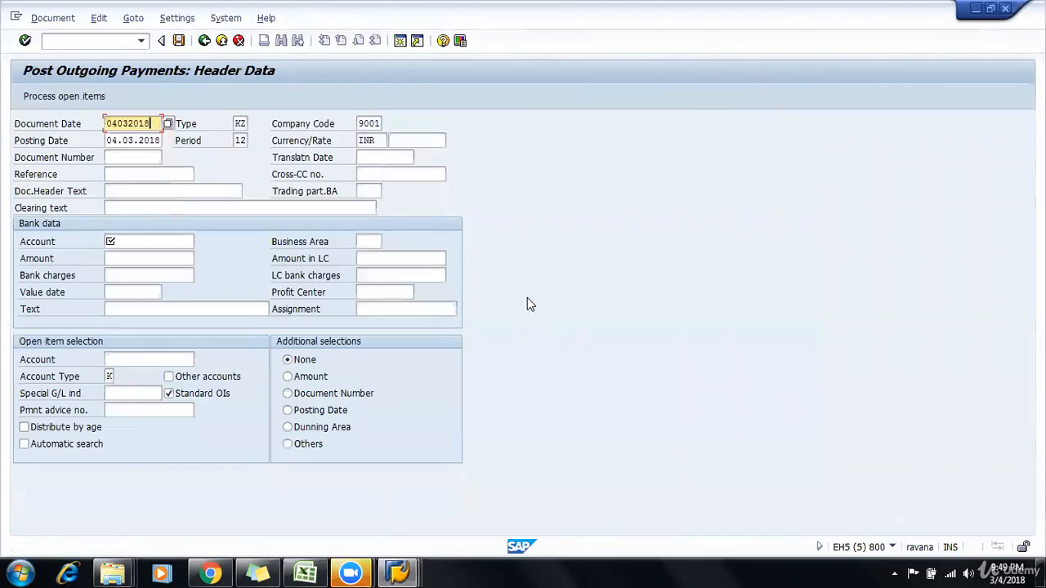
pyautogui.press('Tab')
pyautogui.press('Left')
pyautogui.press('Left')
pyautogui.press('BackSpace')
pyautogui.press('BackSpace')
pyautogui.write('15')
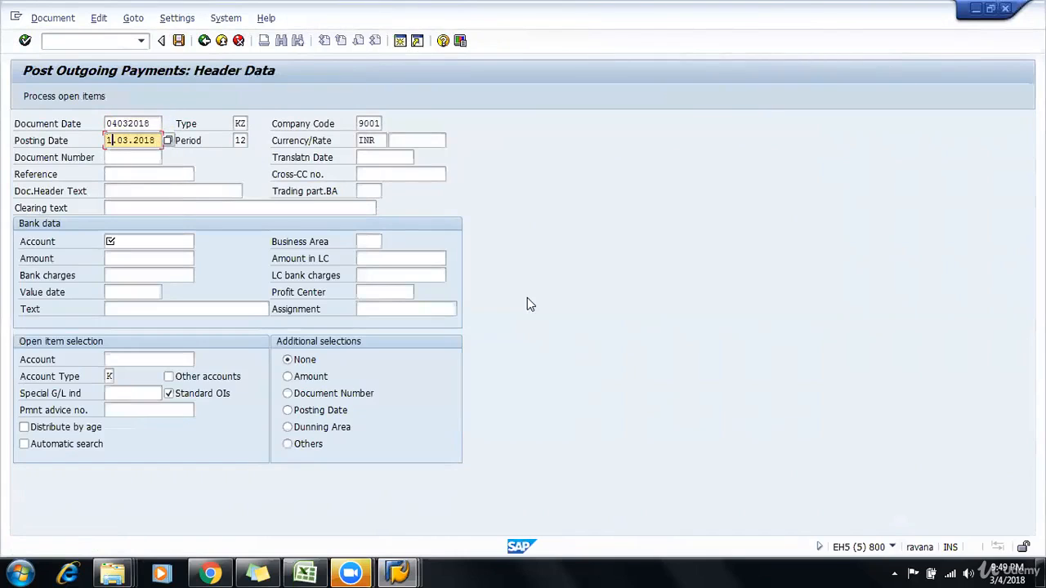
# Step: Display the open items of account 1201 for a payment of 4000 from bank account 100000 posted on 15.03.2018
pyautogui.press('Down')
pyautogui.press('Down')
pyautogui.press('Down')
pyautogui.press('Down')
pyautogui.press('Down')
pyautogui.write('100000')
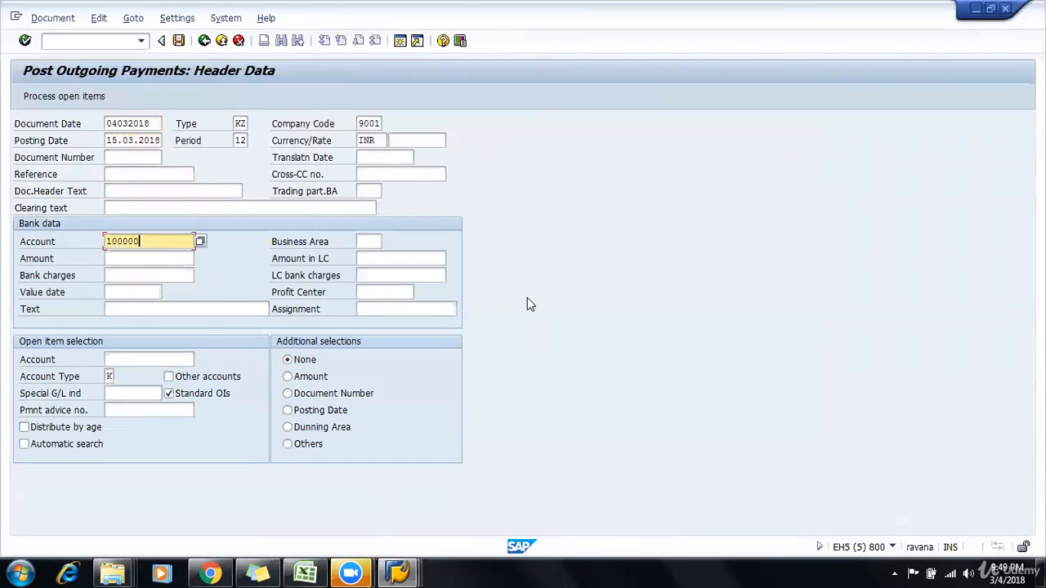
pyautogui.press('Down')
pyautogui.write('4000')
pyautogui.press('Down')
pyautogui.press('Down')
pyautogui.press('Down')
pyautogui.press('Down')
pyautogui.write('1201')
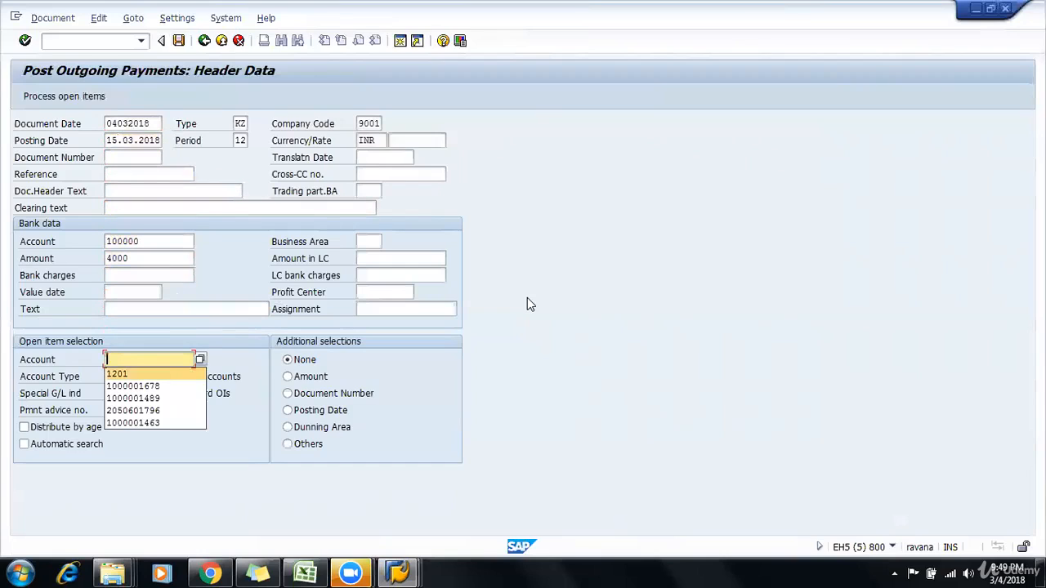
pyautogui.press('Return')
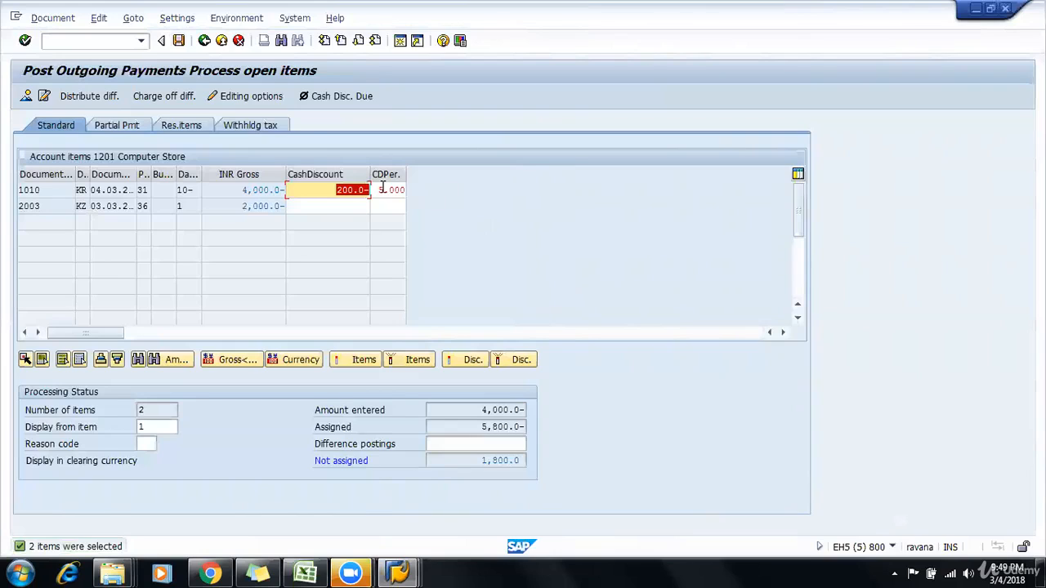
# Step: Exit the payment without saving and reopen Post Outgoing Payments
pyautogui.click(226, 46)
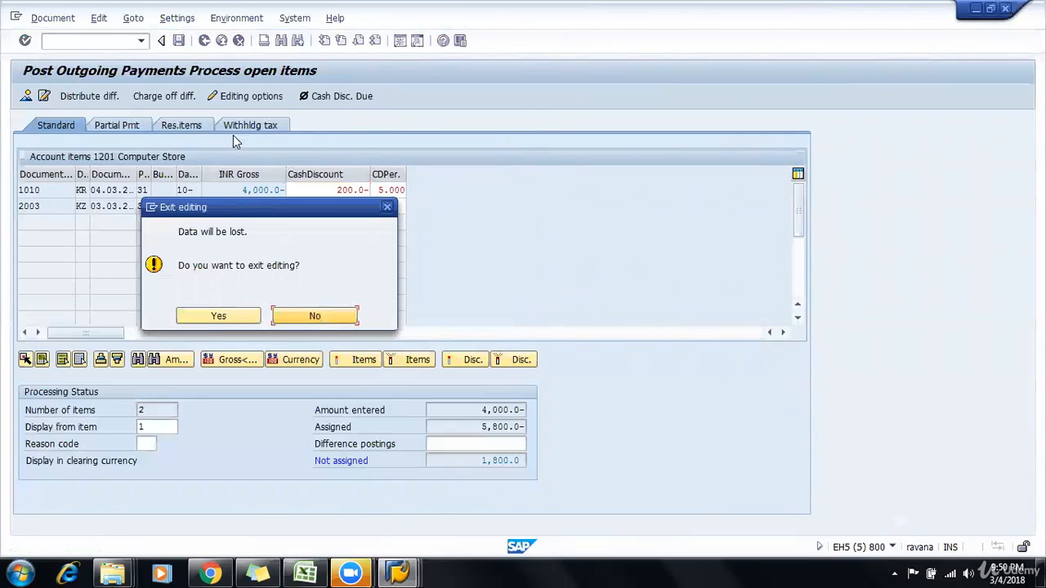
pyautogui.click(210, 317)
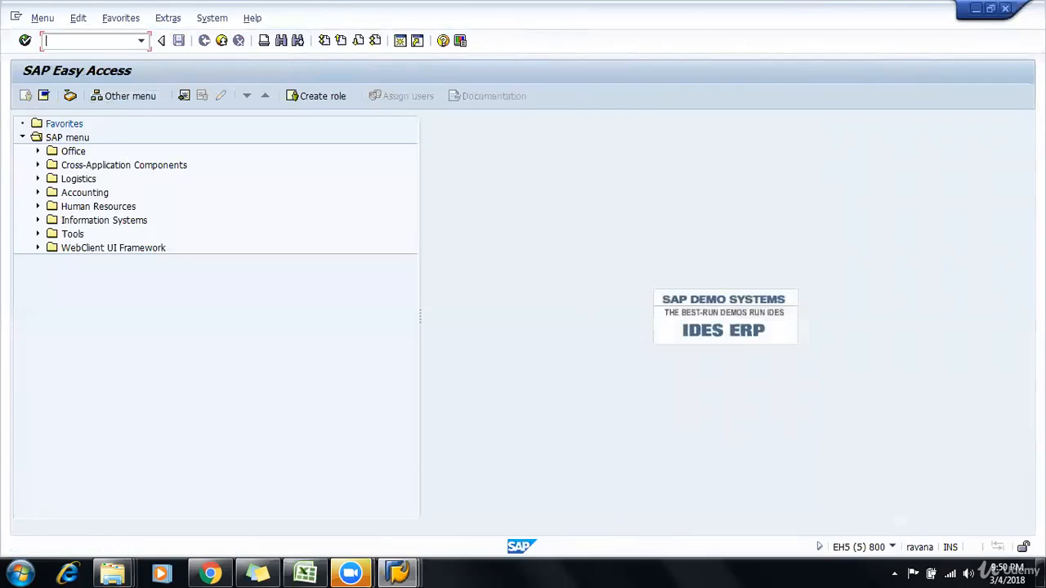
pyautogui.write('F-53')
pyautogui.press('Return')
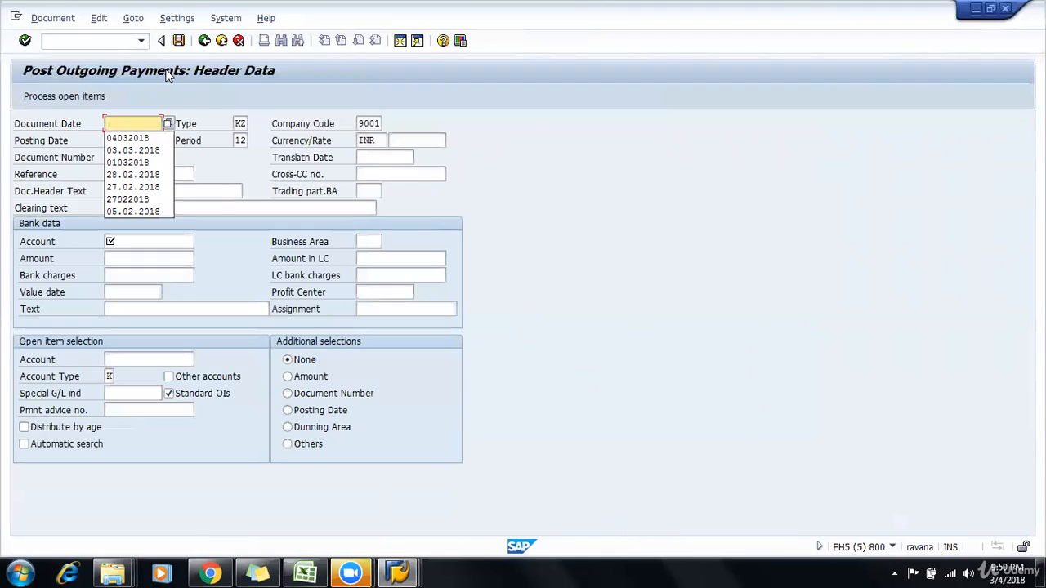
# Step: Set both the document date and the posting date of the outgoing payment to 15032018
pyautogui.write('150')
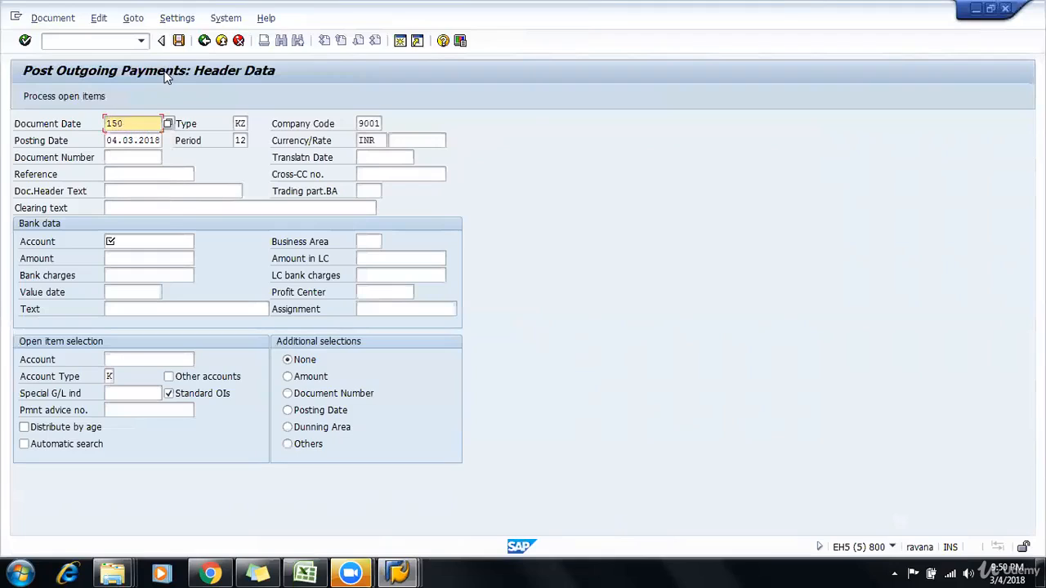
pyautogui.write('32018')
pyautogui.press('Tab')
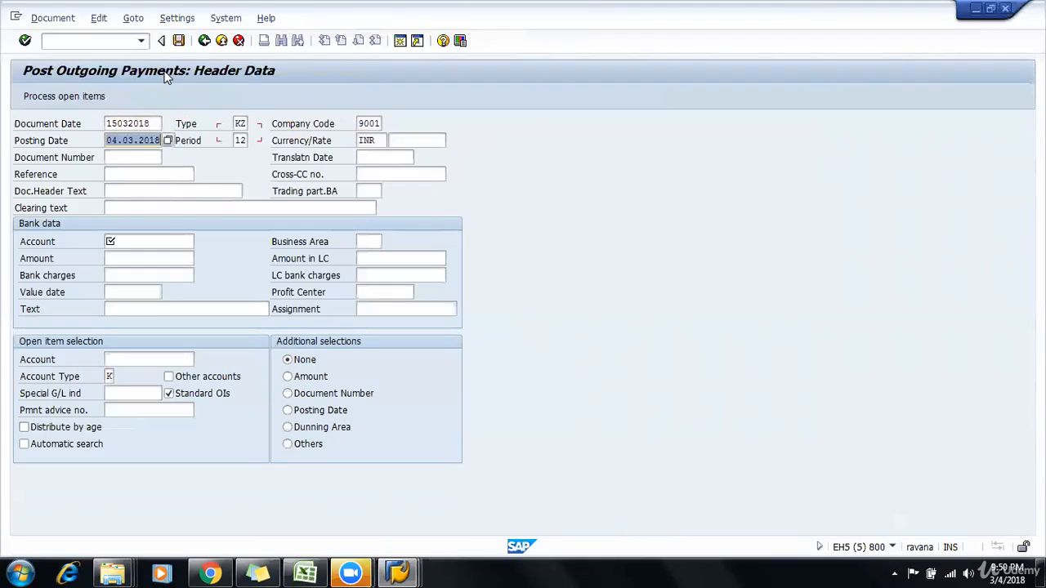
pyautogui.write('1503')
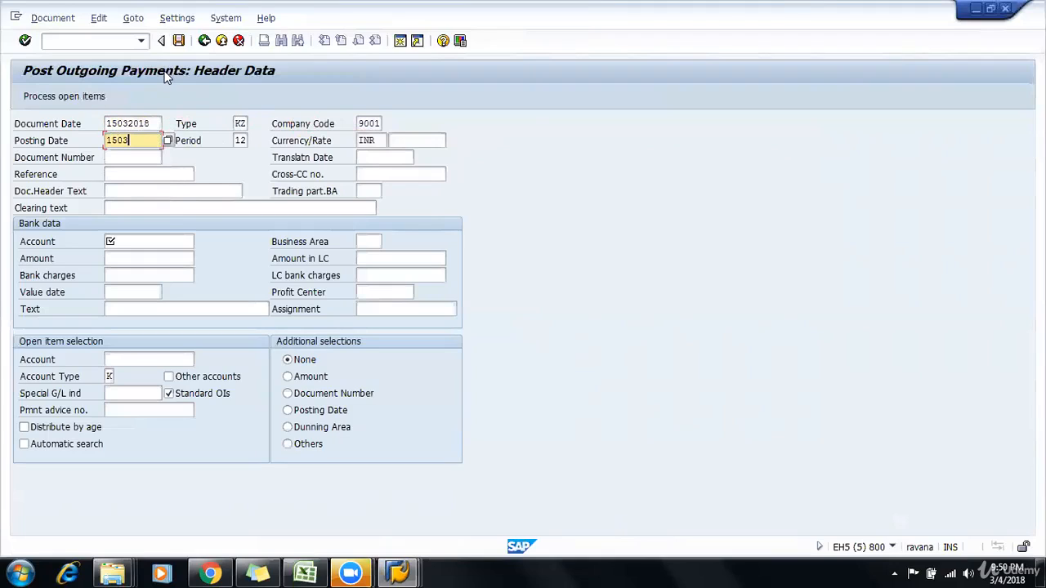
# Step: Enter PM as both the reference and the document header text
pyautogui.press('Tab')
pyautogui.press('Tab')
pyautogui.press('Tab')
pyautogui.press('Tab')
pyautogui.press('Tab')
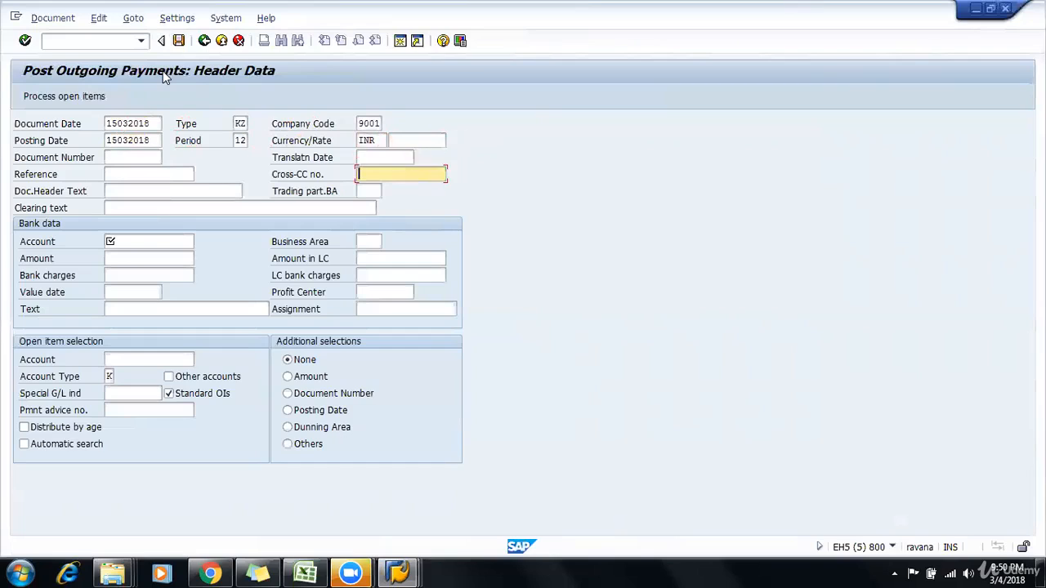
pyautogui.write('PM')
pyautogui.press('Tab')
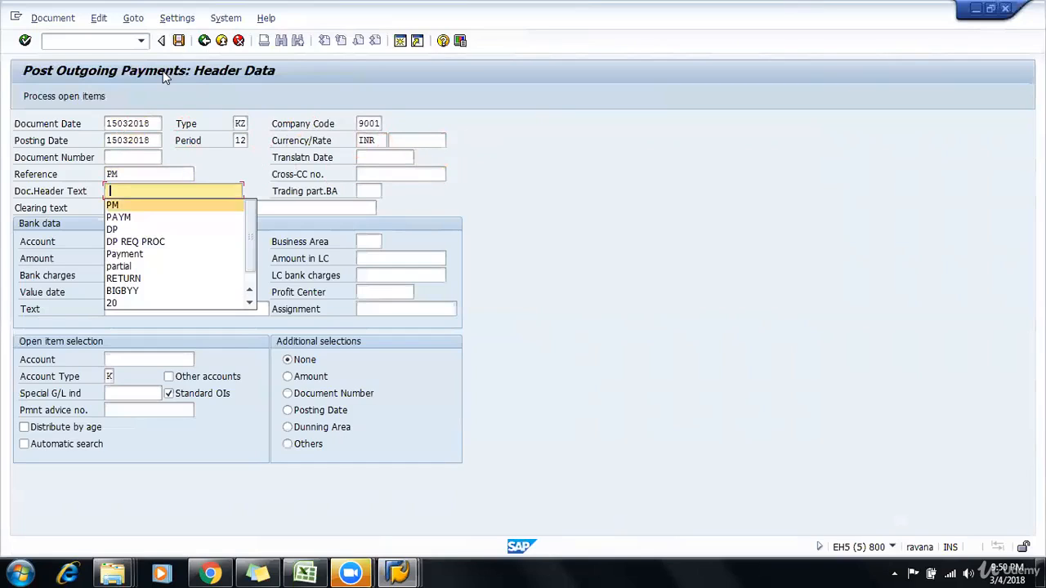
pyautogui.write('PM')
# Step: Enter the bank data of the outgoing payment with amount 4000 and account 100000
pyautogui.press('Tab')
pyautogui.press('Tab')
pyautogui.press('Tab')
pyautogui.press('Down')
pyautogui.press('Return')
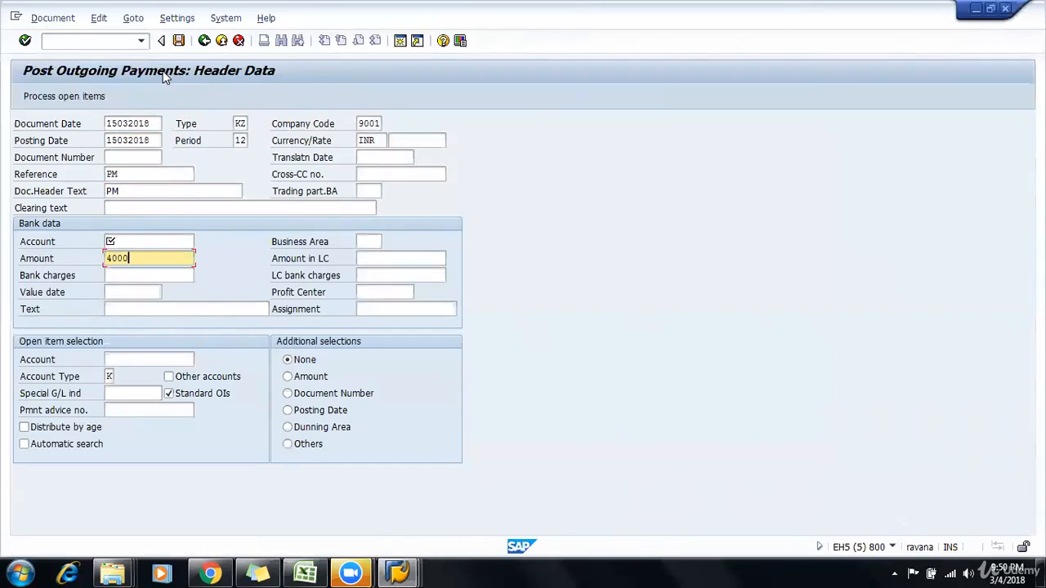
pyautogui.press('Up')
pyautogui.press('Down')
pyautogui.press('Return')
# Step: Select account 1201 for the open item selection and display its open items, accepting the future document date
pyautogui.press('Down')
pyautogui.press('Down')
pyautogui.press('Down')
pyautogui.press('Down')
pyautogui.press('Down')
pyautogui.press('Down')
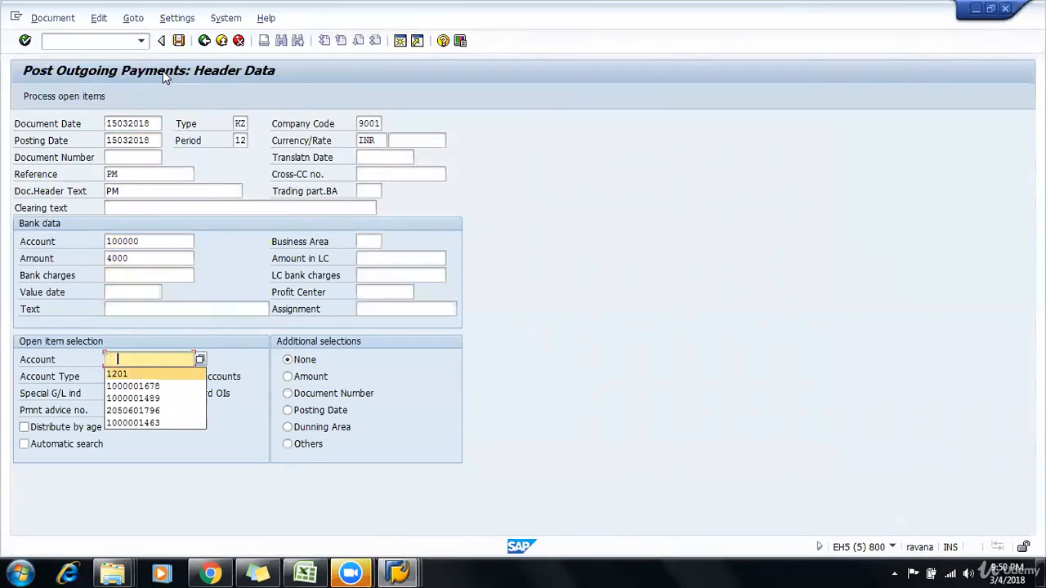
pyautogui.press('Return')
pyautogui.press('Return')
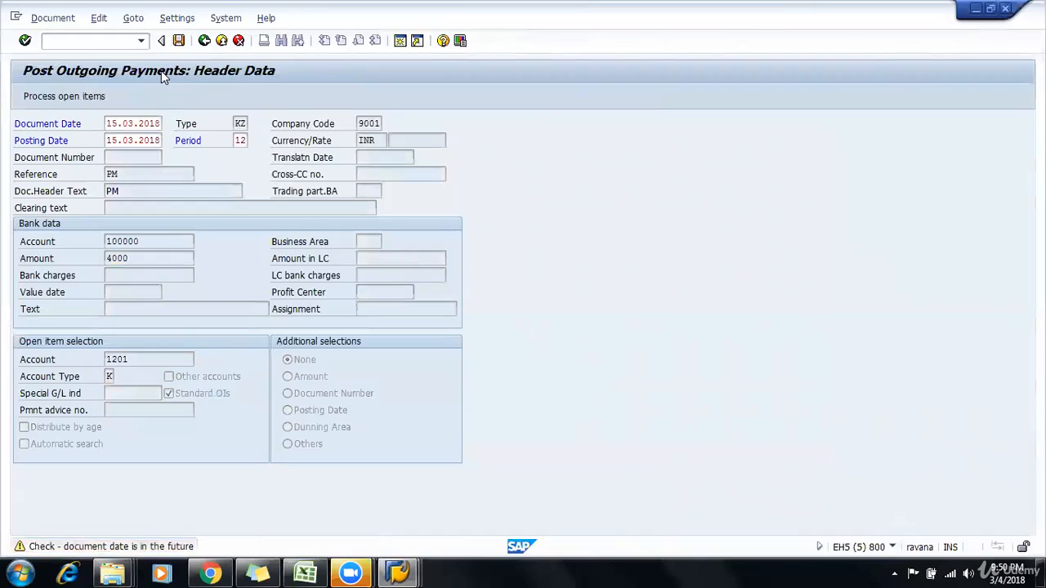
pyautogui.press('Return')
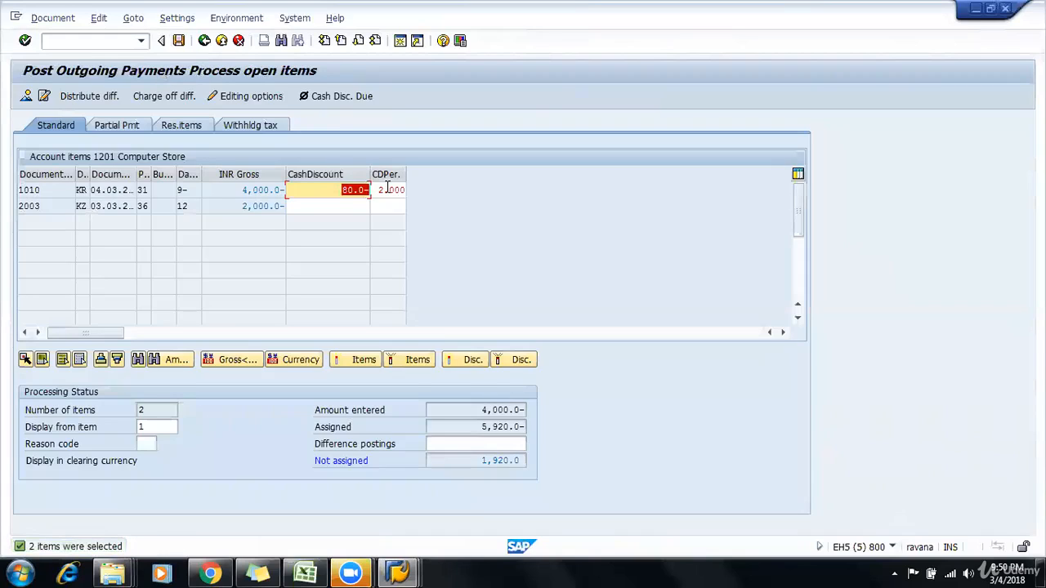
# Step: Check the invoice's cash discount percentage against the day and percentage tiers in the Excel payment terms sheet, and return to SAP
pyautogui.press('Tab')
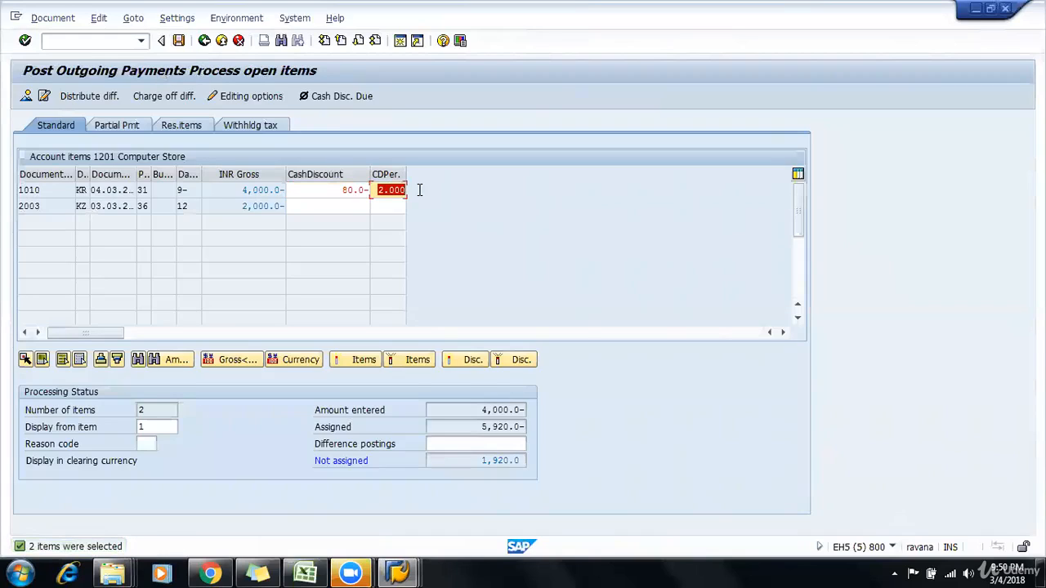
pyautogui.press('super+Tab')
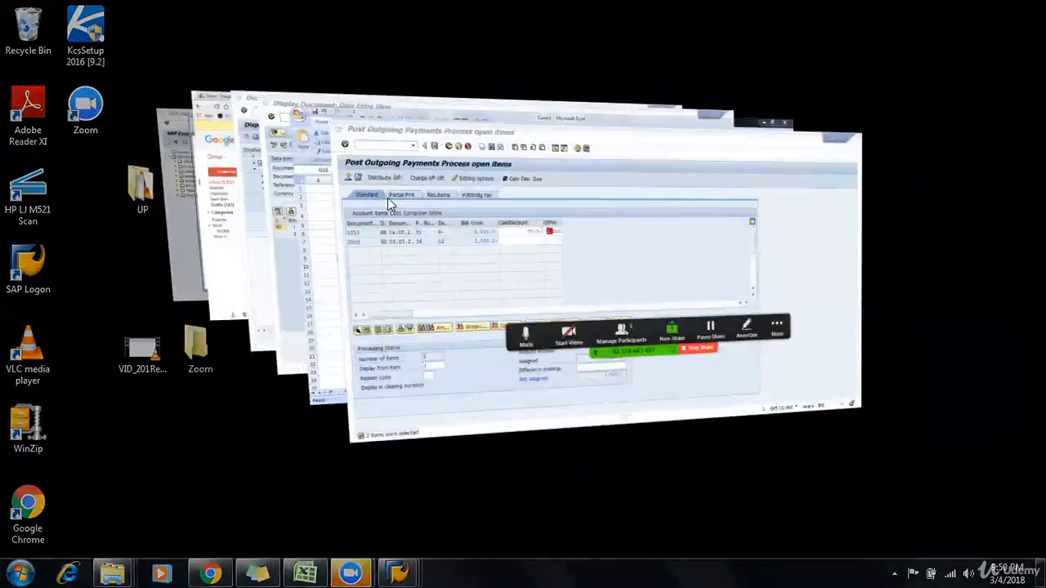
pyautogui.press('super+Tab')
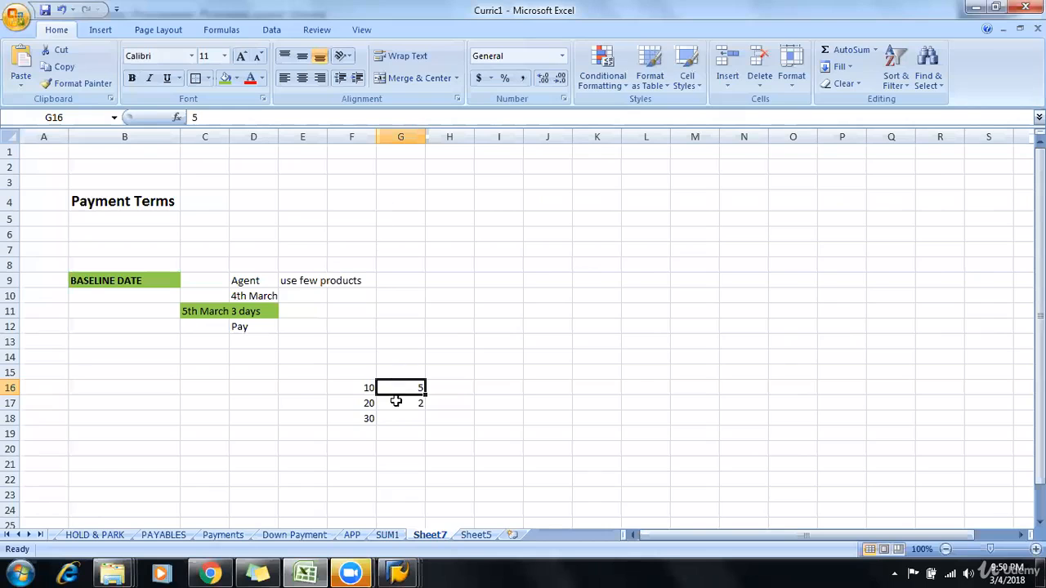
pyautogui.click(391, 401)
pyautogui.click(370, 401)
pyautogui.click(416, 402)
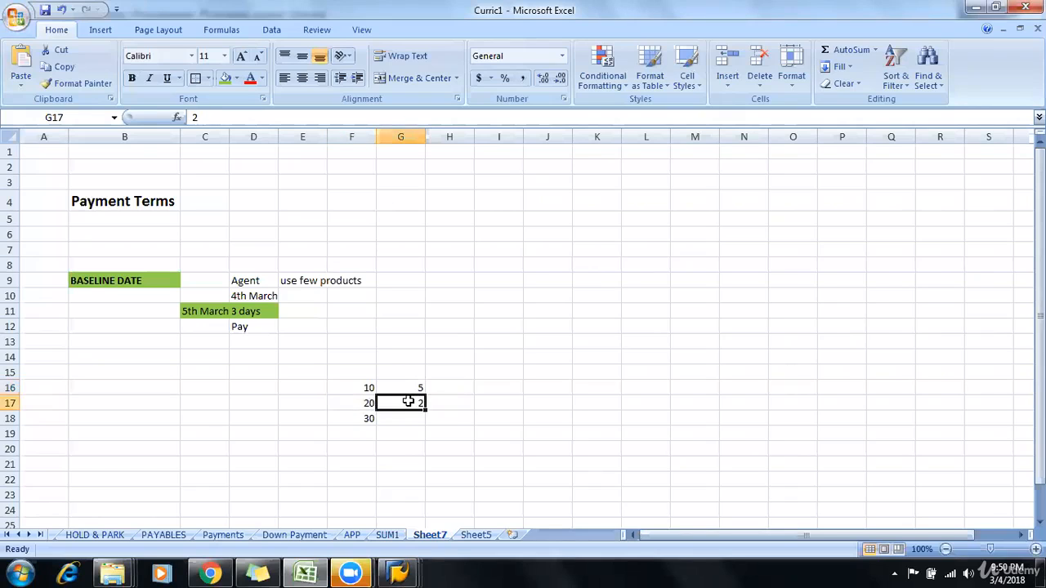
pyautogui.hotkey('alt', 'Tab')
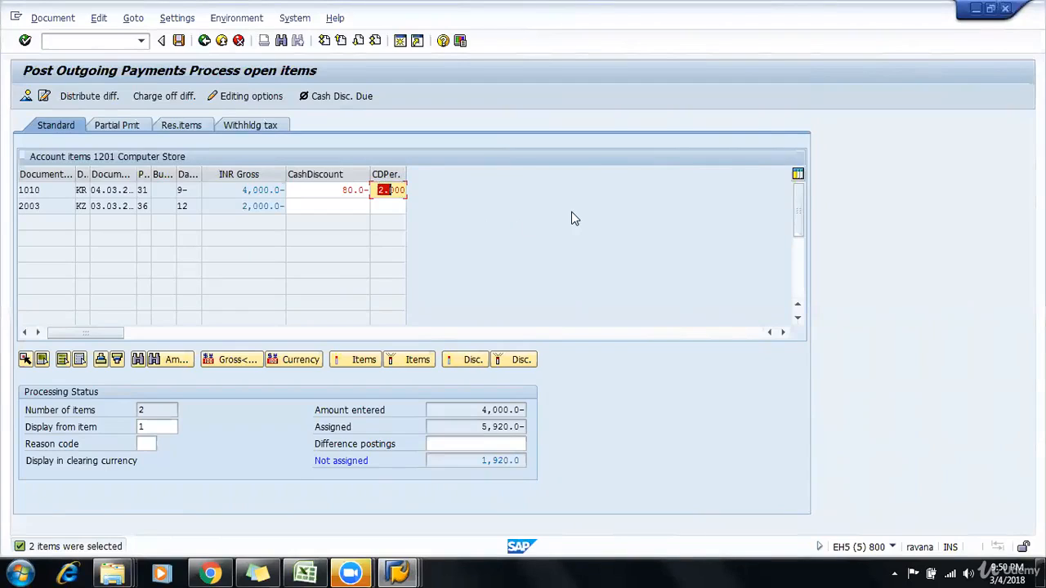
# Step: Deactivate the 2,000 open item of document 2003 and try to post the payment against invoice 1010 only
pyautogui.doubleClick(257, 206)
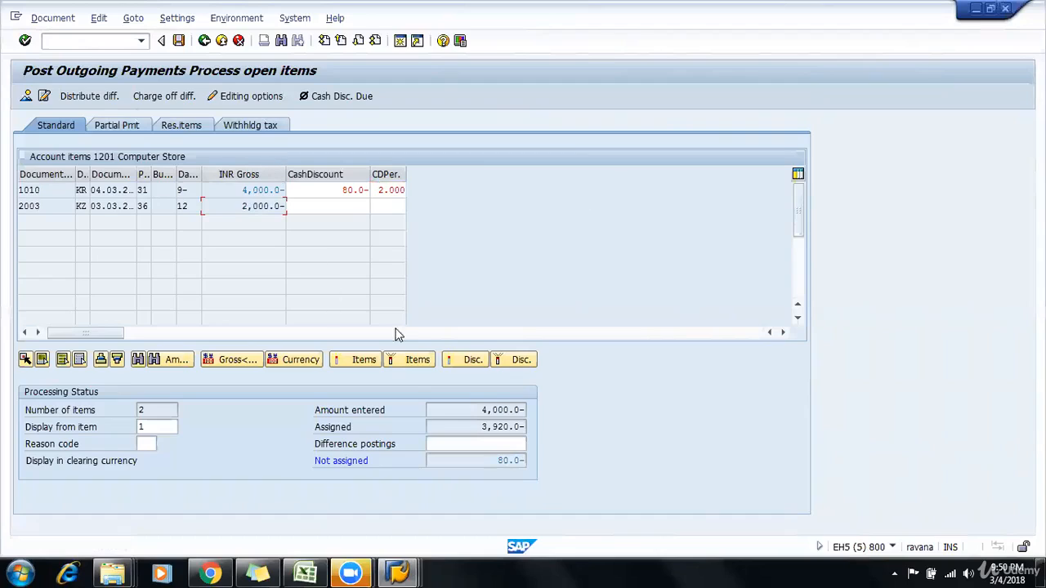
pyautogui.moveTo(479, 408); pyautogui.dragTo(564, 407)
pyautogui.click(501, 409)
pyautogui.click(385, 190)
pyautogui.click(339, 190)
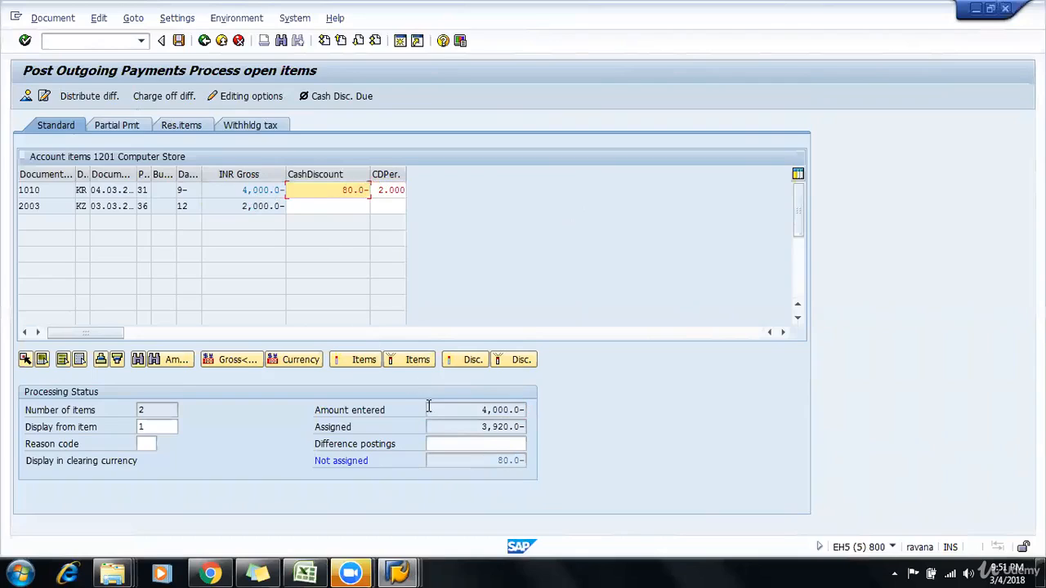
pyautogui.click(463, 423)
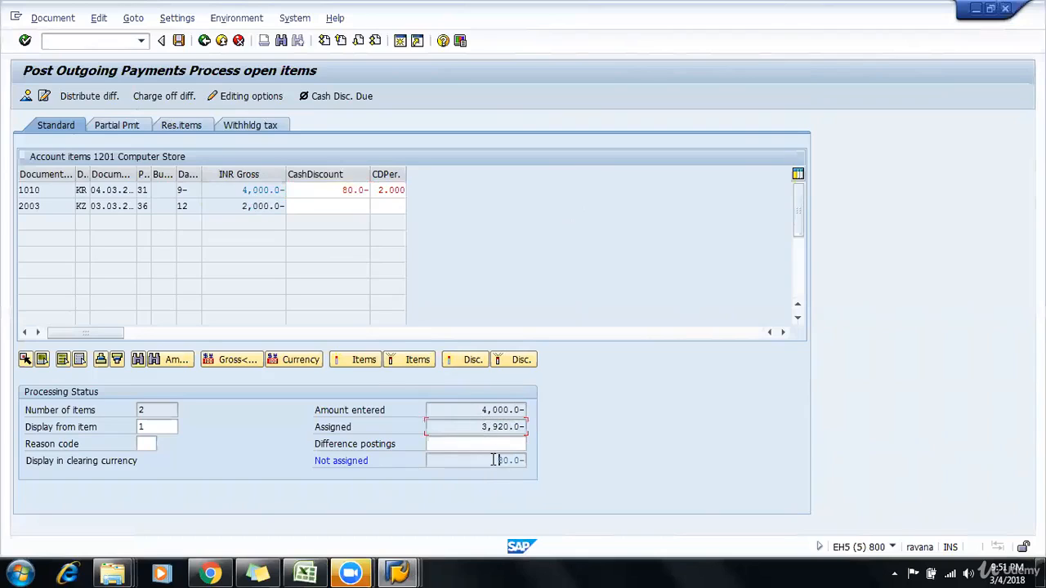
pyautogui.click(463, 461)
pyautogui.moveTo(458, 460); pyautogui.dragTo(550, 462)
pyautogui.click(178, 41)
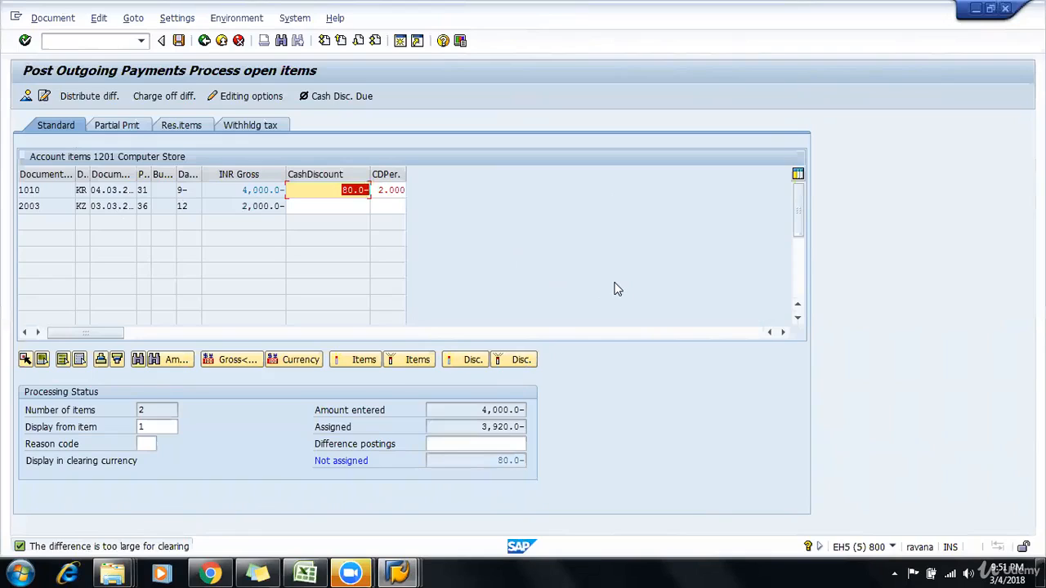
# Step: Set the Cash A/c line item's amount to the calculated 3,920 using * and return to processing the open items
pyautogui.click(161, 97)
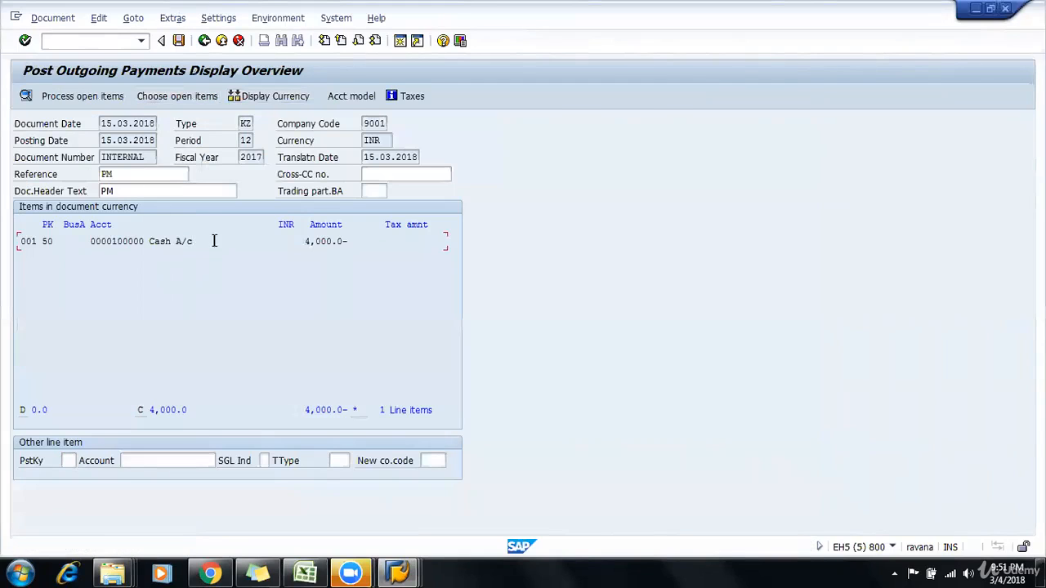
pyautogui.doubleClick(214, 242)
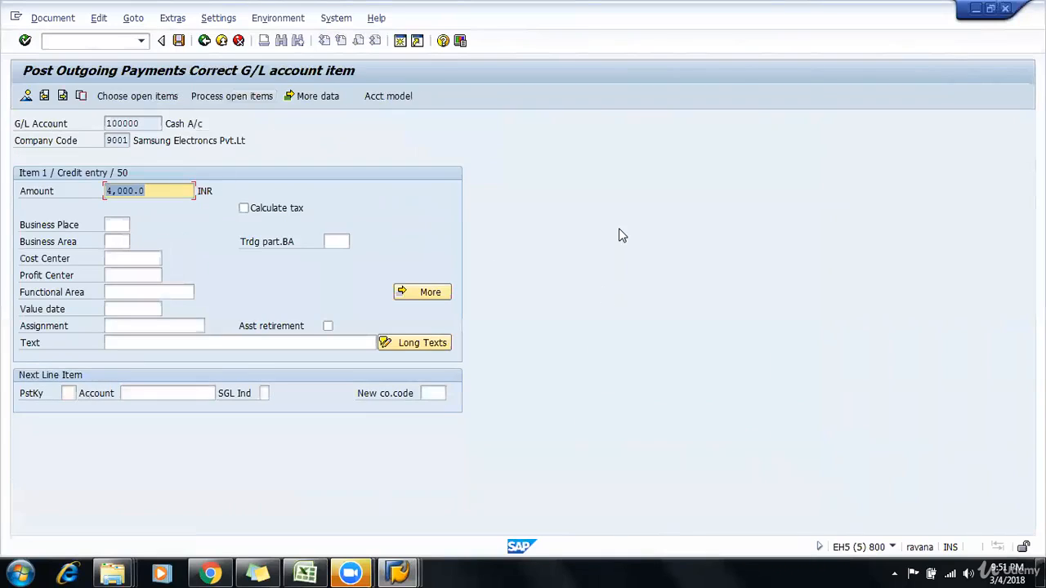
pyautogui.write('*')
pyautogui.click(23, 41)
pyautogui.click(205, 97)
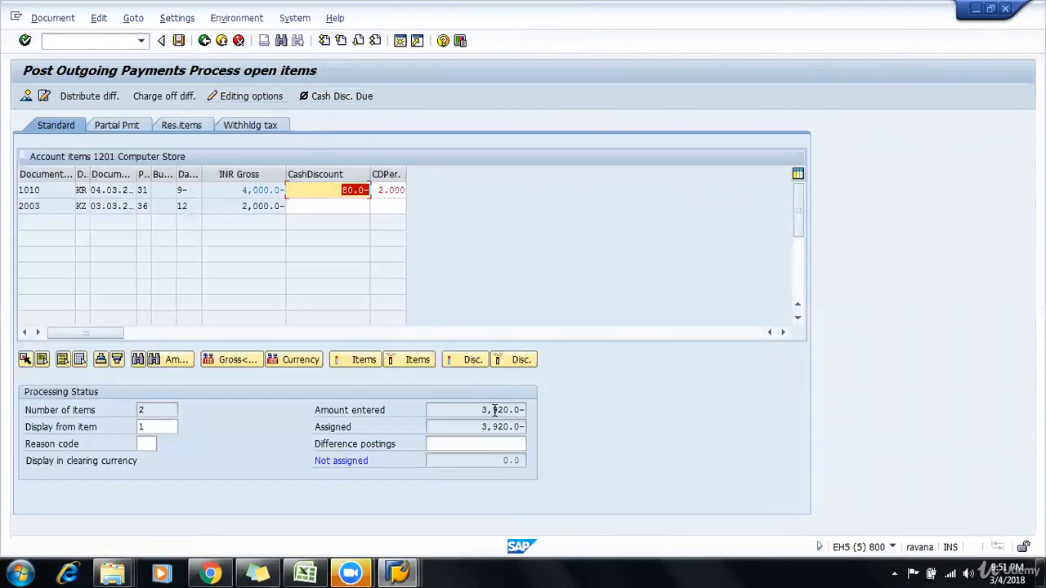
# Step: Compare the entered and assigned amounts and simulate the payment document
pyautogui.moveTo(483, 412); pyautogui.dragTo(535, 428)
pyautogui.click(527, 427)
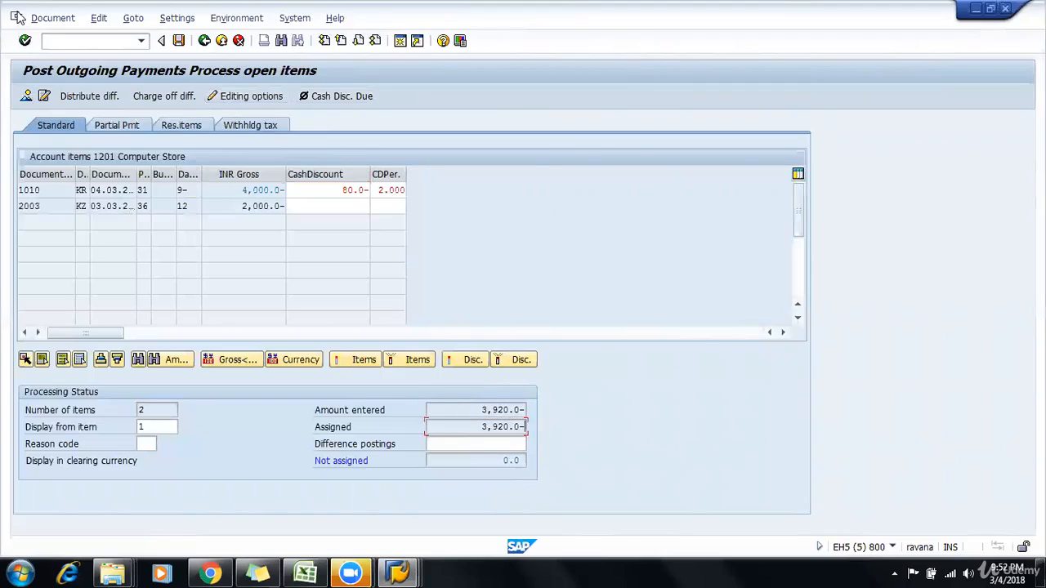
pyautogui.click(47, 18)
pyautogui.click(531, 240)
pyautogui.click(50, 18)
pyautogui.click(51, 55)
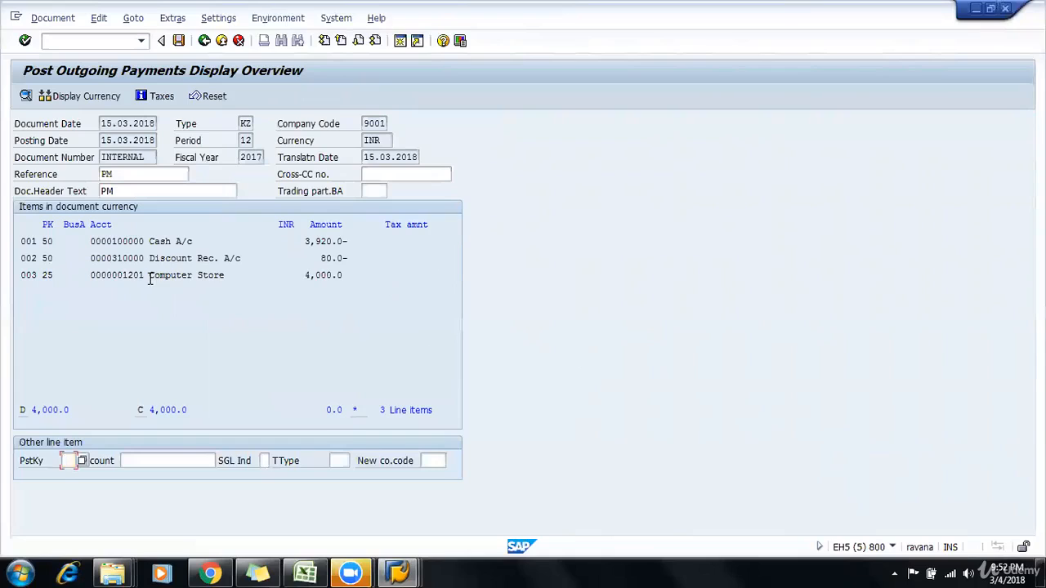
# Step: Examine the vendor, cash and discount received line items of the simulated payment document
pyautogui.moveTo(149, 275); pyautogui.dragTo(345, 275)
pyautogui.moveTo(150, 241); pyautogui.dragTo(350, 242)
pyautogui.moveTo(151, 258); pyautogui.dragTo(365, 257)
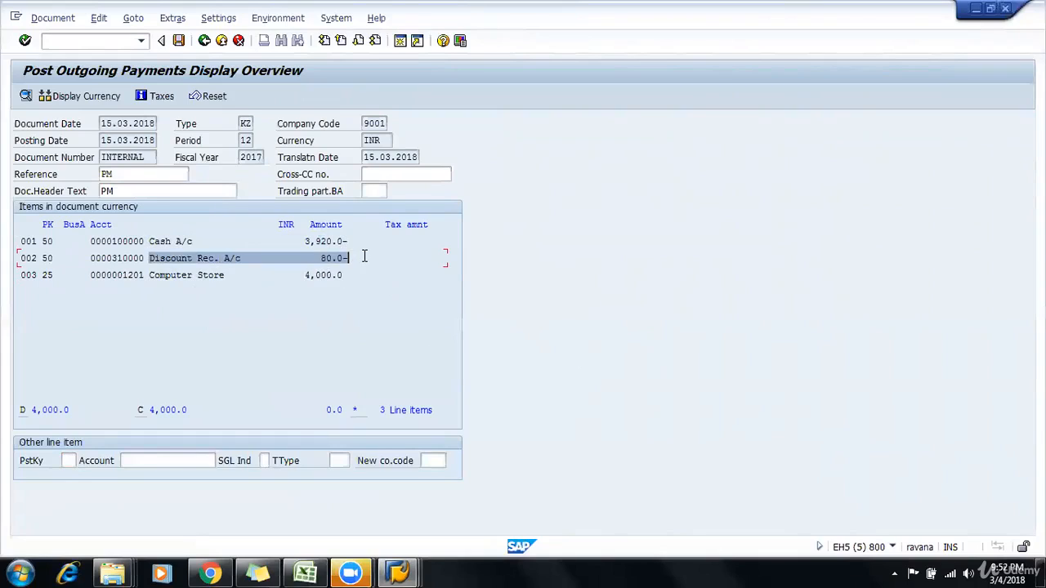
pyautogui.click(364, 257)
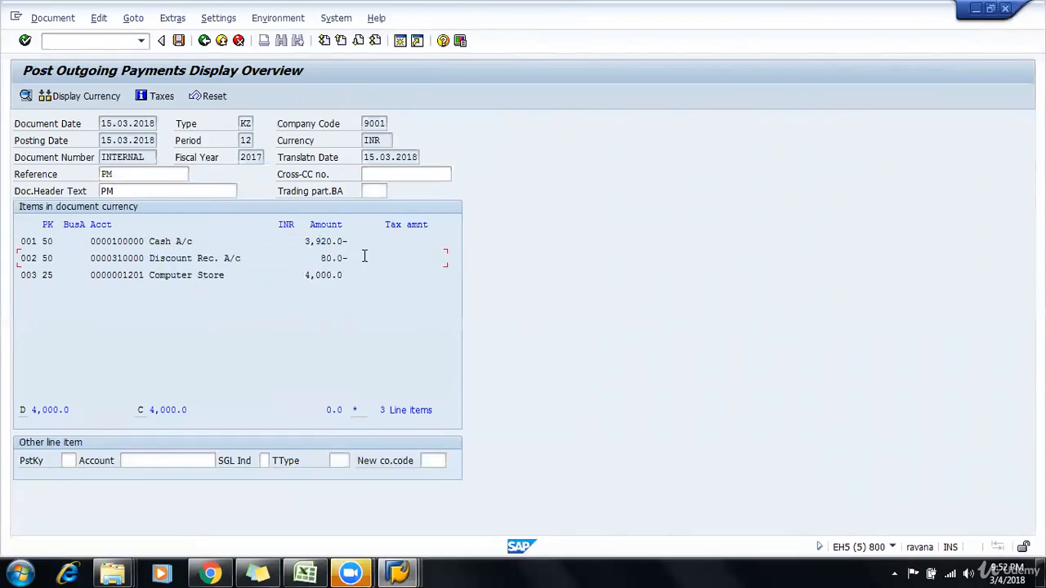
pyautogui.moveTo(242, 258); pyautogui.dragTo(381, 264)
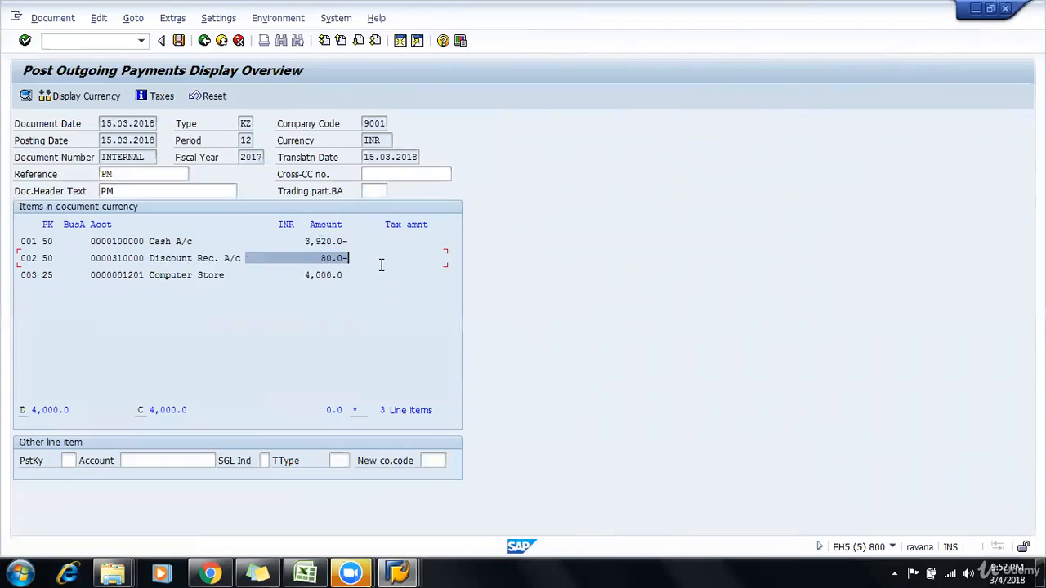
pyautogui.click(381, 264)
pyautogui.moveTo(145, 260); pyautogui.dragTo(356, 261)
pyautogui.click(356, 262)
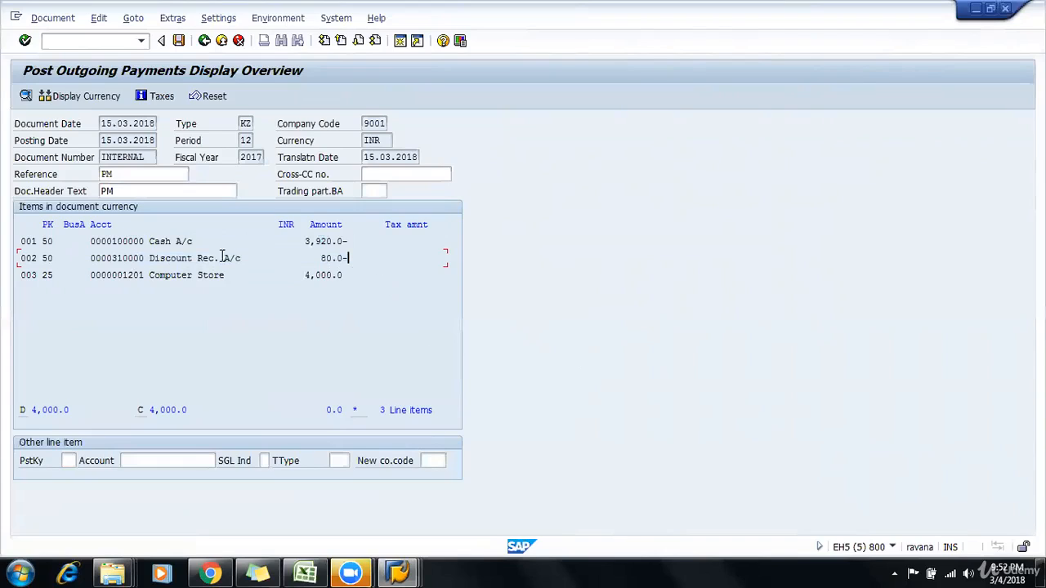
pyautogui.moveTo(80, 258); pyautogui.dragTo(357, 259)
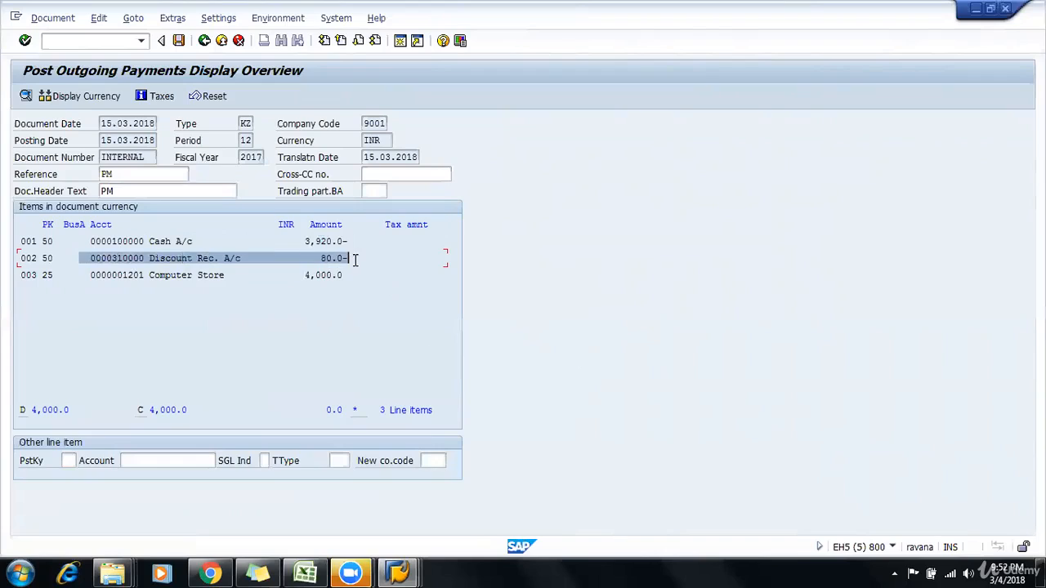
pyautogui.click(355, 260)
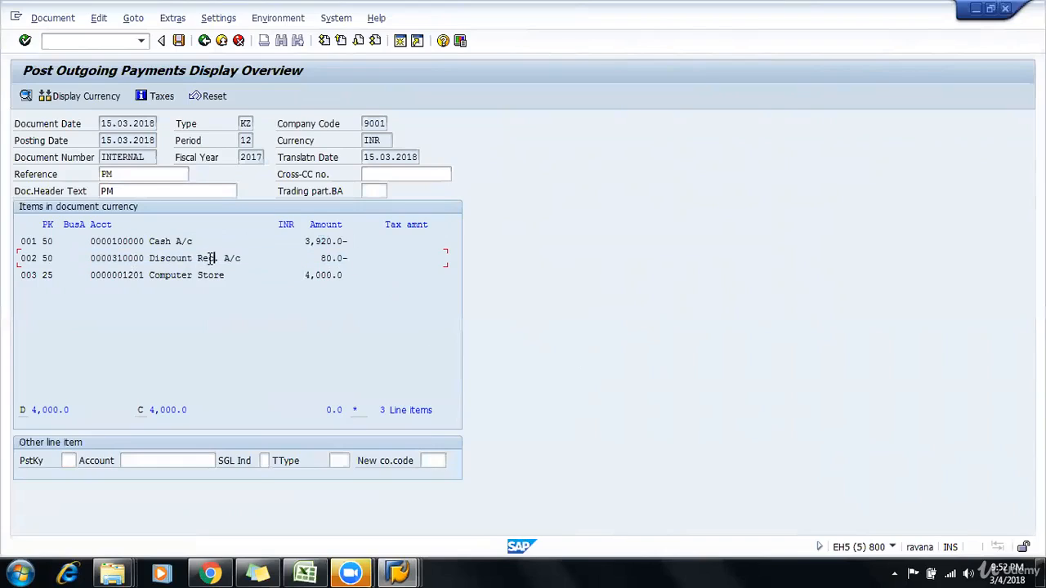
# Step: Post the outgoing payment and display the posted document
pyautogui.click(178, 40)
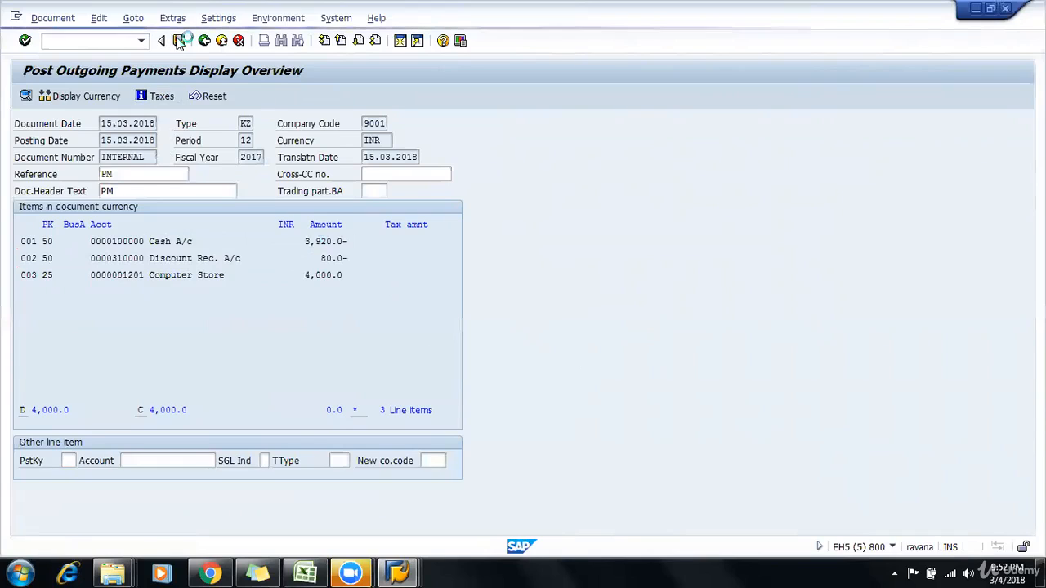
pyautogui.click(49, 17)
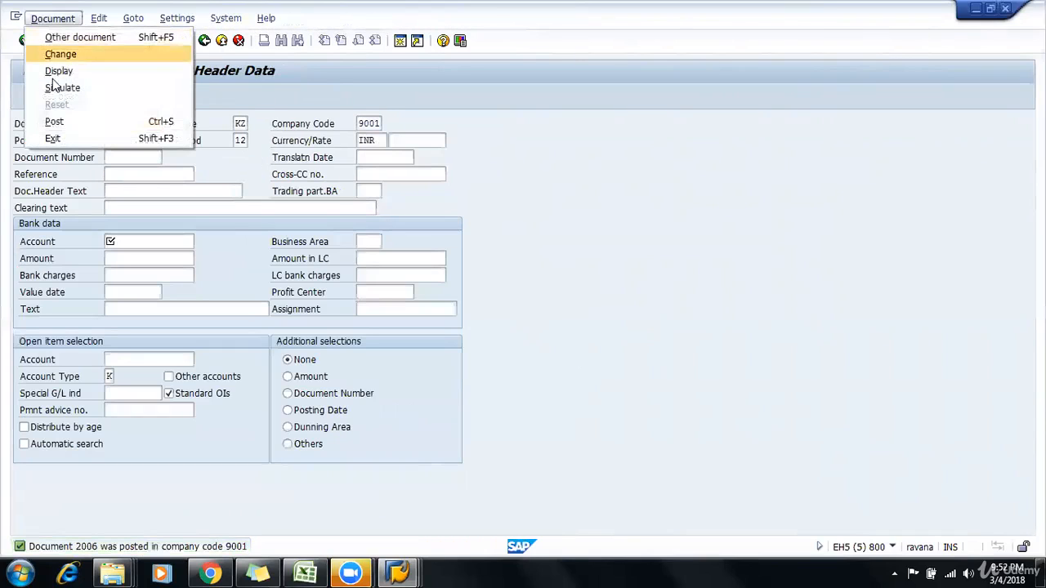
pyautogui.click(74, 71)
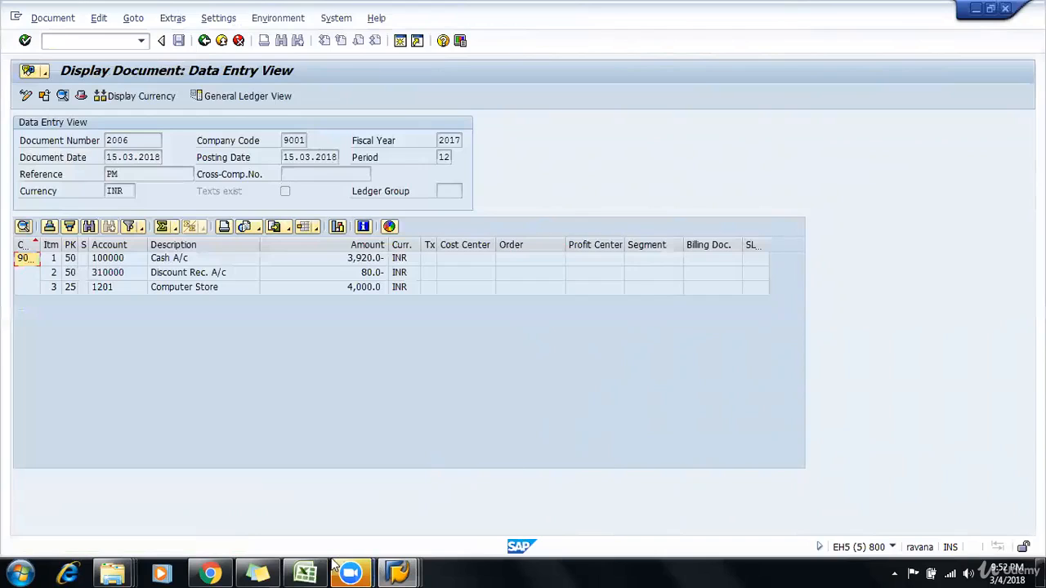
# Step: Switch to the Excel payment terms sheet and put an outside border around cells B7:E14
pyautogui.click(307, 572)
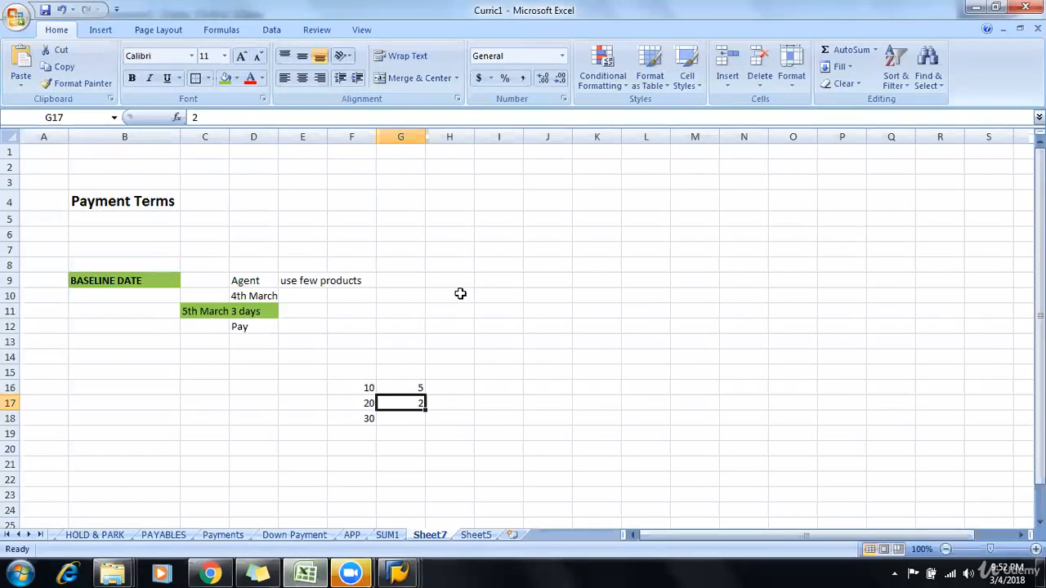
pyautogui.scroll(-3, 460, 293)
pyautogui.scroll(3, 460, 294)
pyautogui.moveTo(74, 250); pyautogui.dragTo(290, 352)
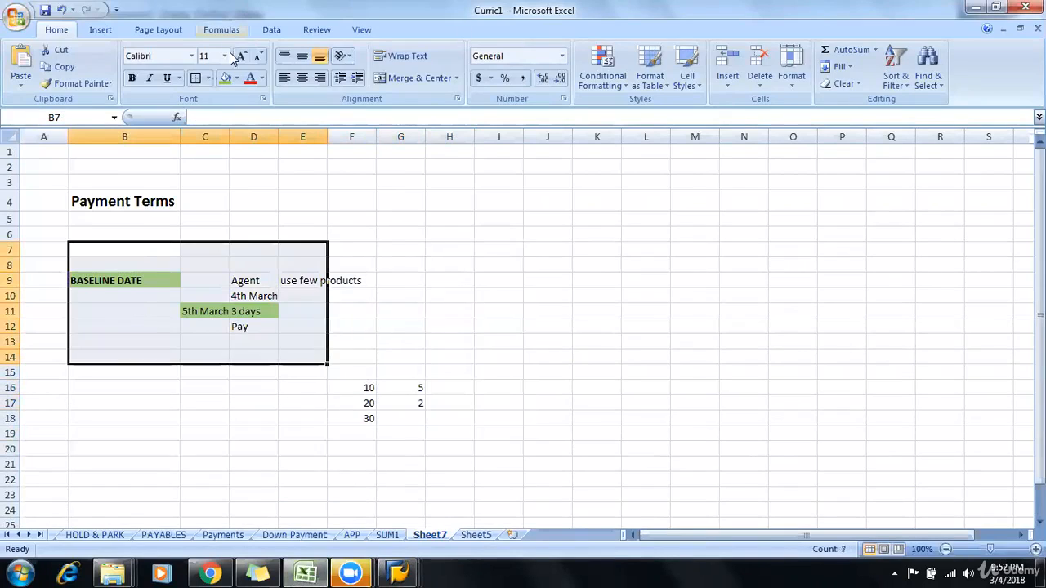
pyautogui.click(199, 78)
pyautogui.click(591, 488)
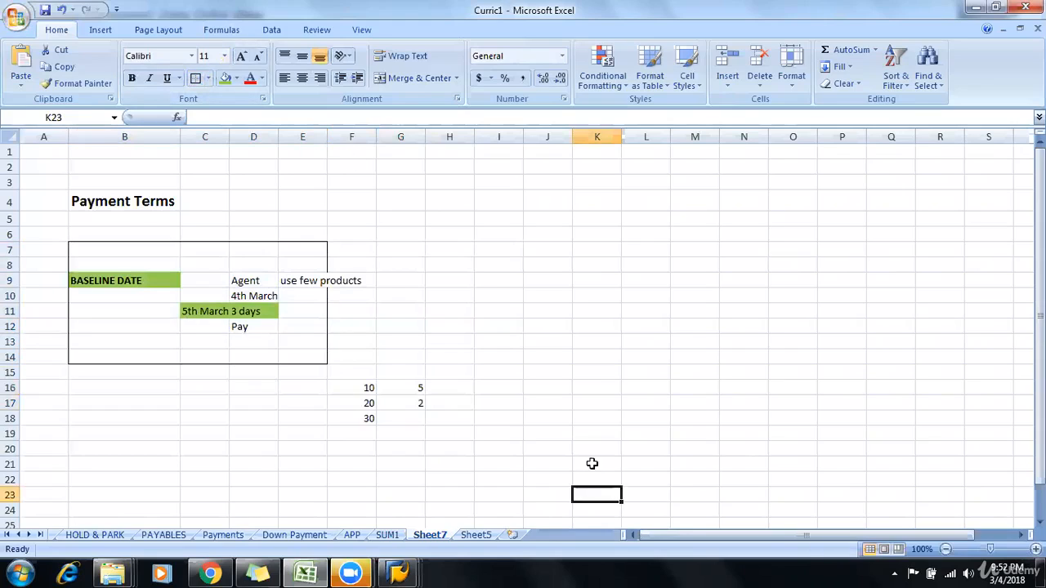
pyautogui.click(598, 371)
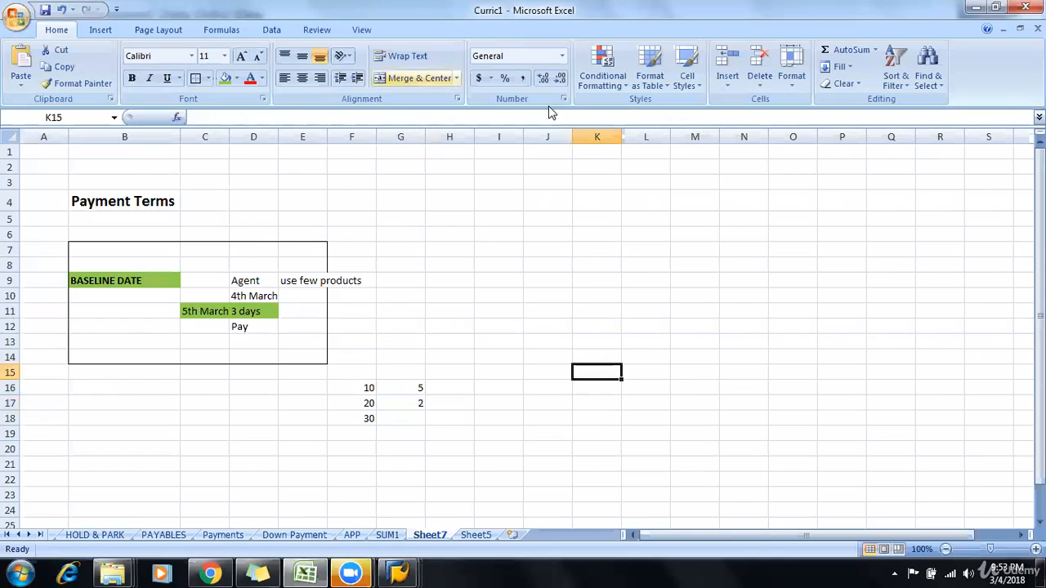
pyautogui.click(490, 176)
pyautogui.click(457, 221)
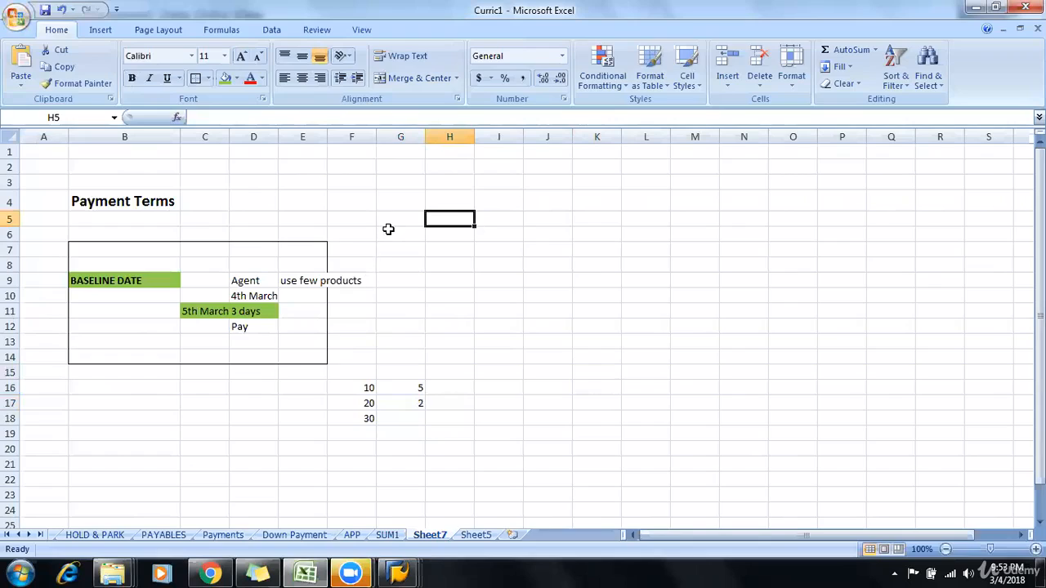
pyautogui.click(388, 230)
pyautogui.click(432, 235)
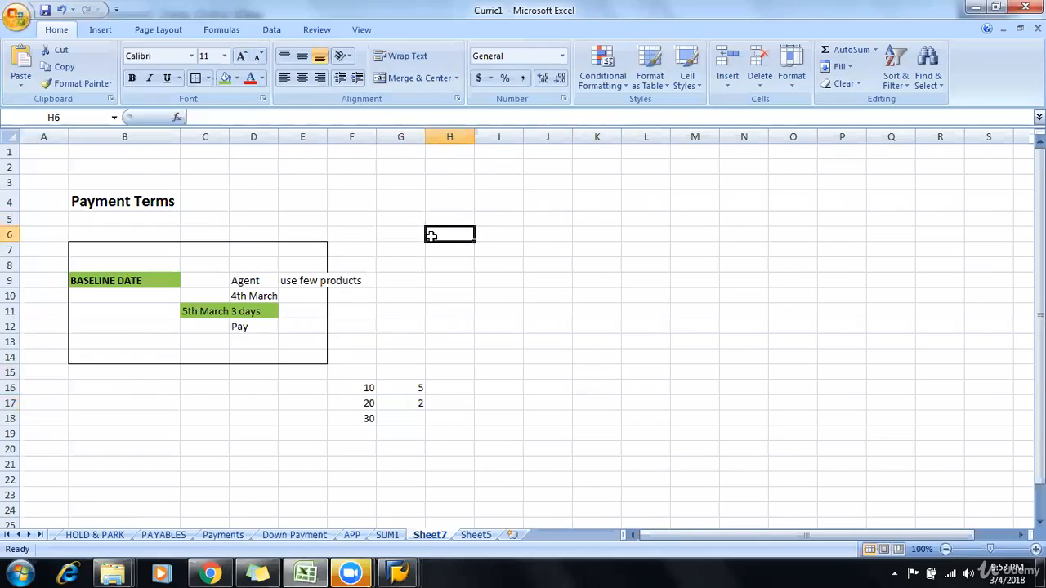